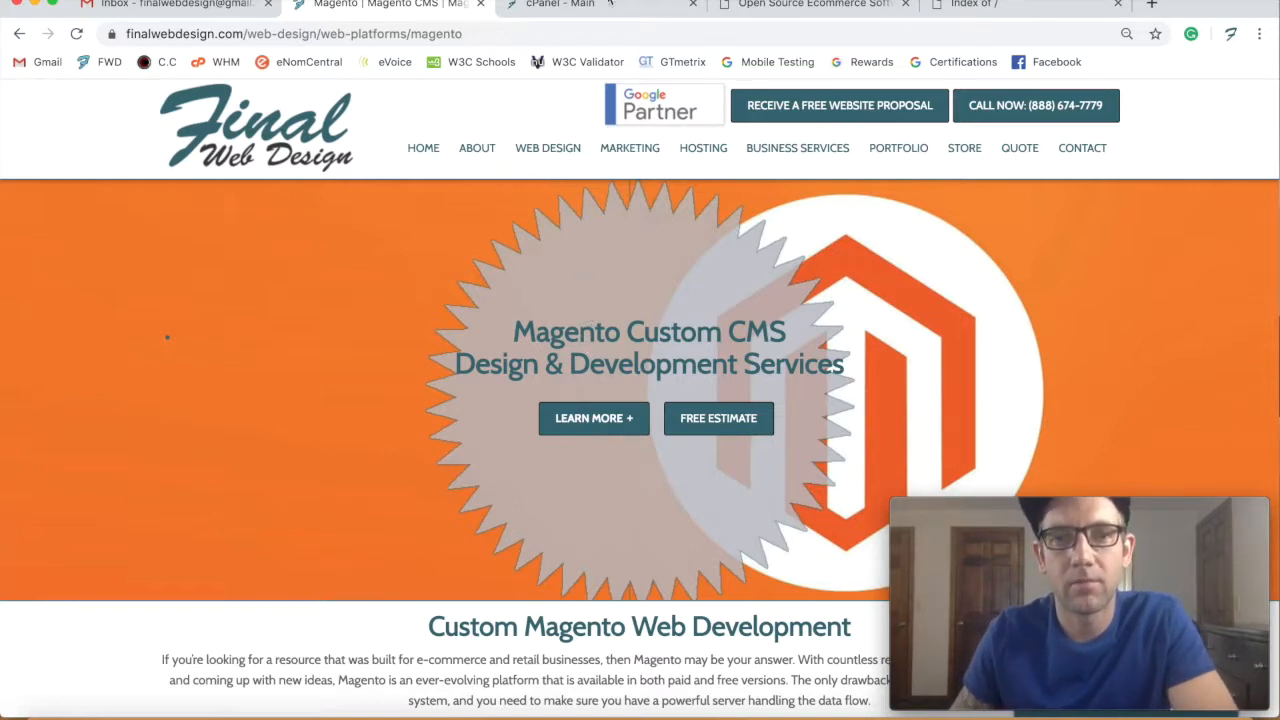
- Find the Open Source 2.3.0 Full Release (ZIP) download and check its format list without changing it
left_click(779, 6)
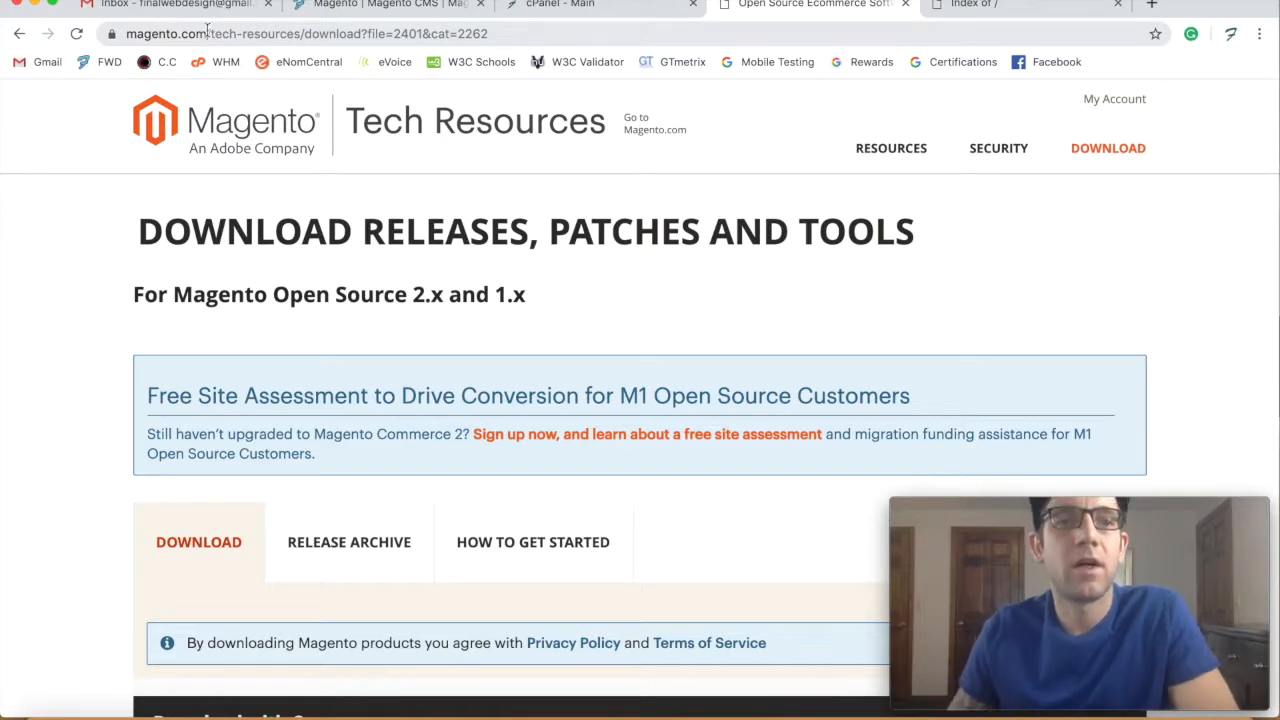
scroll(515, 246, "down", 10)
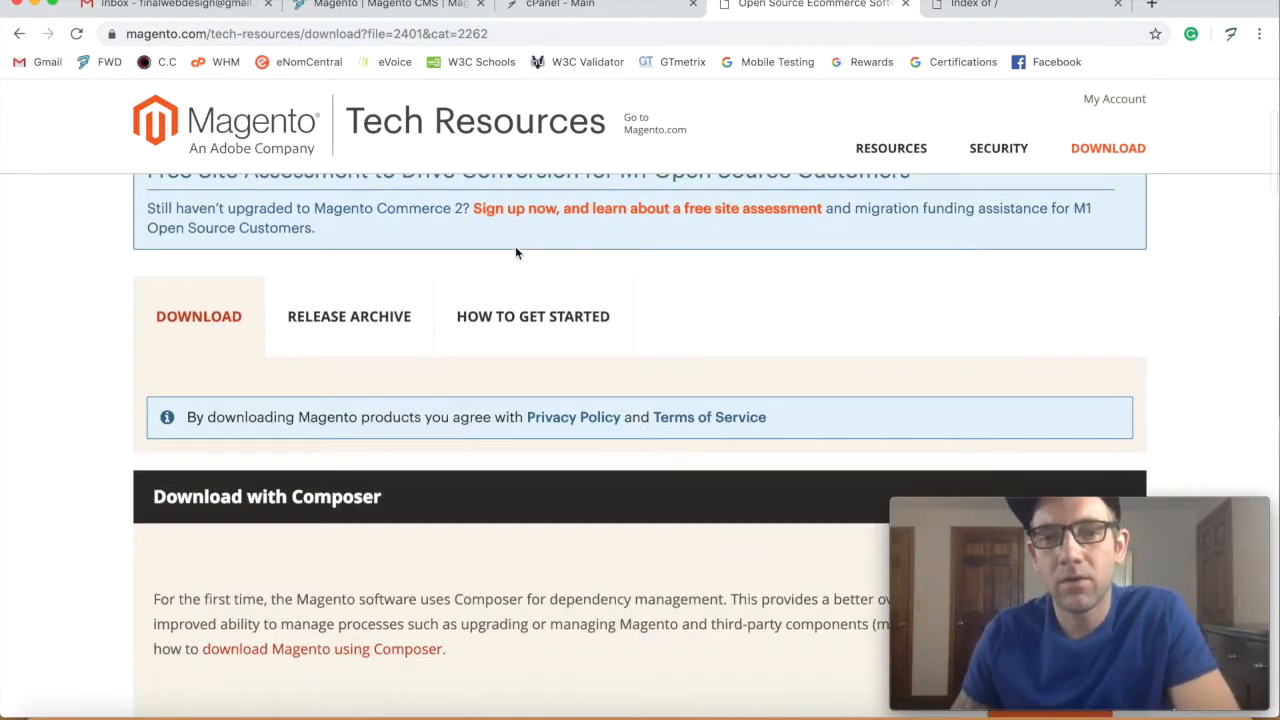
scroll(574, 300, "down", 3)
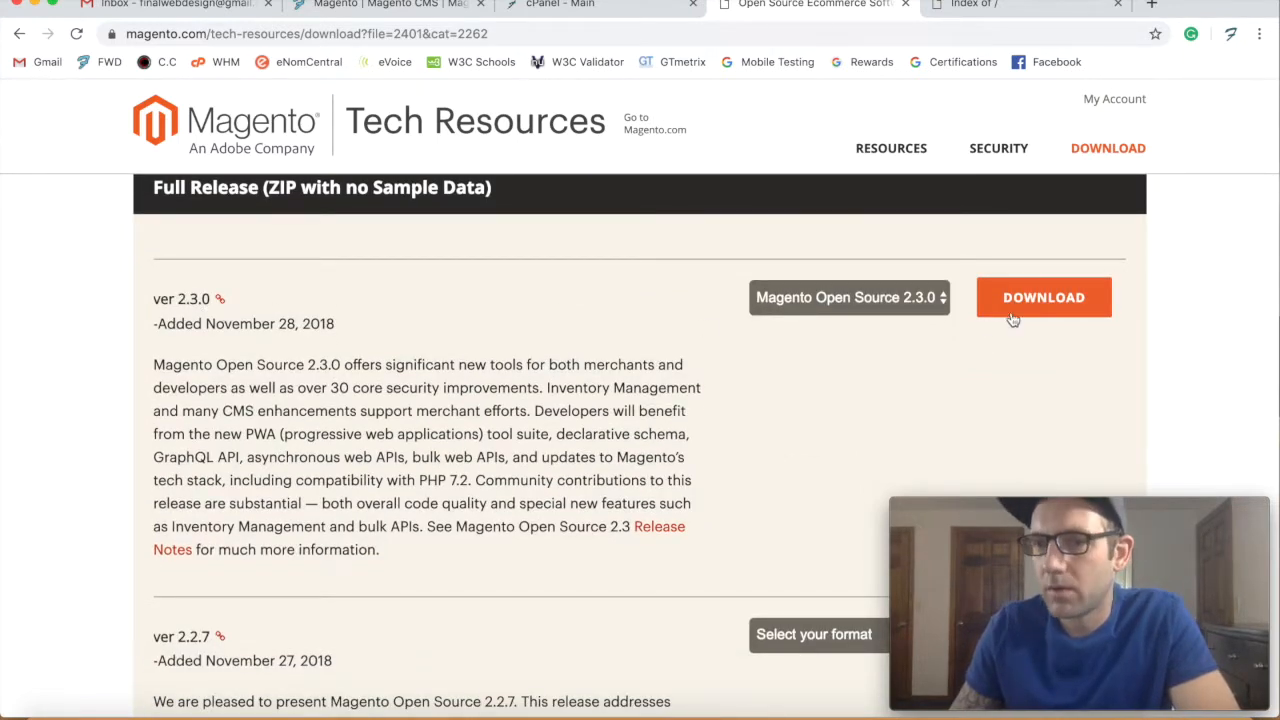
left_click(847, 299)
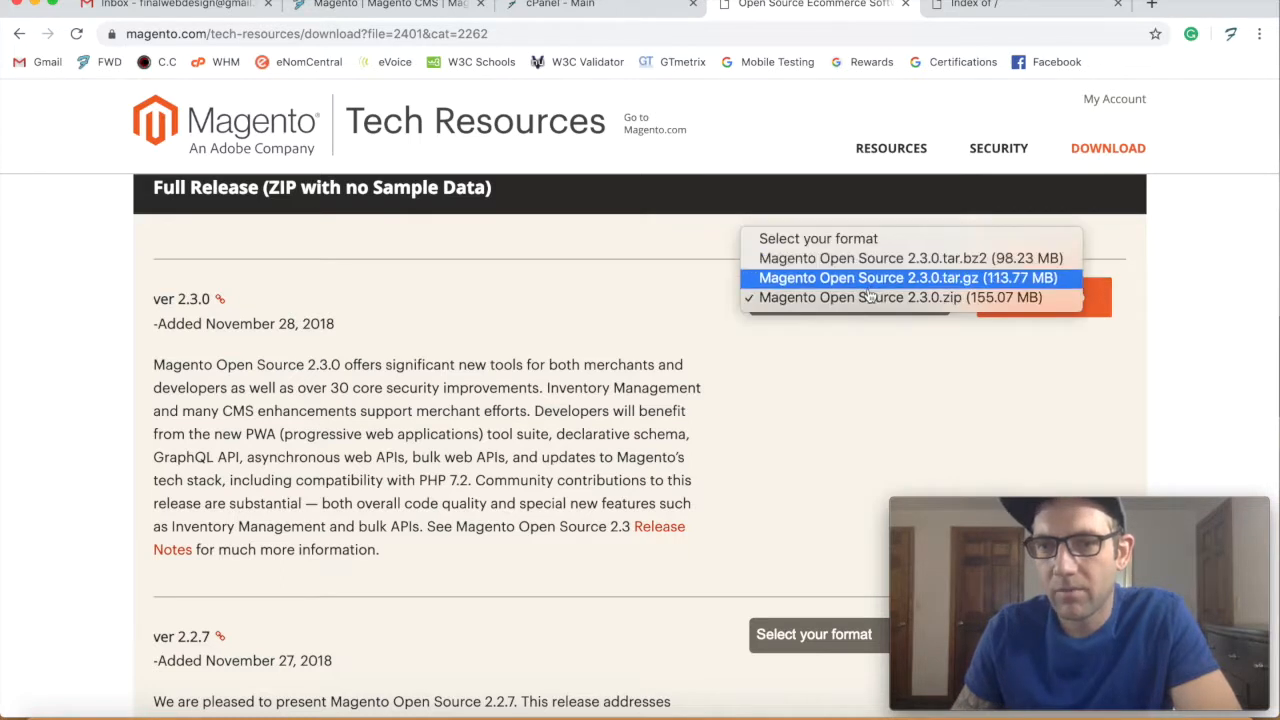
left_click(1214, 354)
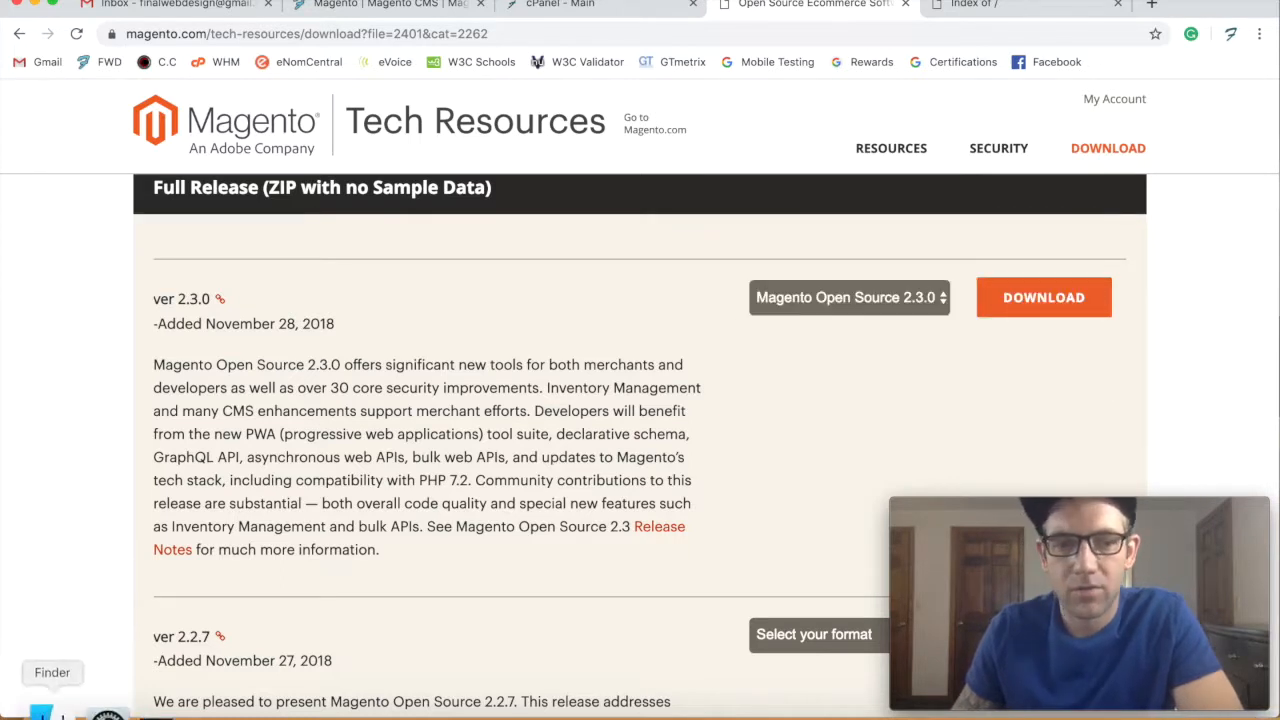
left_click(37, 712)
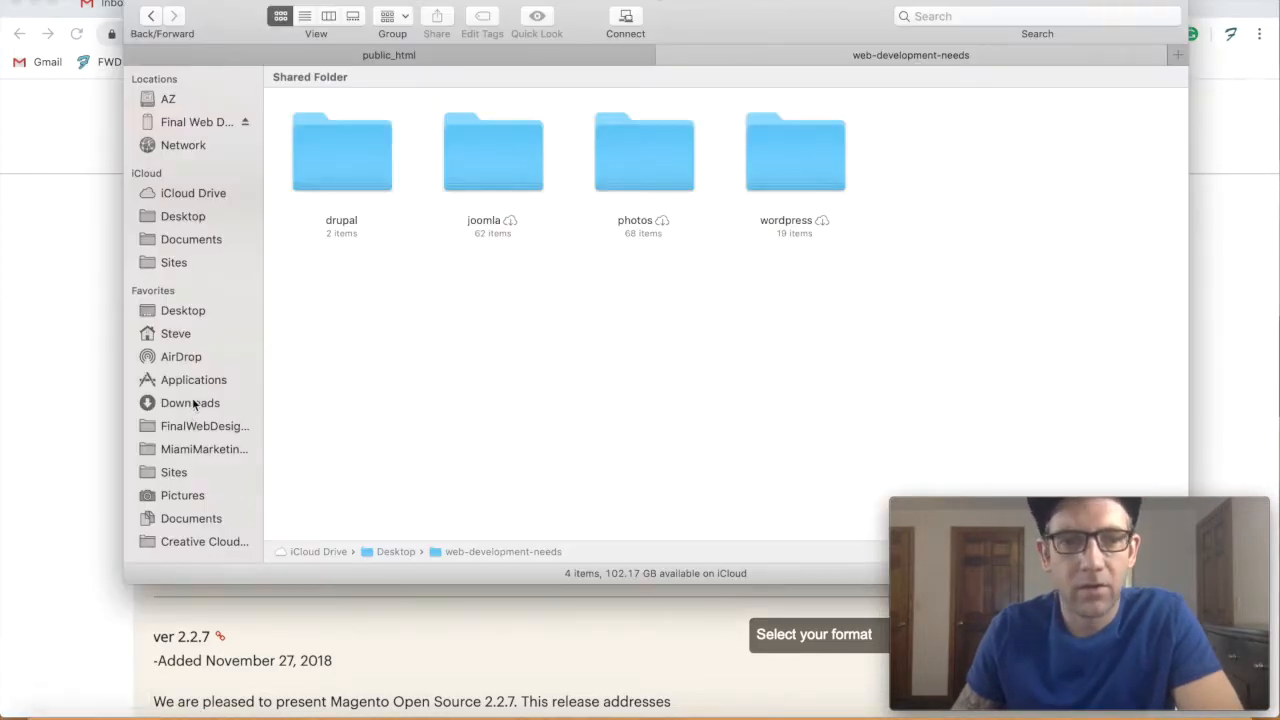
- Browse Finder to Sites > Fragrances.Discount > public_html to find the Magento 2.3.0 ZIP
scroll(193, 435, "down", 1)
scroll(193, 435, "down", 1)
left_click(174, 245)
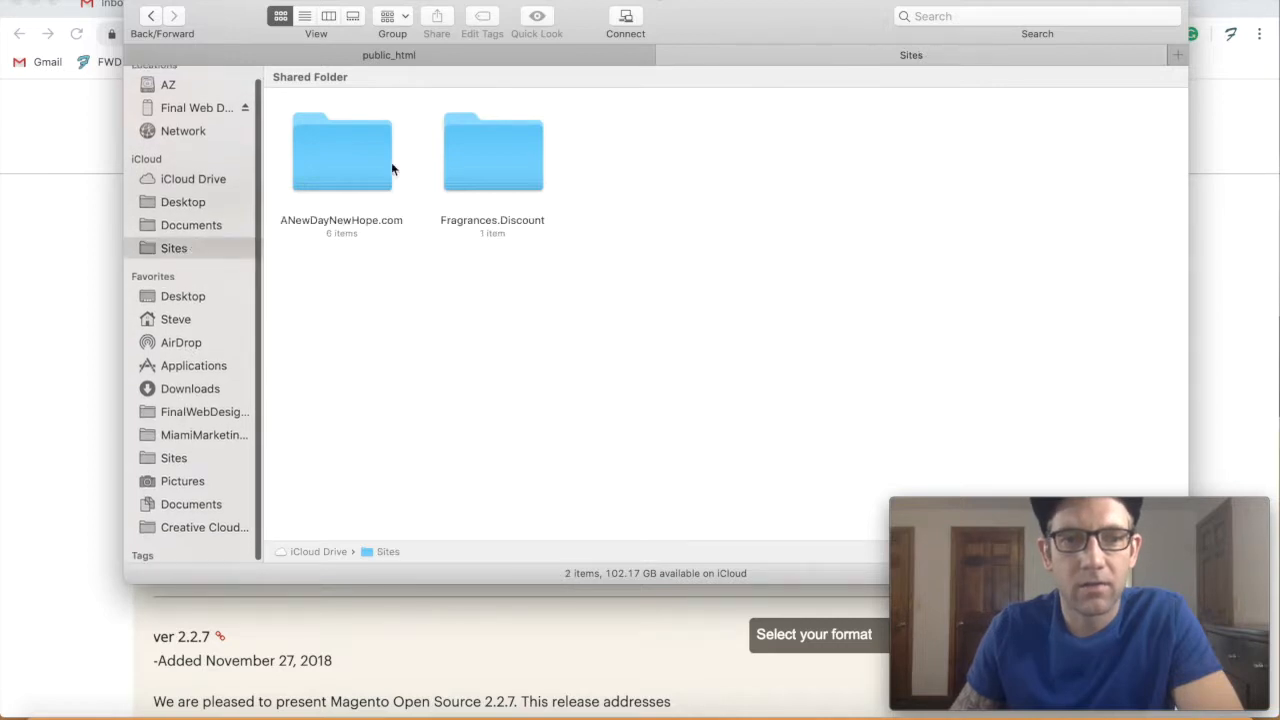
double_click(469, 183)
left_click(363, 172)
double_click(362, 172)
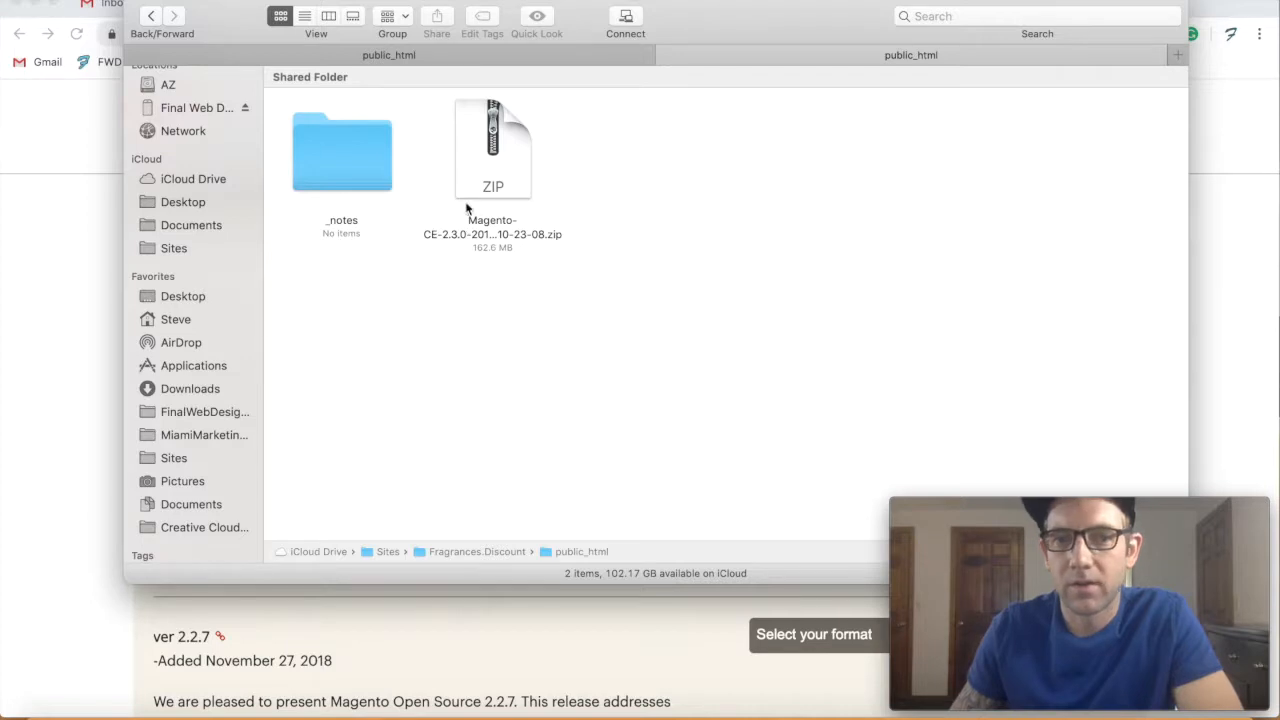
- Check Dreamweaver's remote server files, then bring up the cPanel main page in the browser
left_click(89, 388)
left_click(1088, 708)
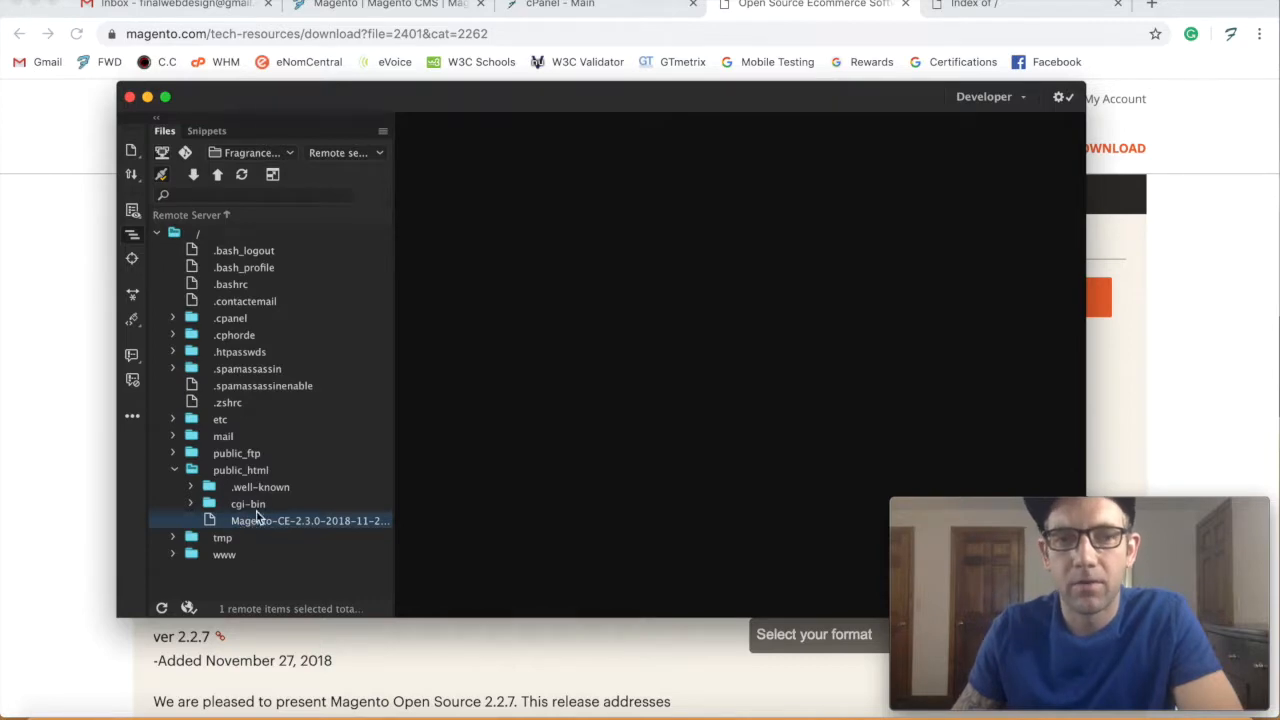
left_click(70, 442)
left_click(593, 5)
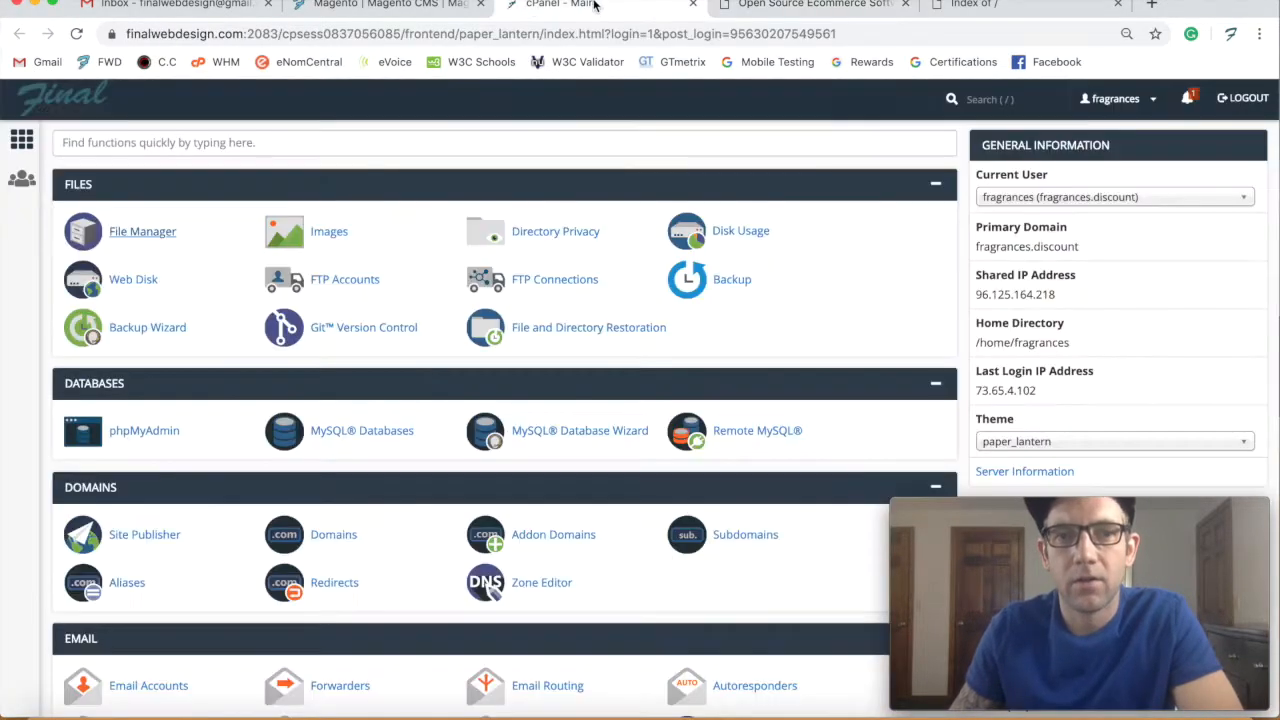
- In File Manager's public_html, select the 155.03 MB Magento ZIP and bring up its extract dialog
left_click(139, 236)
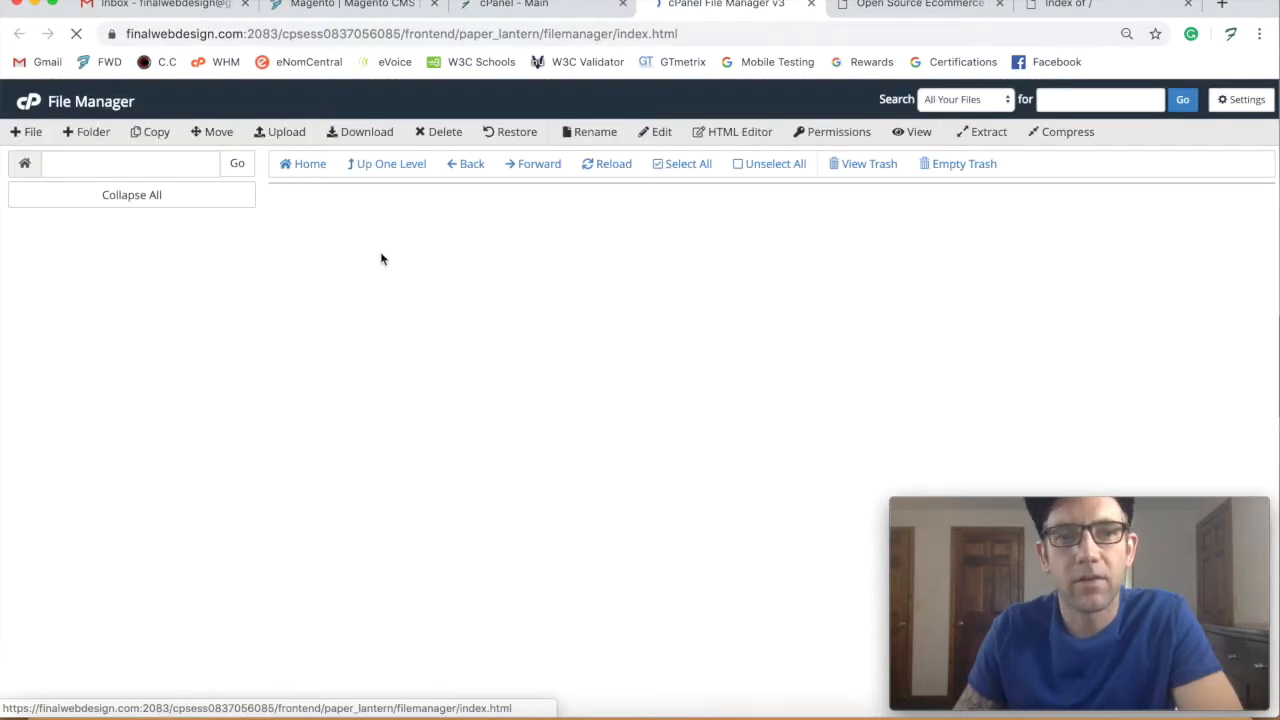
double_click(300, 322)
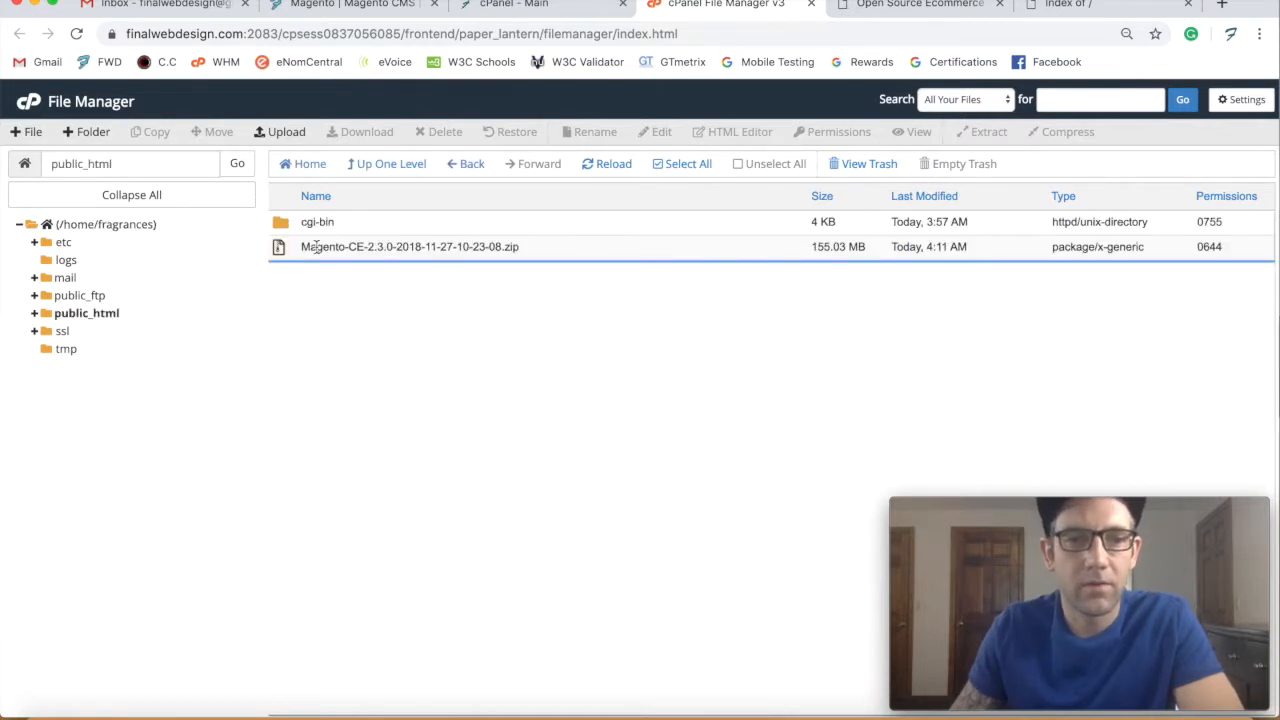
left_click(316, 247)
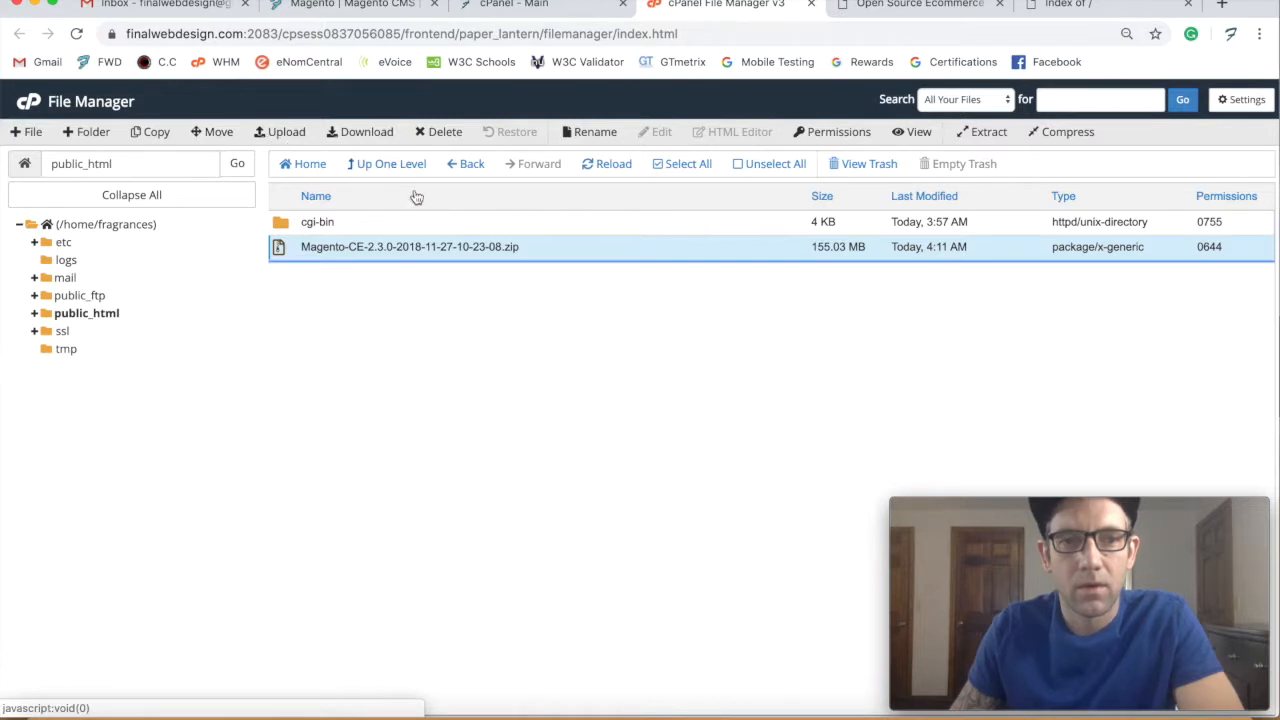
left_click(388, 249)
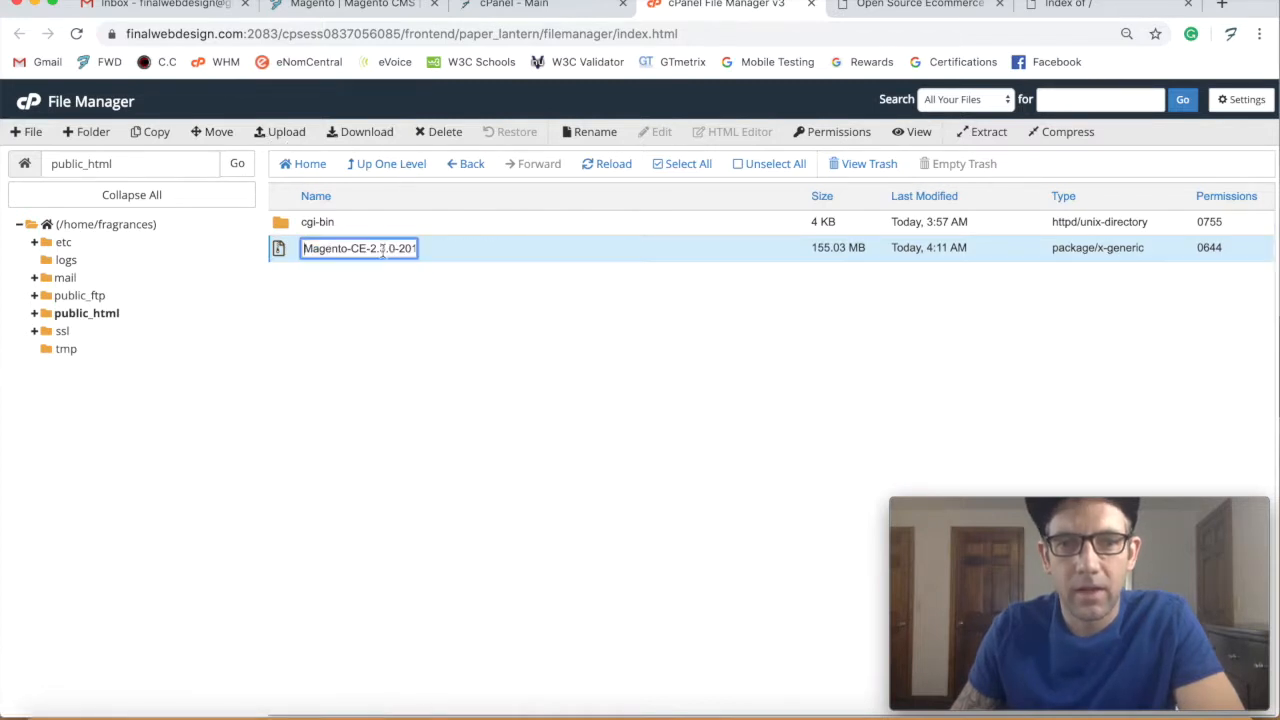
left_click(289, 257)
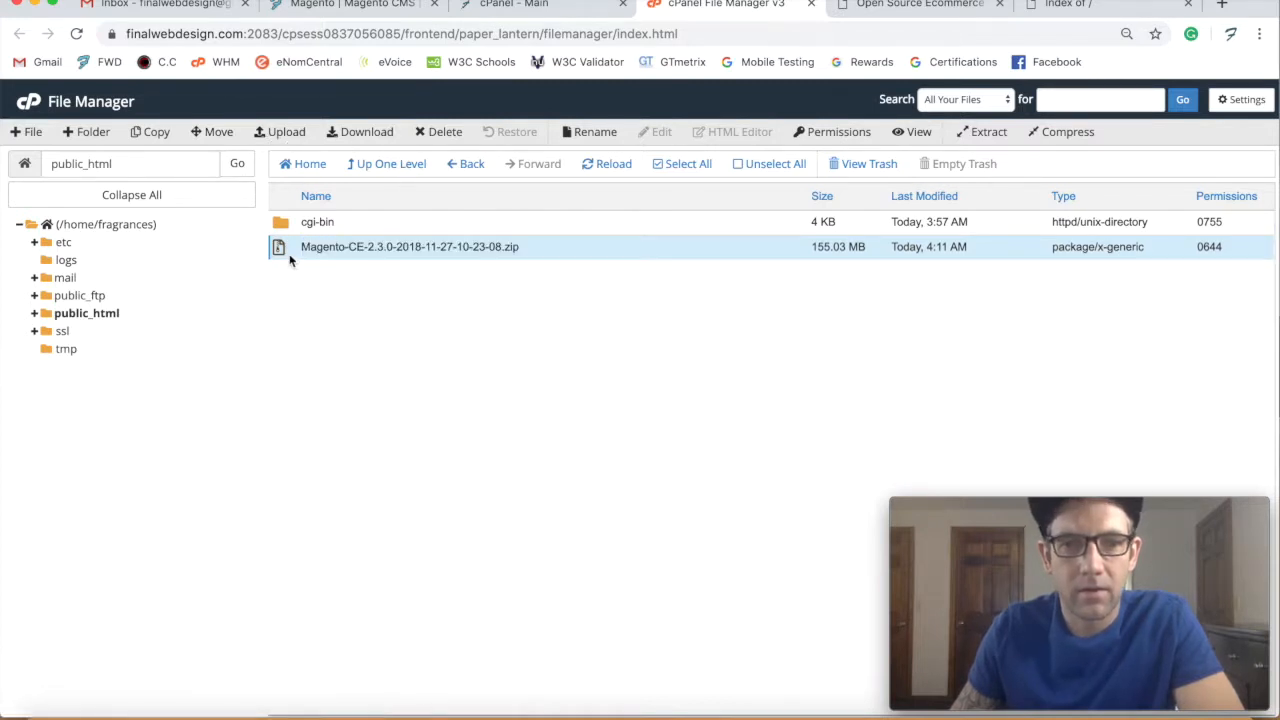
left_click(990, 132)
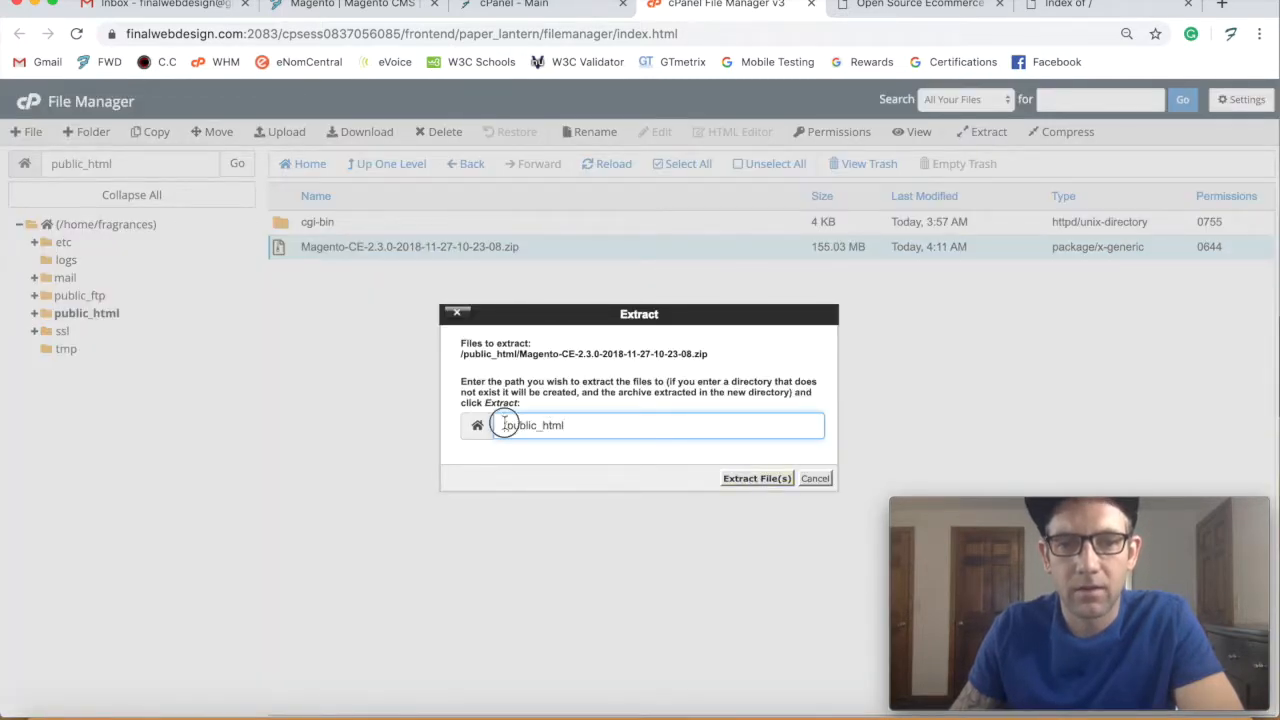
- Extract the Magento ZIP with a cleared destination path and close the results
left_click_drag(502, 425, 640, 440)
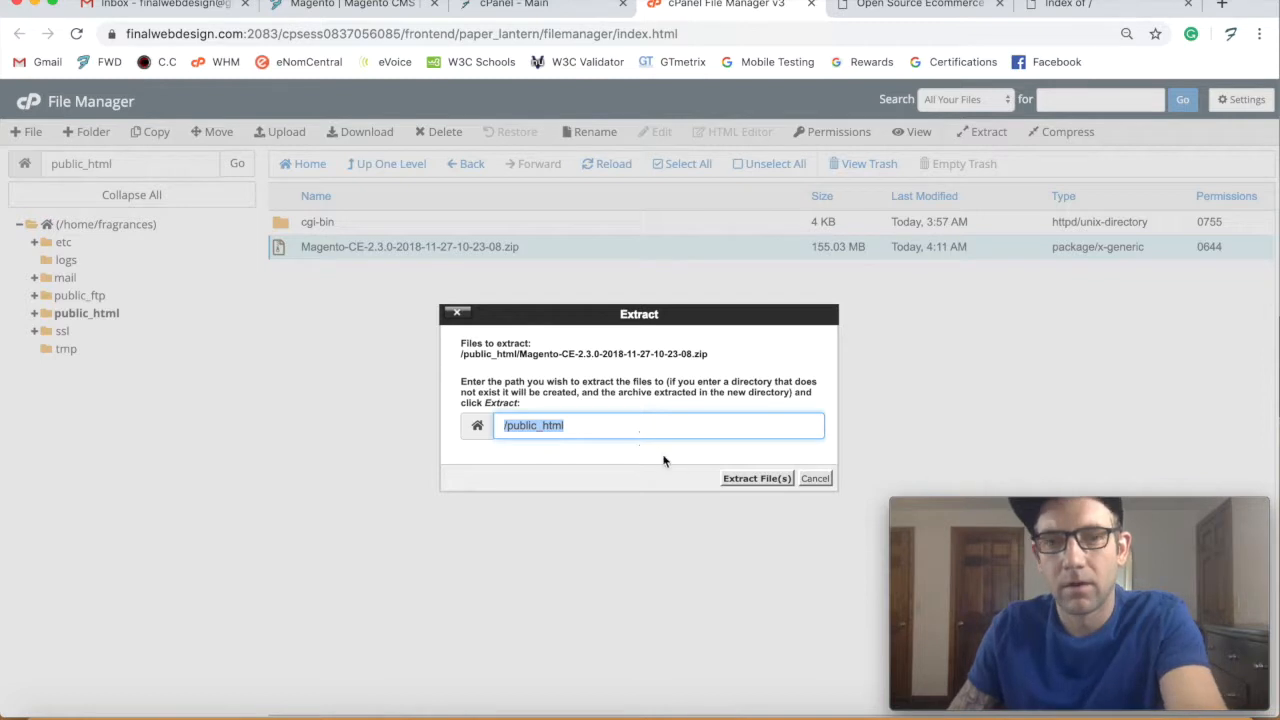
key("BackSpace")
left_click(752, 478)
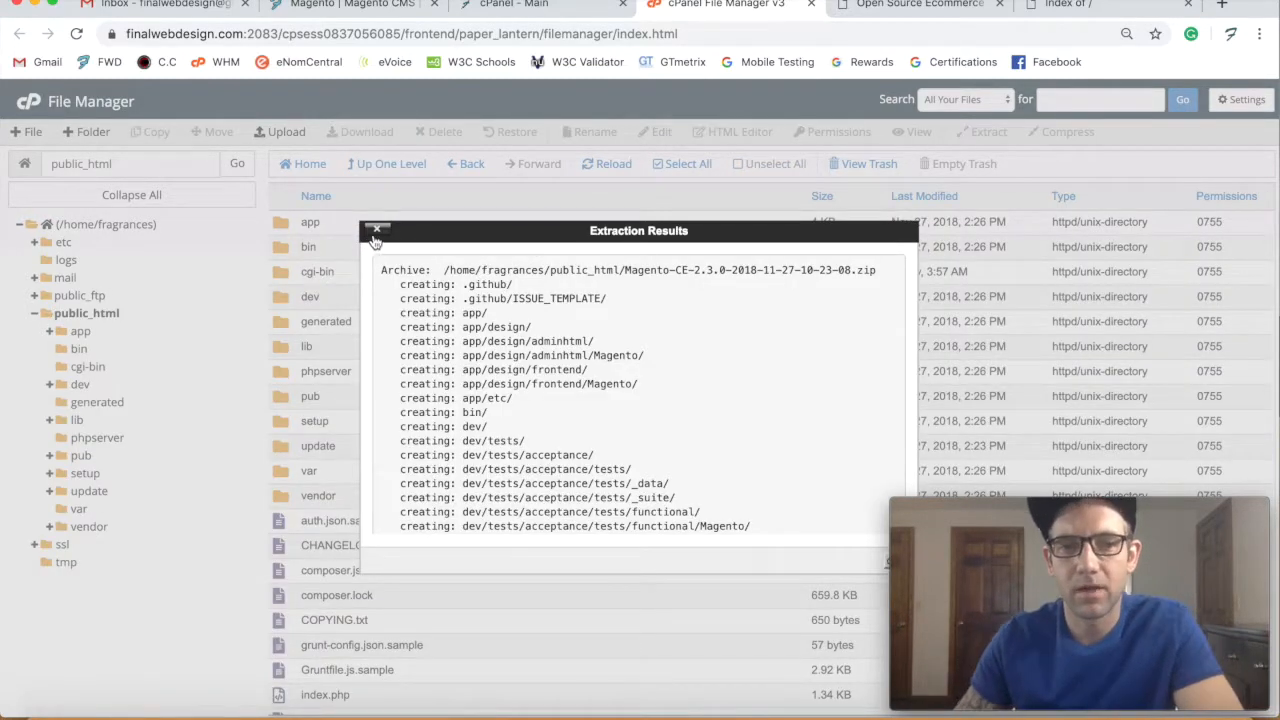
scroll(528, 415, "down", 3)
scroll(528, 415, "down", 15)
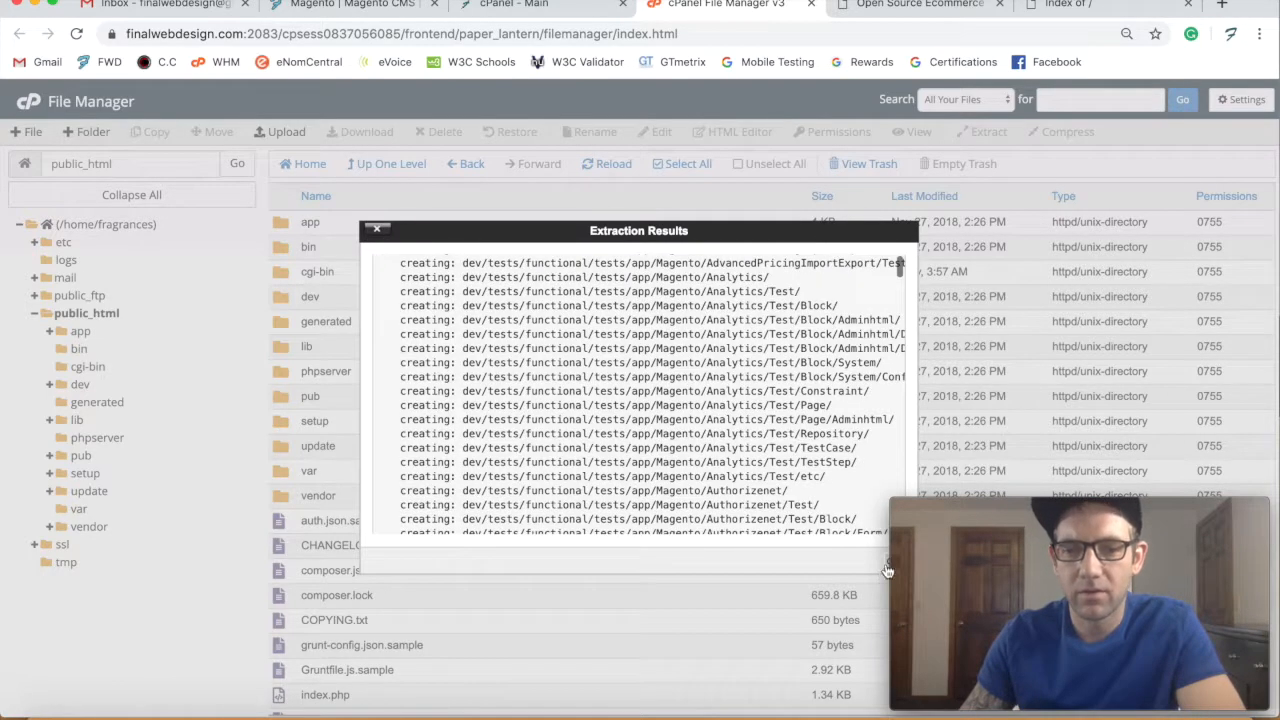
left_click(376, 229)
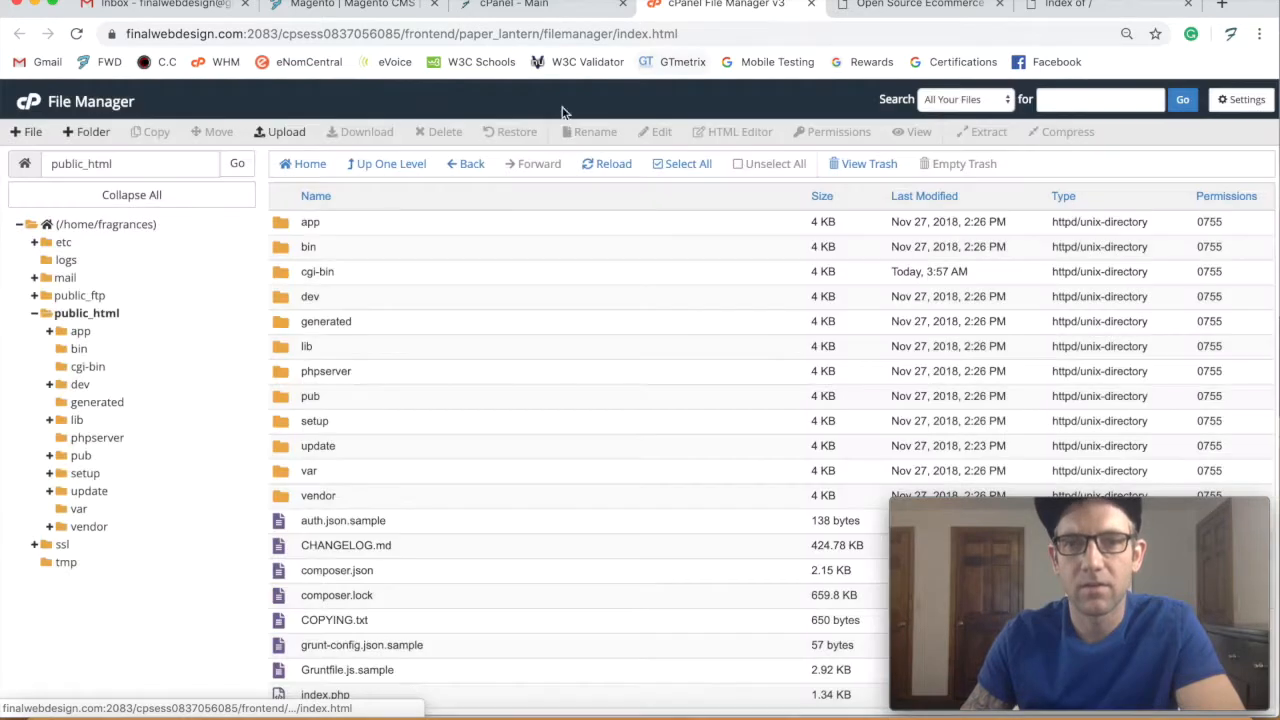
- Reload public_html to show the extracted Magento files, then view the fragrances.discount tab
scroll(337, 271, "down", 1)
left_click(86, 316)
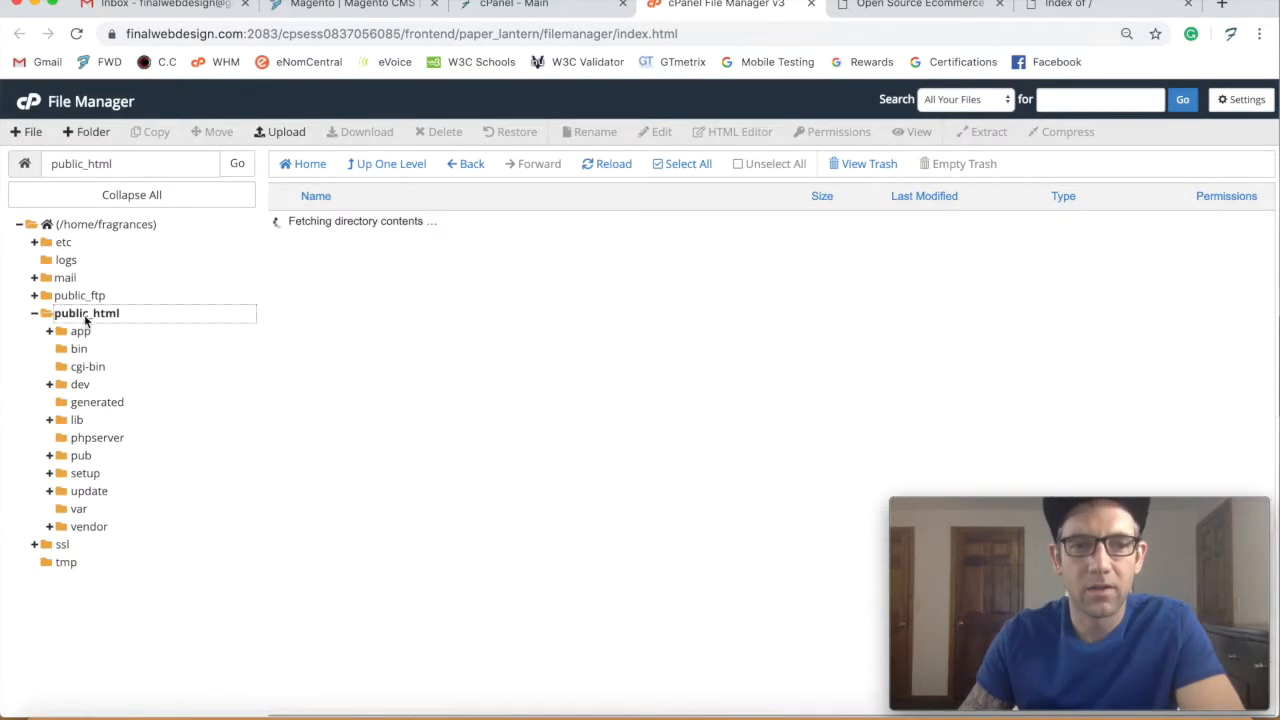
scroll(409, 705, "down", 3)
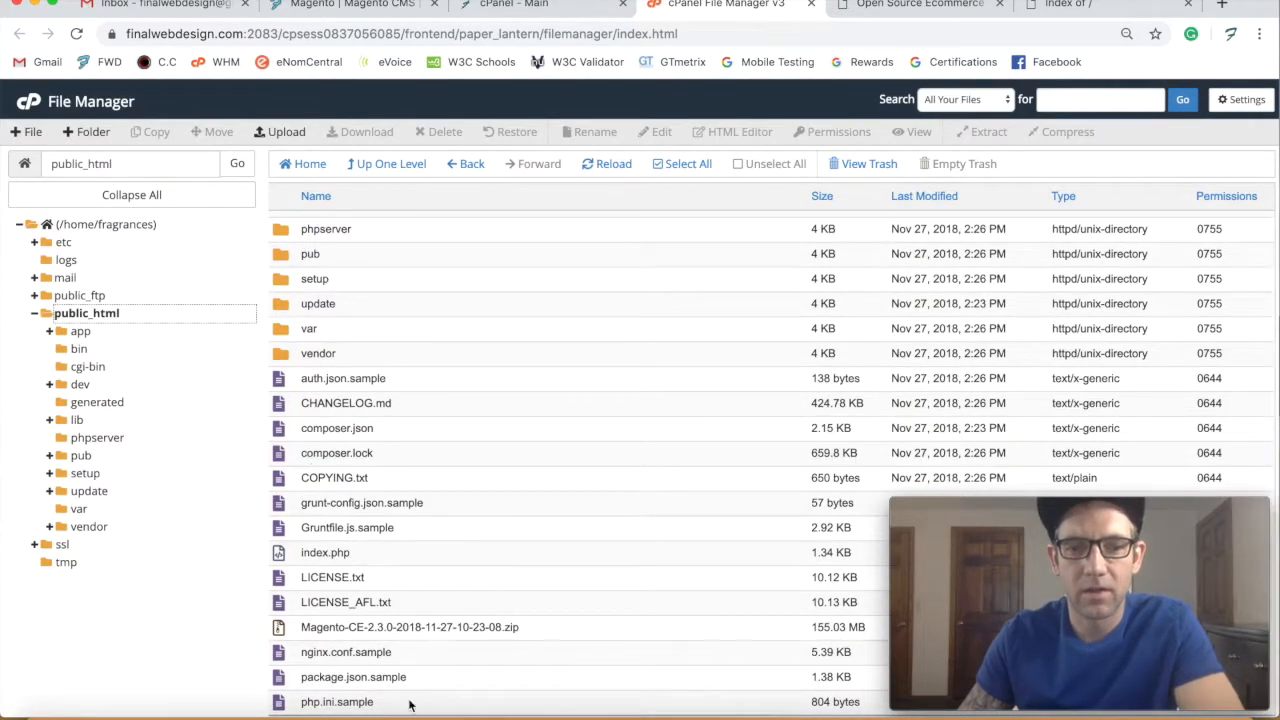
left_click(295, 630)
scroll(300, 625, "up", 3)
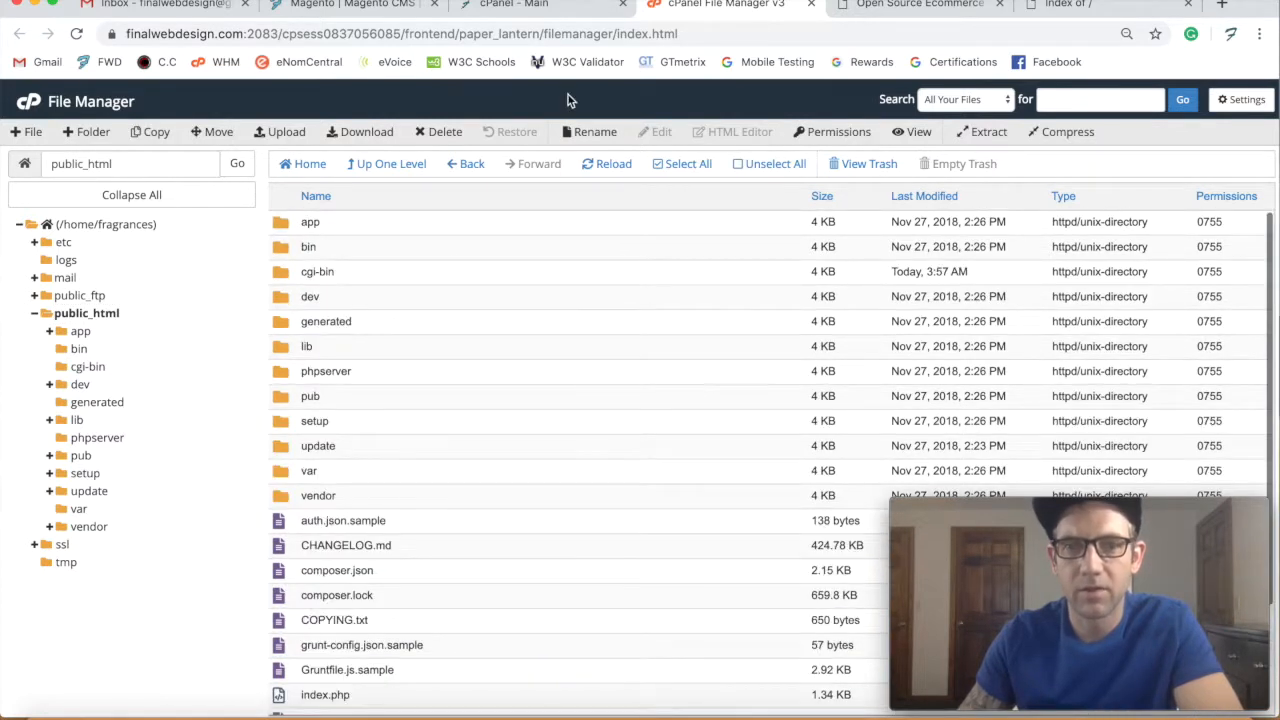
left_click(1078, 5)
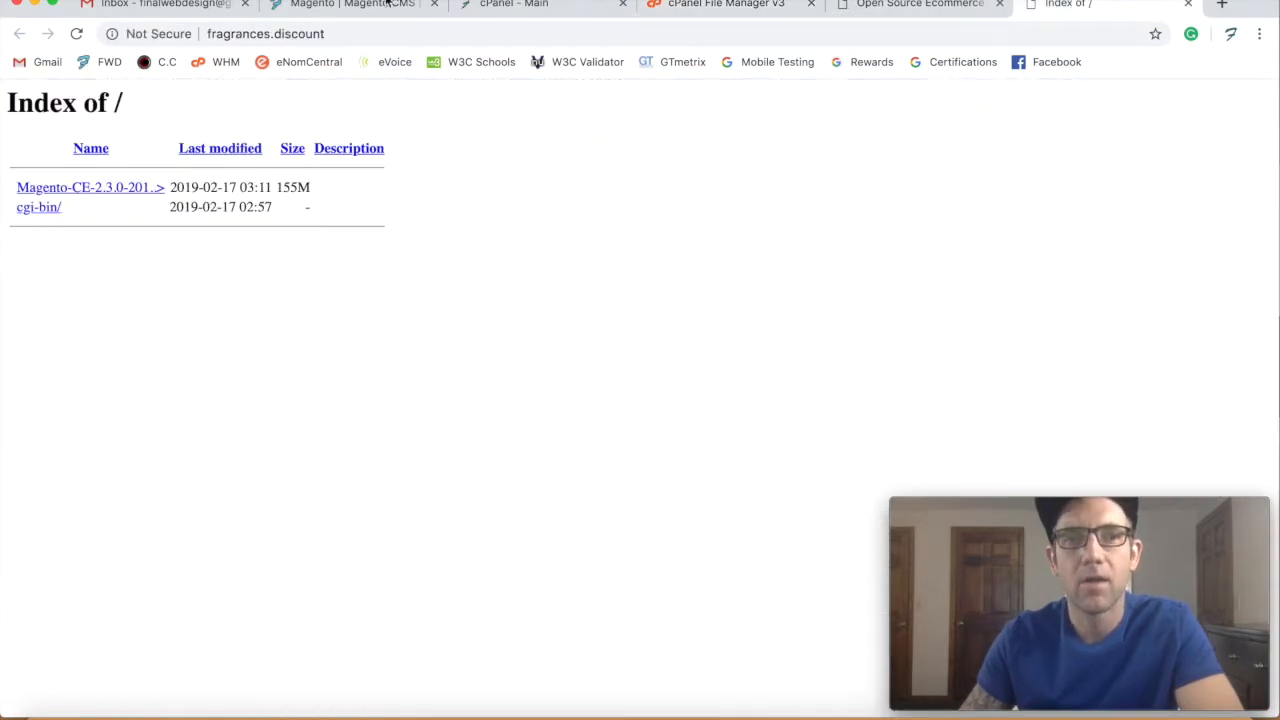
- Launch the installer on fragrances.discount, agree to terms, pass all four readiness checks, and continue
left_click(77, 37)
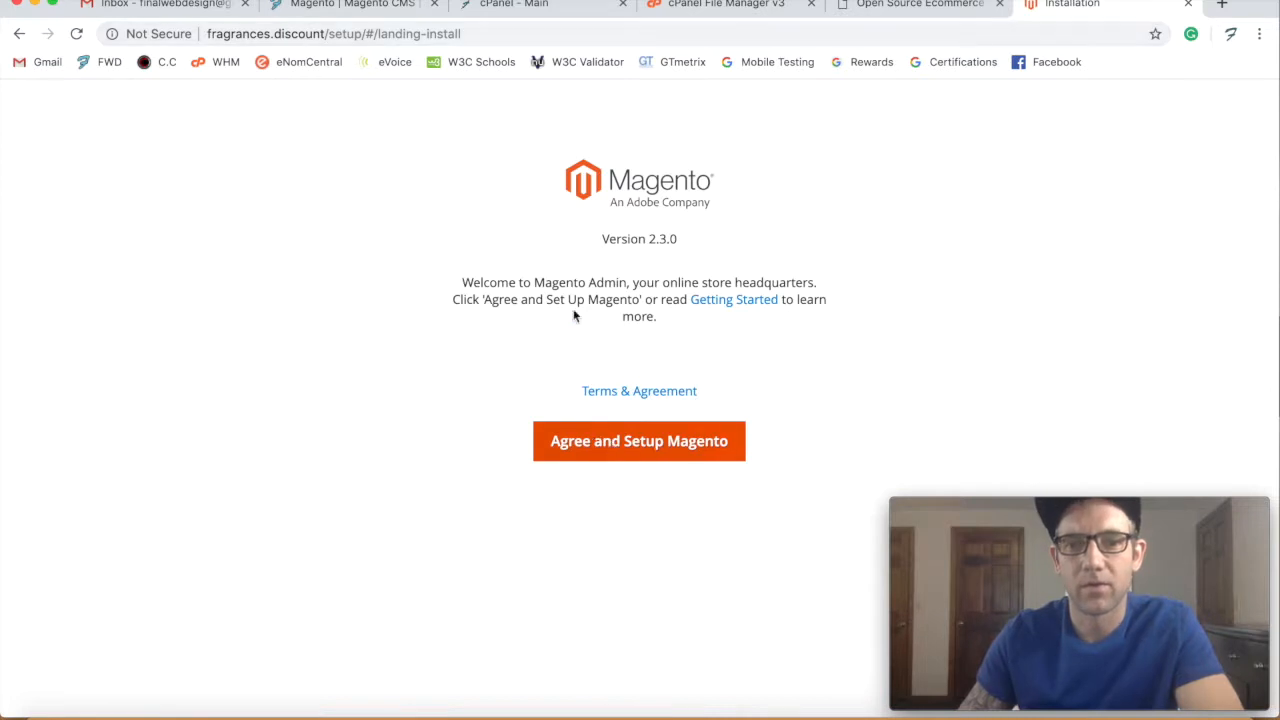
left_click(615, 440)
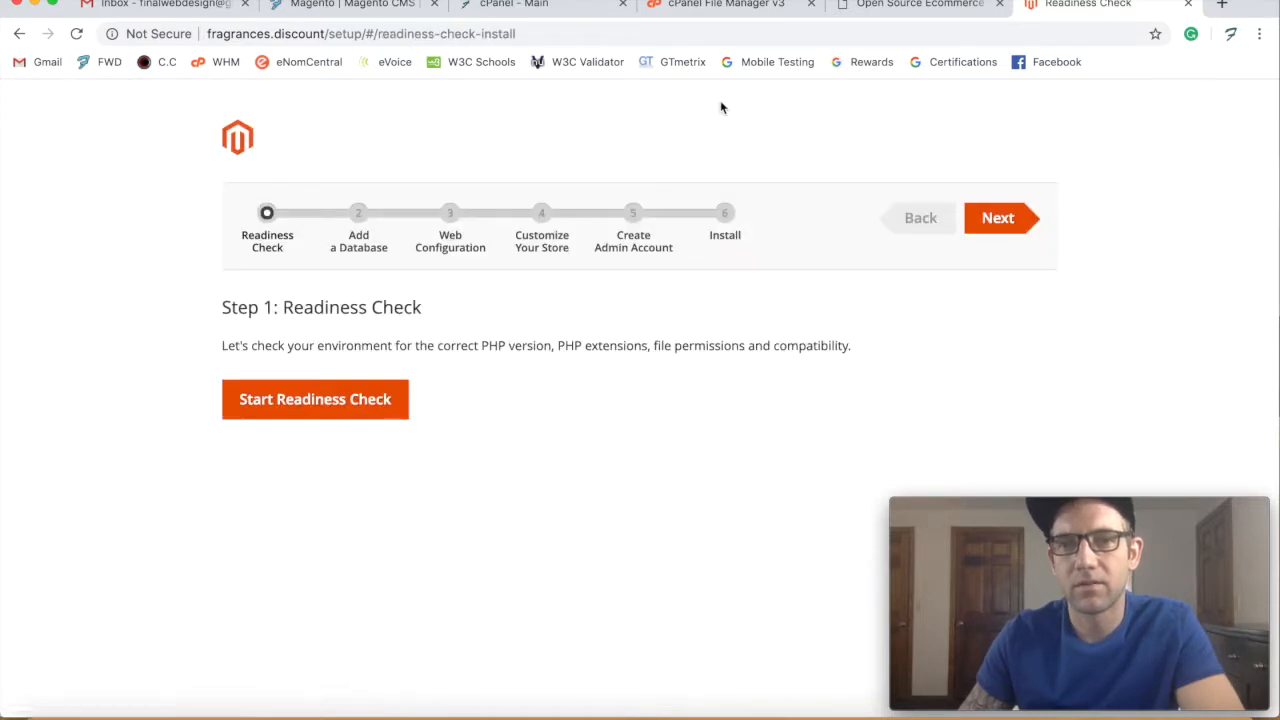
left_click(293, 404)
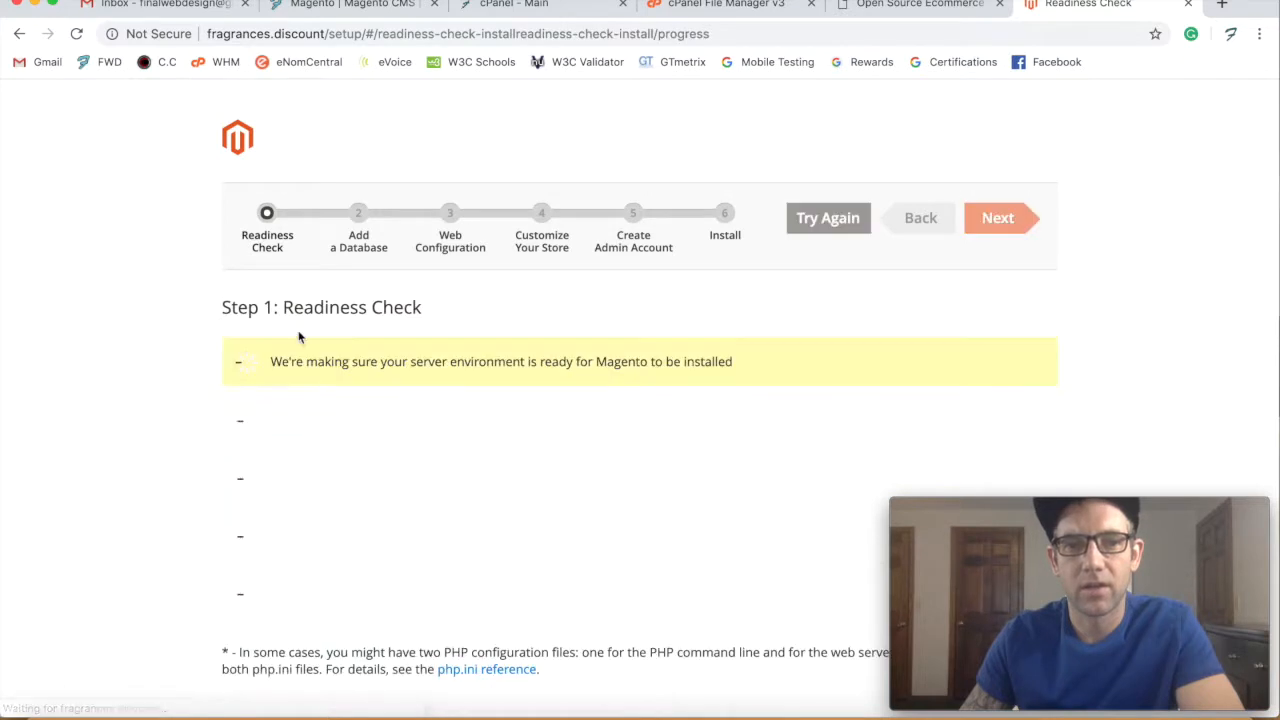
scroll(307, 352, "down", 2)
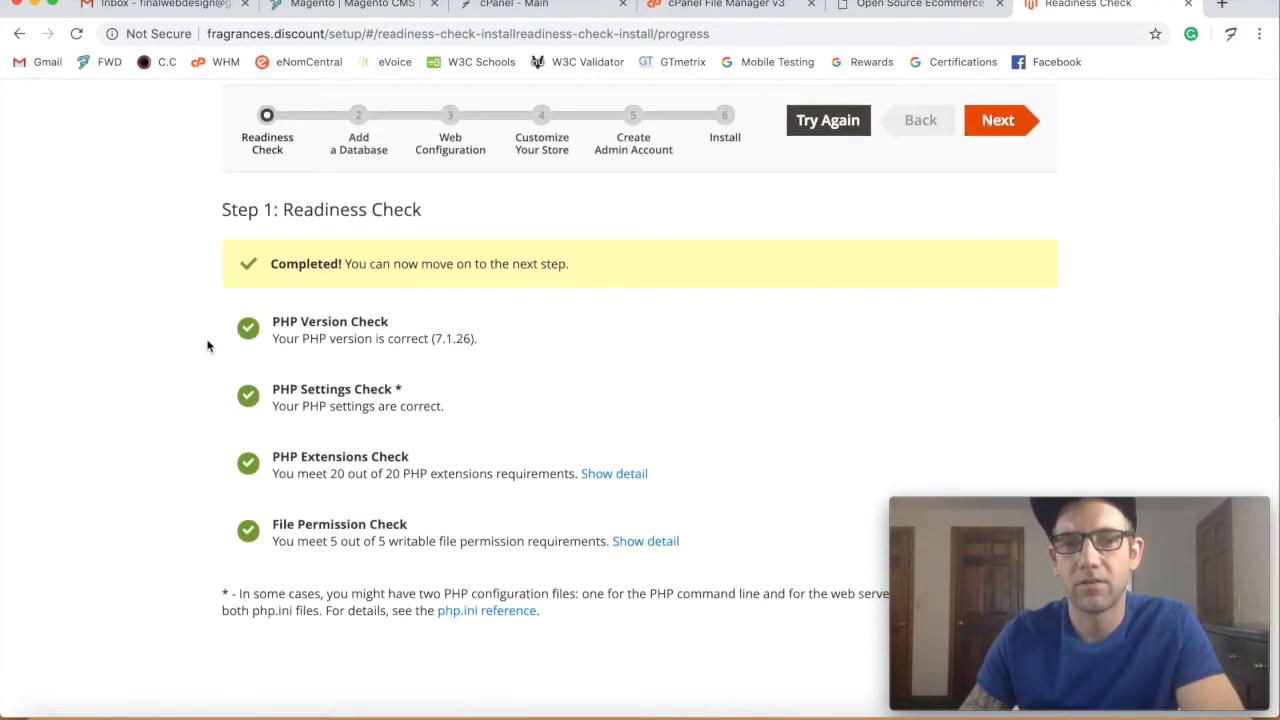
scroll(275, 360, "up", 2)
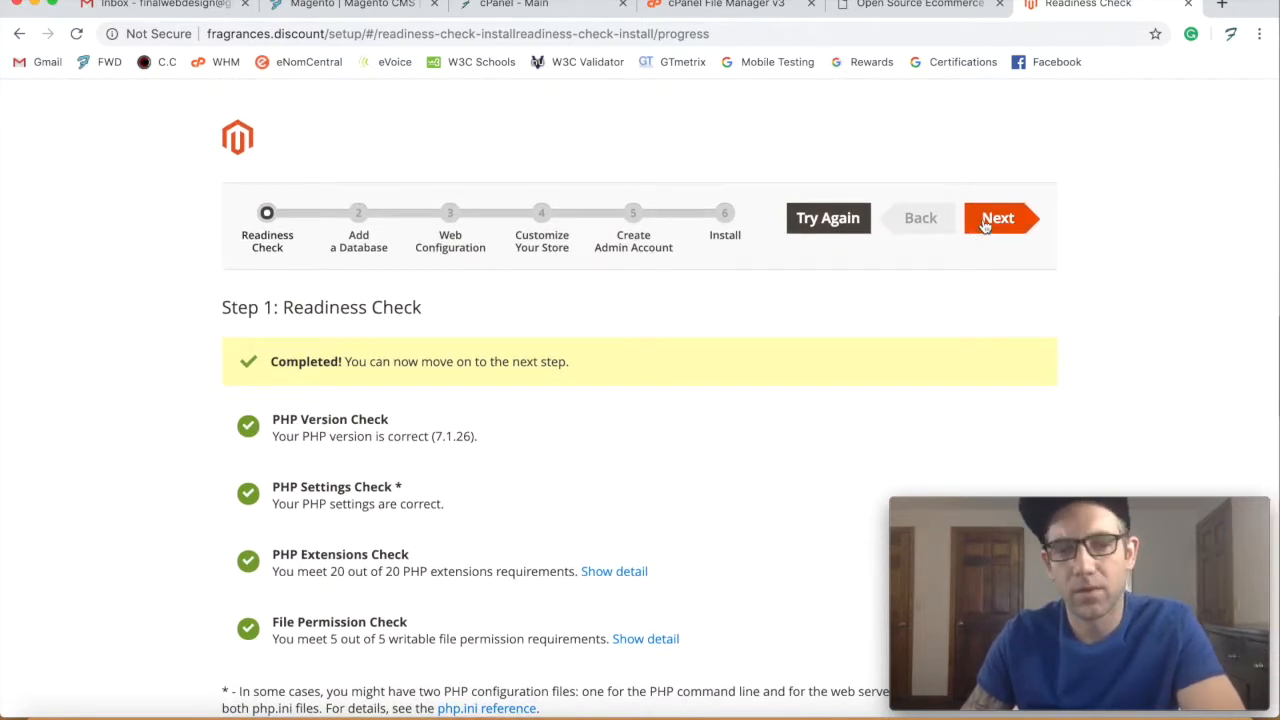
left_click(985, 226)
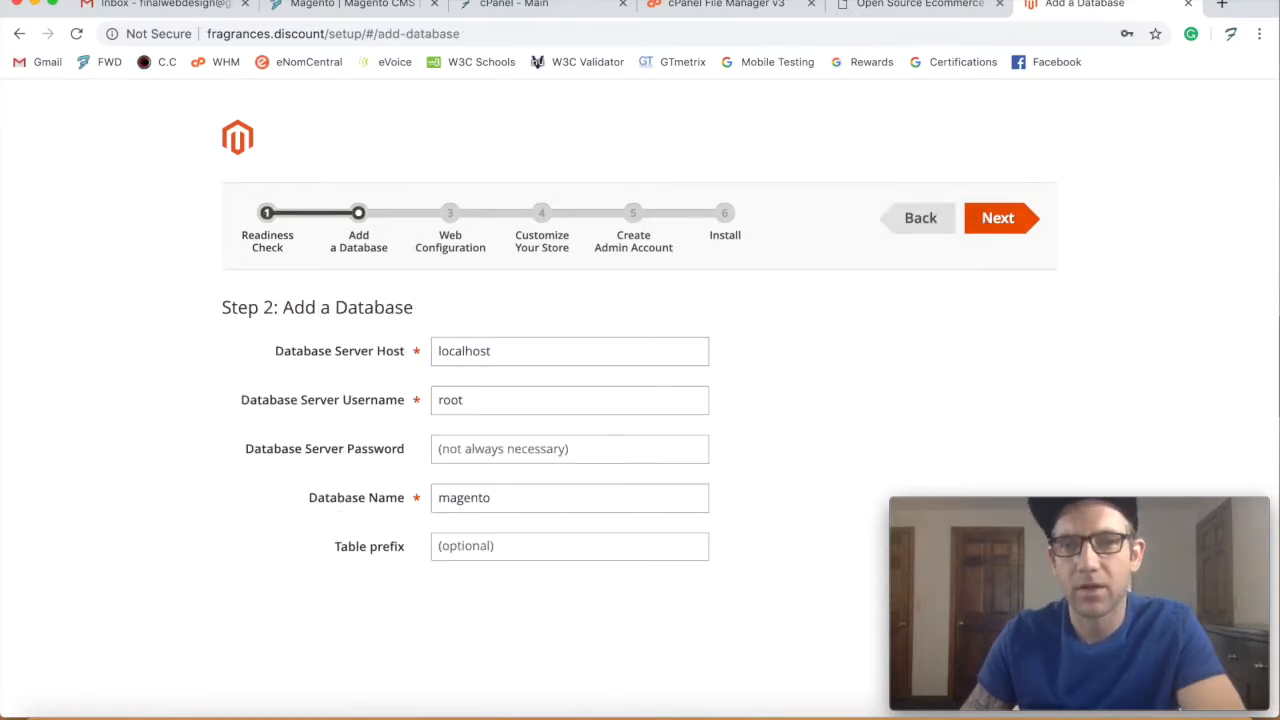
- Close the File Manager tab and bring up cPanel's MySQL® Databases page from the Databases section
left_click(716, 7)
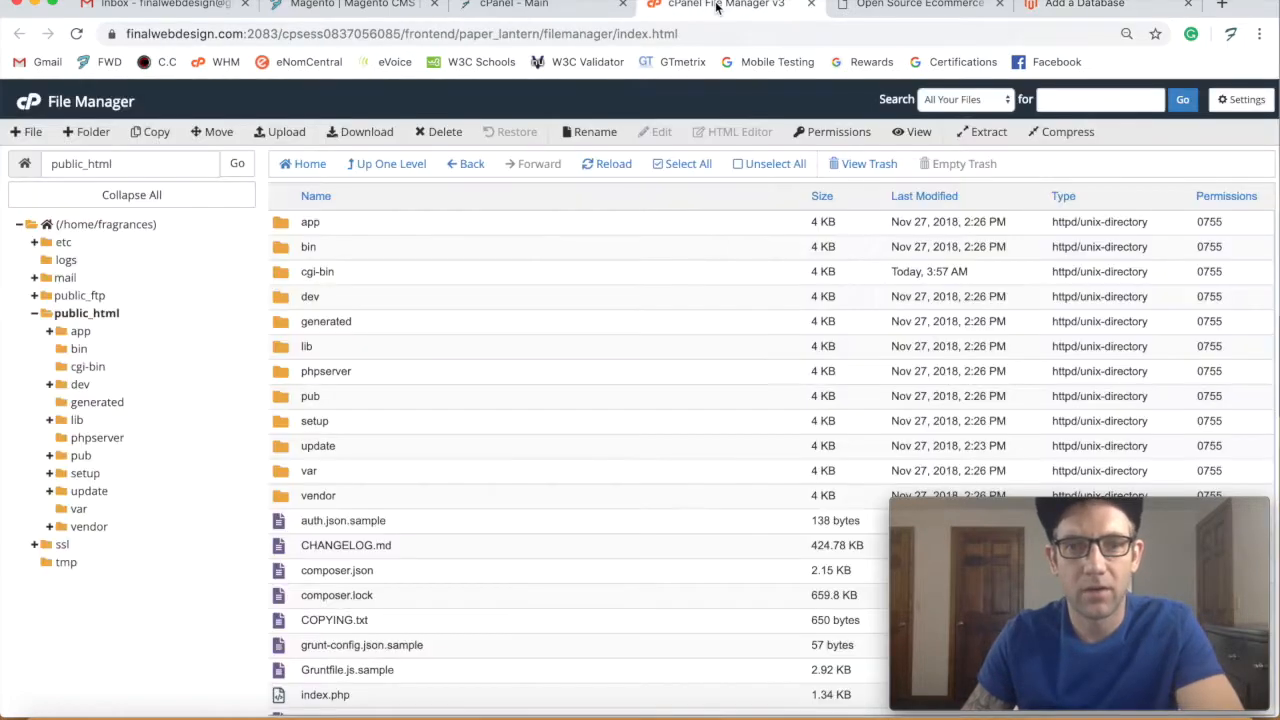
left_click(530, 6)
left_click(811, 5)
scroll(165, 380, "down", 1)
scroll(165, 380, "down", 3)
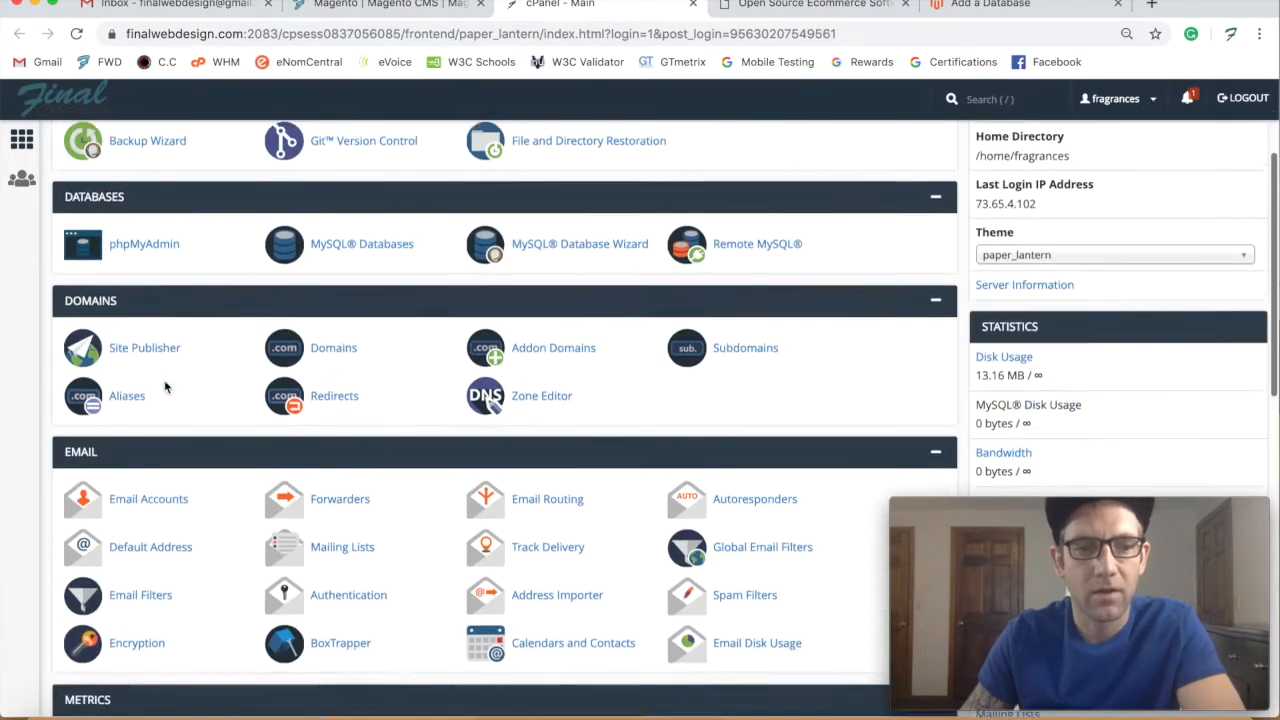
scroll(165, 380, "up", 3)
scroll(165, 380, "down", 1)
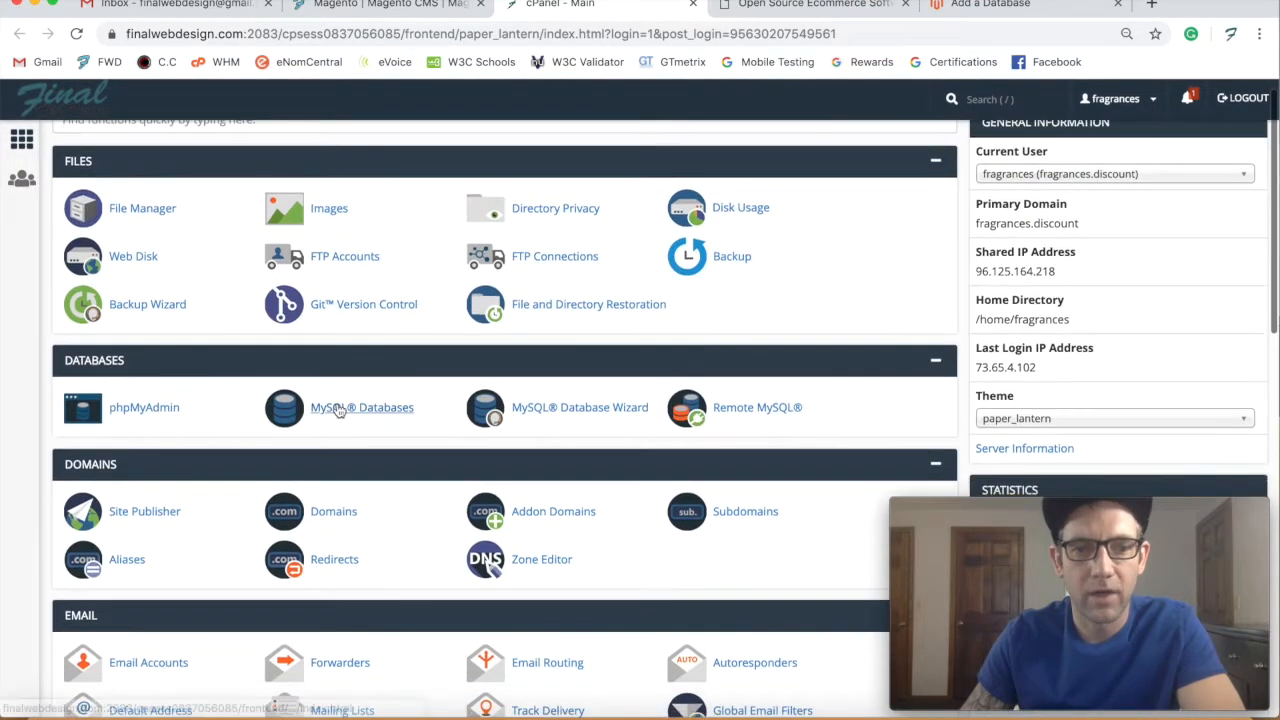
left_click(360, 410)
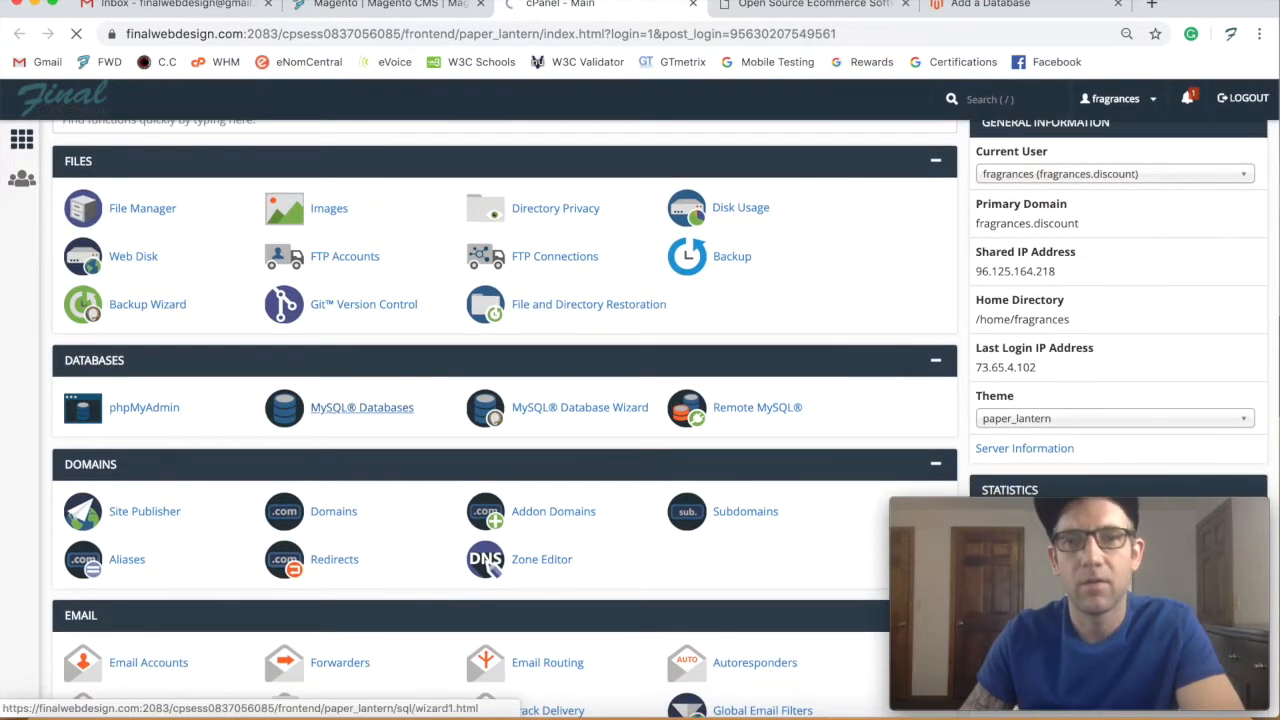
left_click(1019, 10)
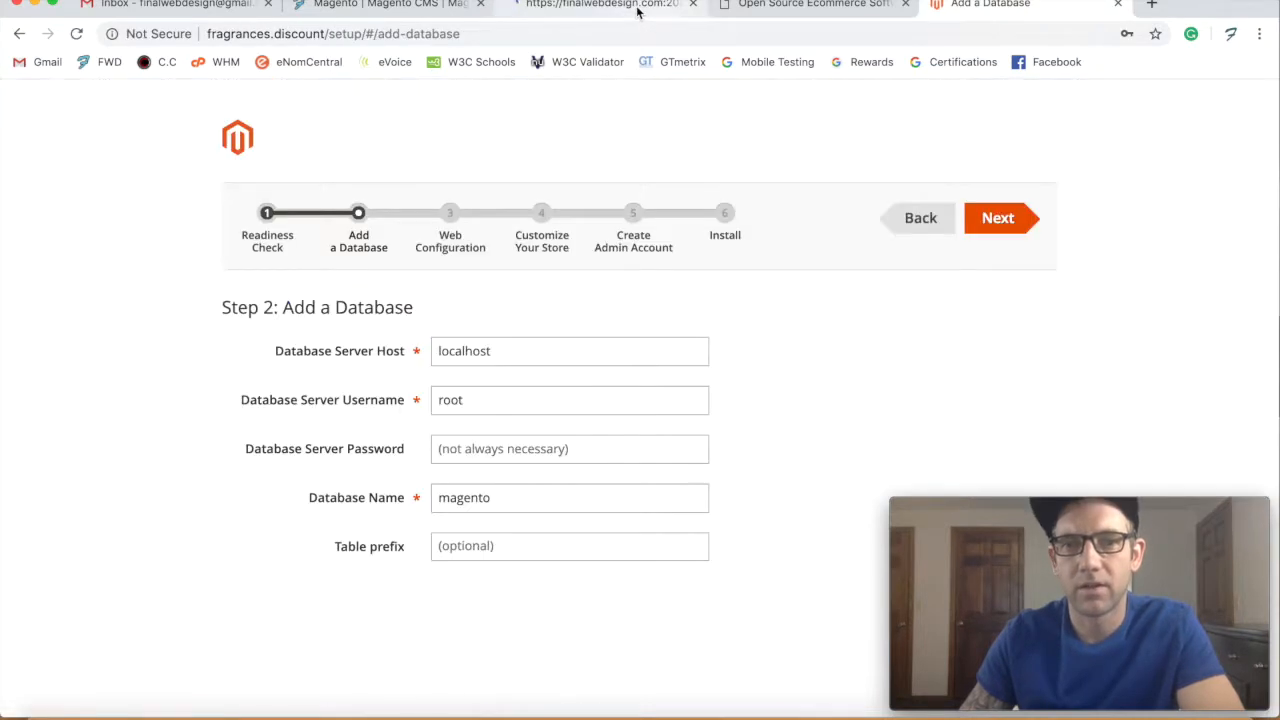
left_click(637, 8)
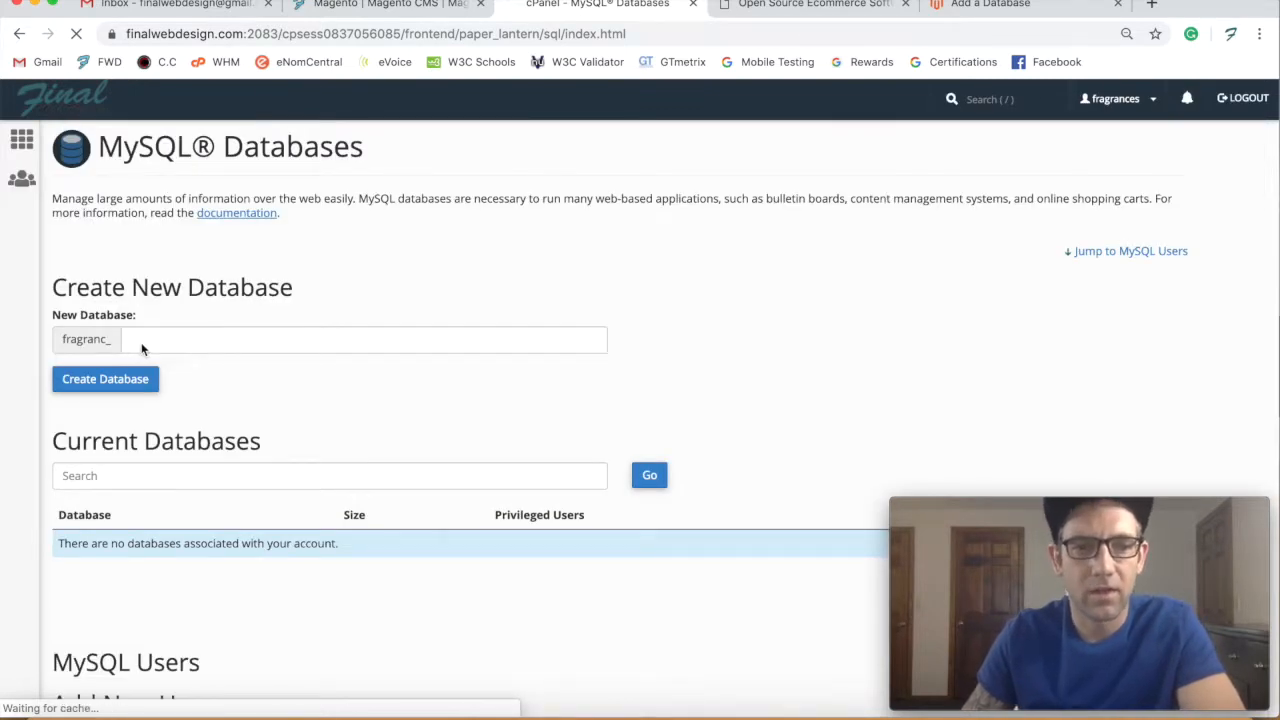
- Create the database 'database' (fragranc_database) and copy its name from the success message
left_click(192, 343)
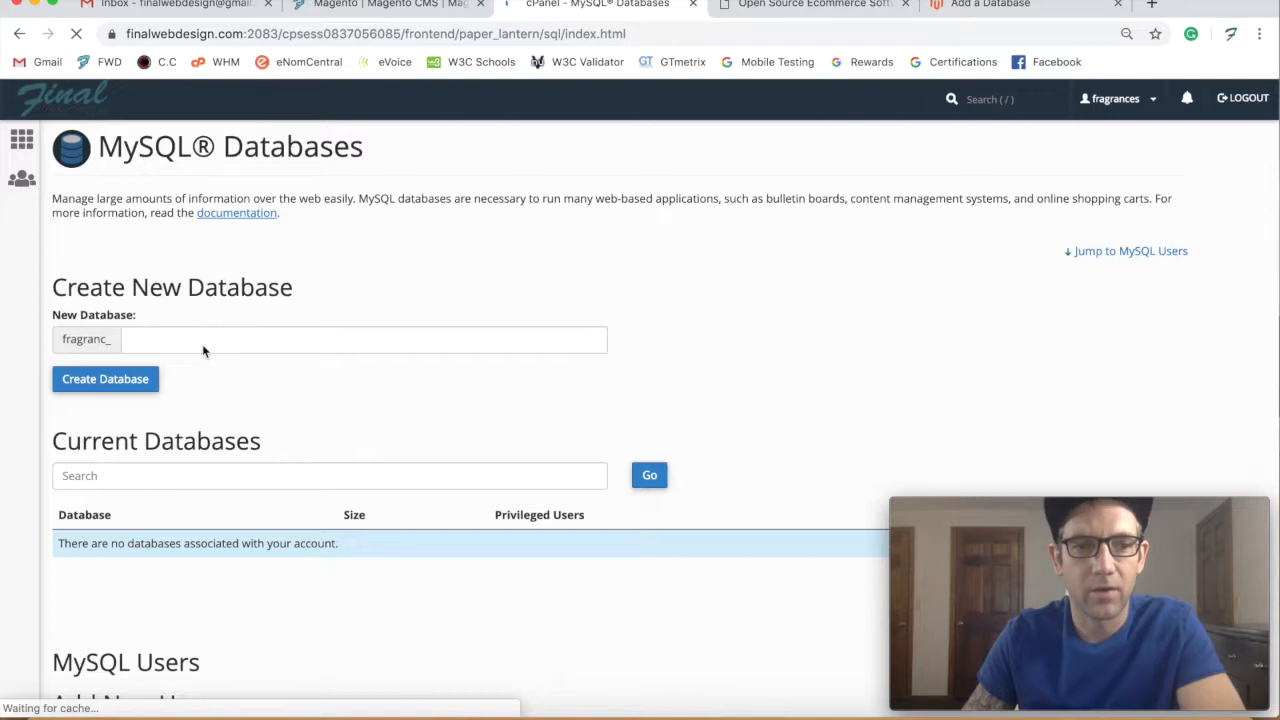
scroll(186, 309, "down", 2)
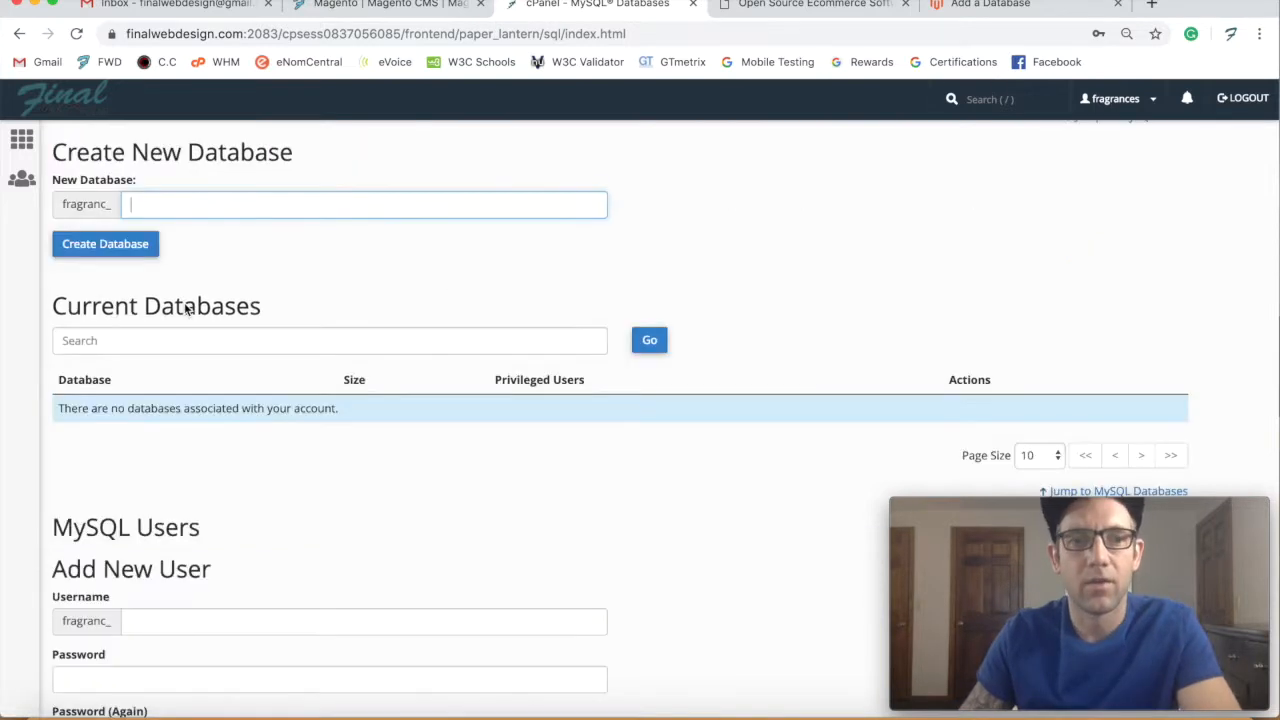
scroll(186, 309, "up", 2)
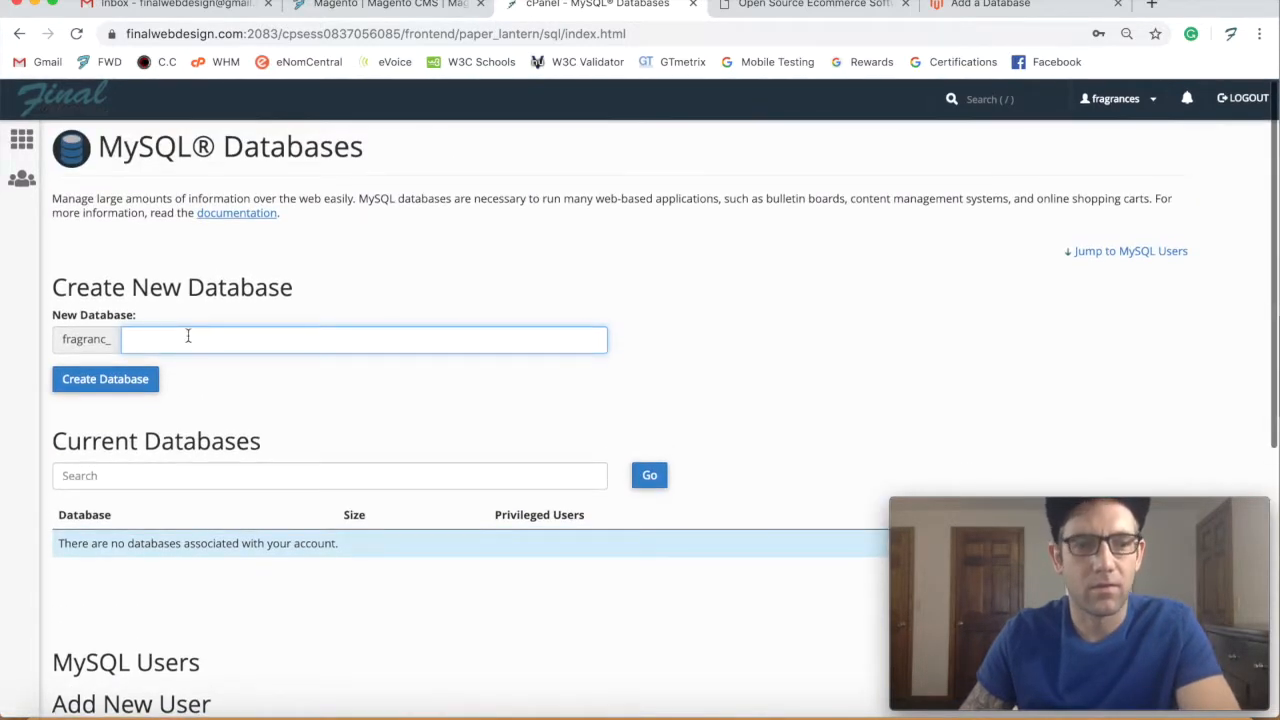
type("database")
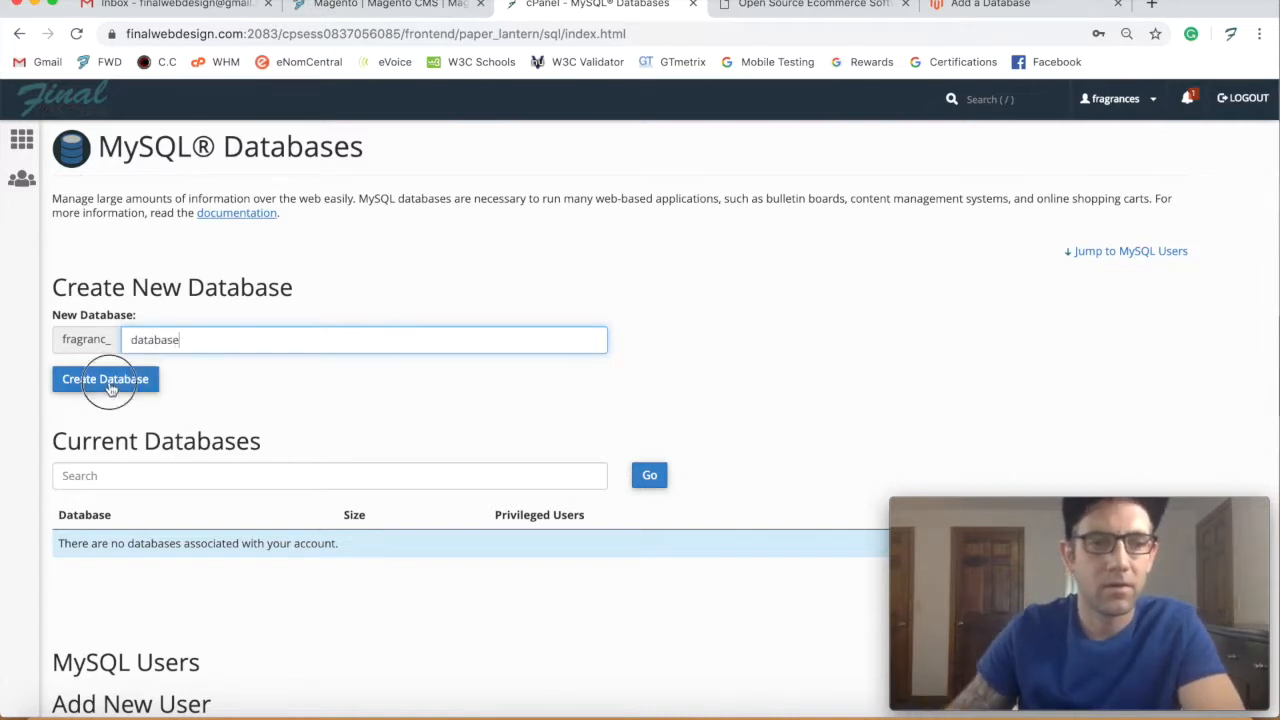
key("Return")
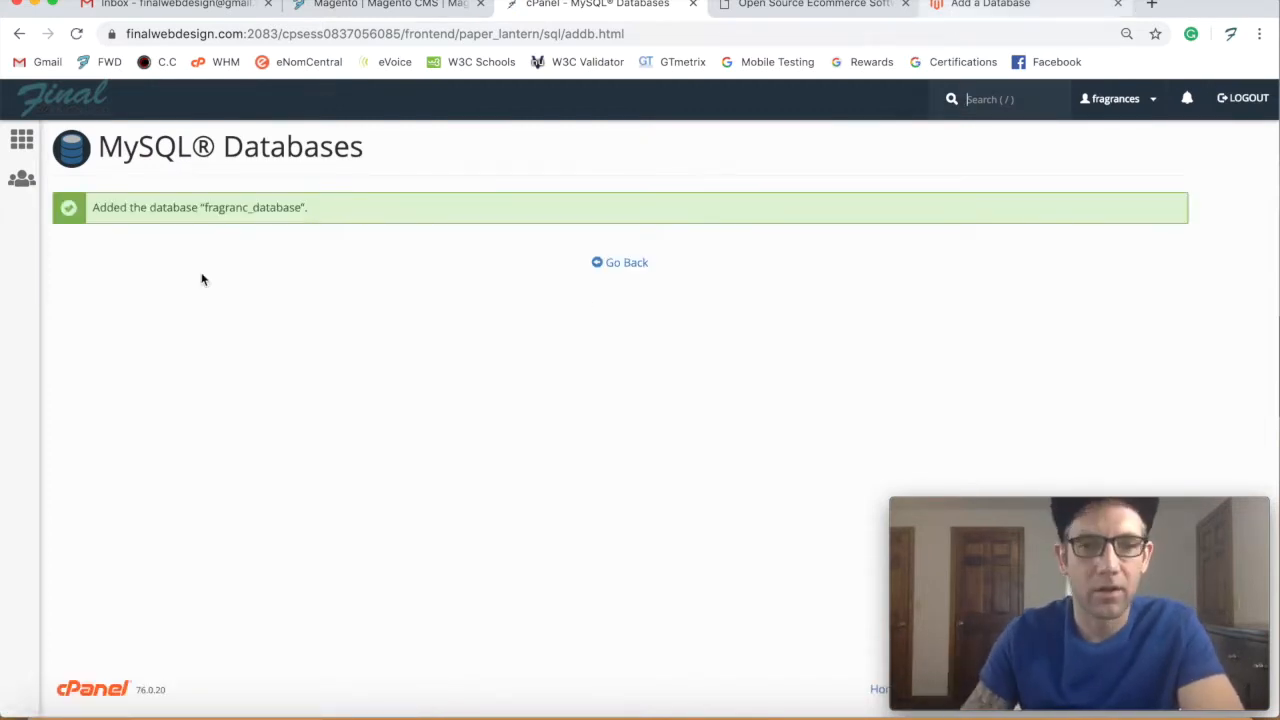
left_click_drag(304, 207, 204, 210)
key("super+c")
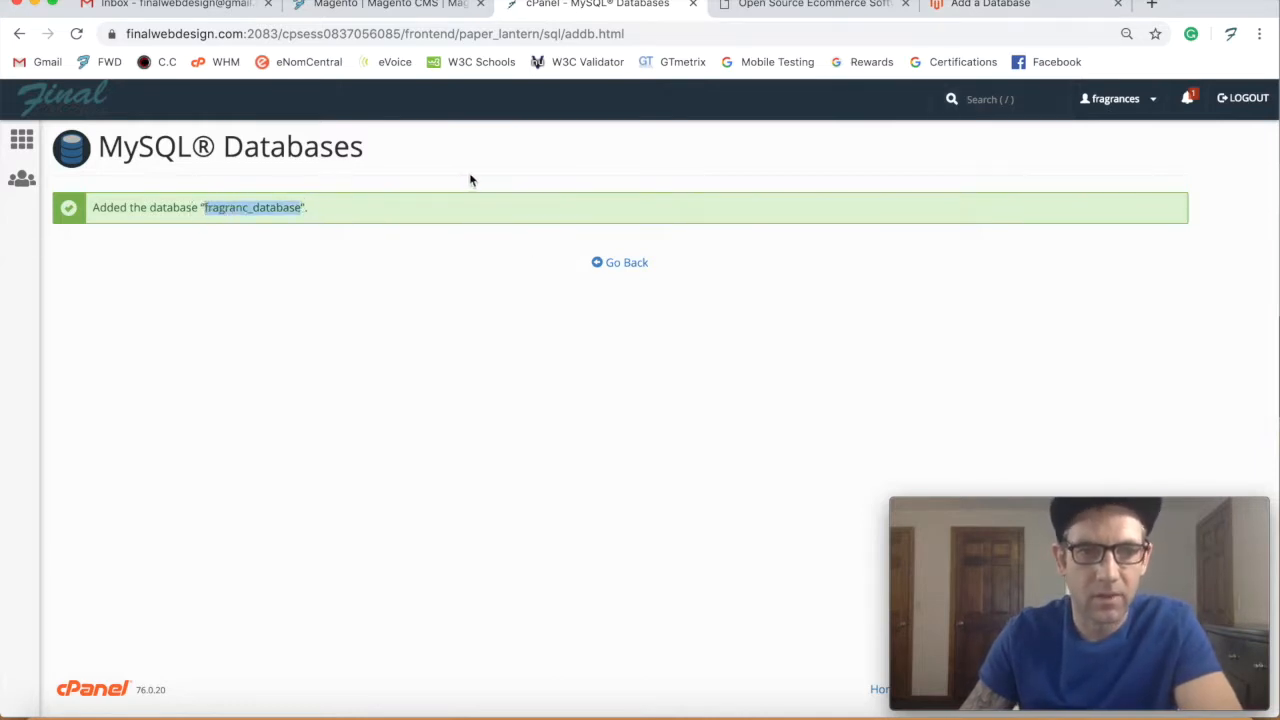
left_click(1007, 6)
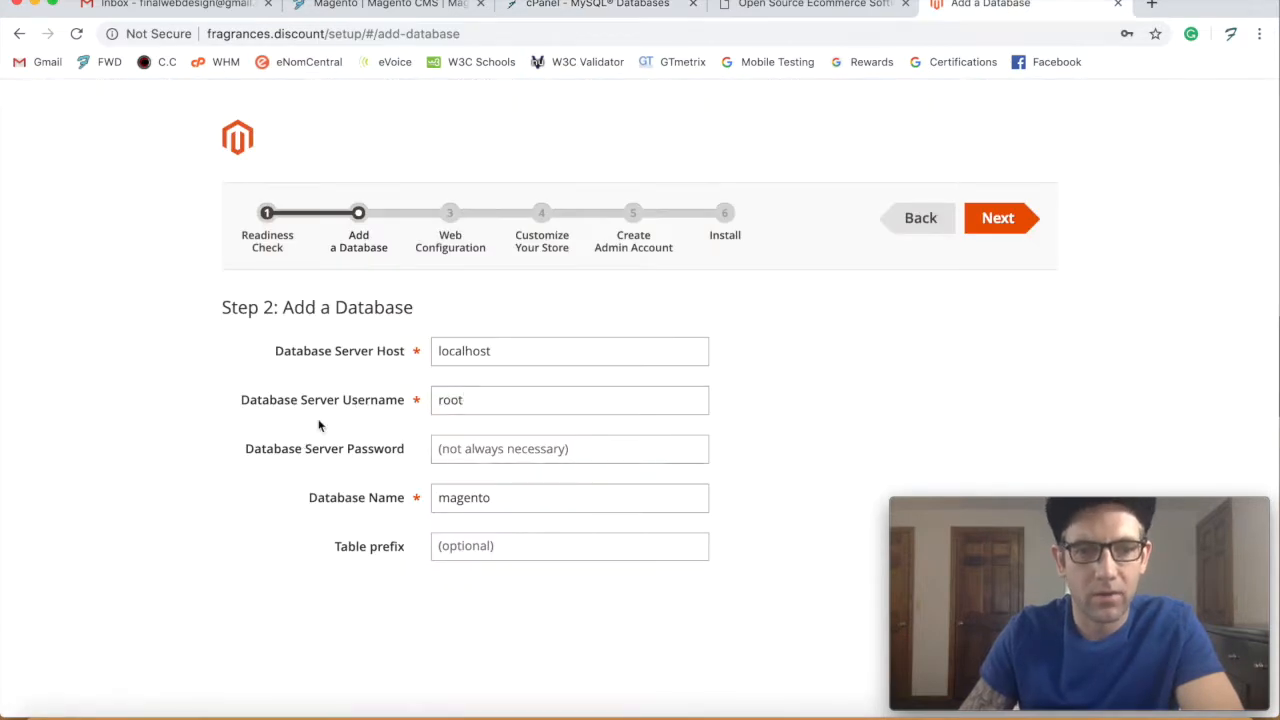
- Paste fragranc_database as the database server username, then go back to cPanel's MySQL Databases page
double_click(436, 400)
key("super+v")
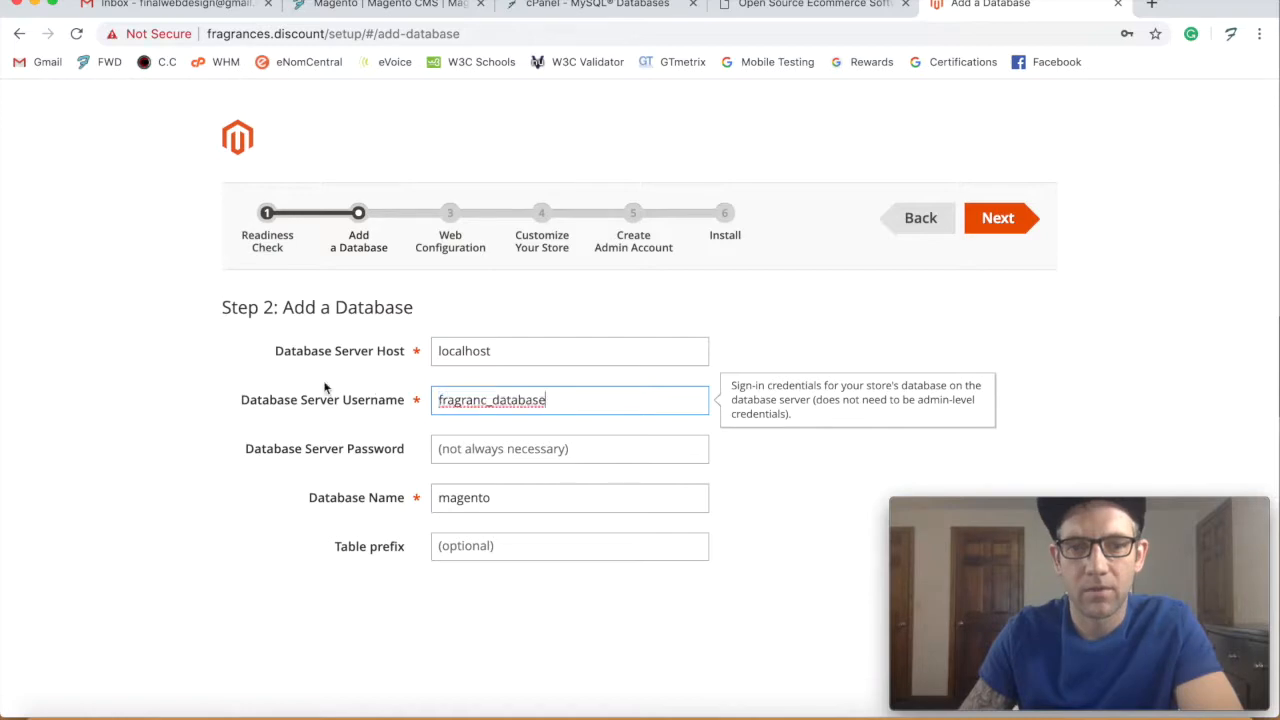
left_click(800, 12)
left_click(582, 12)
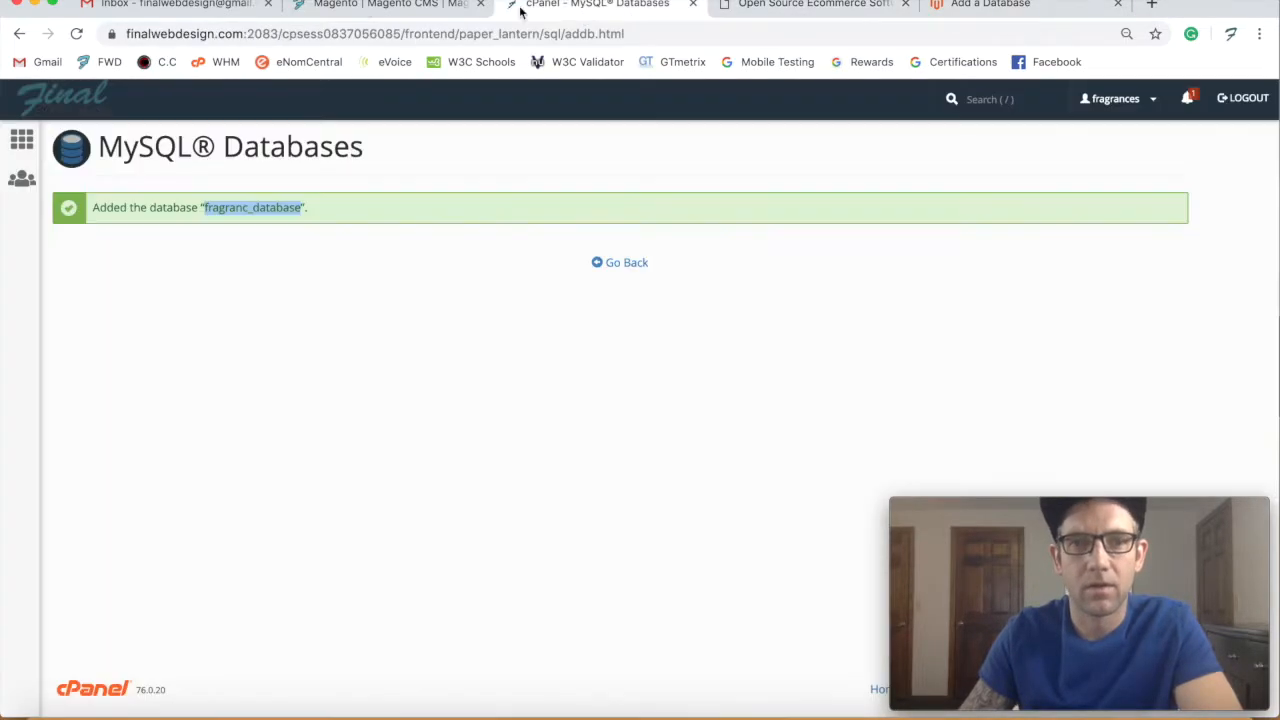
left_click(808, 10)
left_click_drag(808, 10, 371, 14)
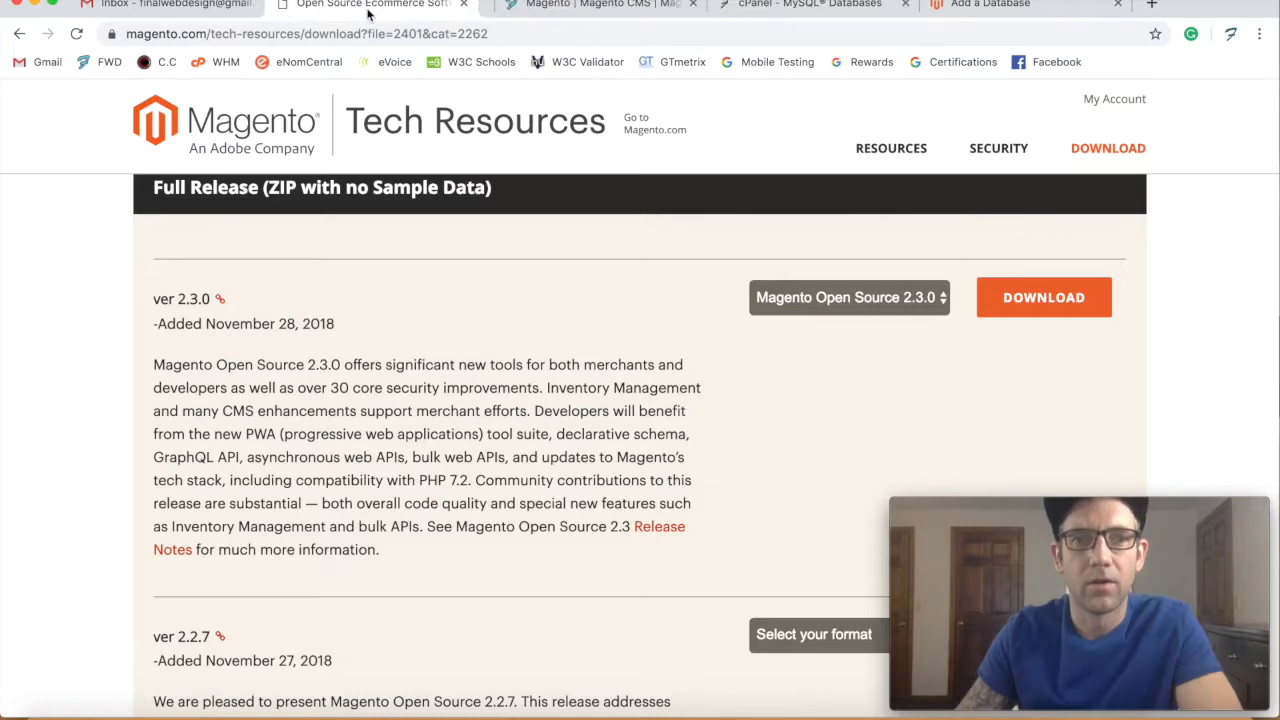
left_click(815, 8)
left_click(648, 266)
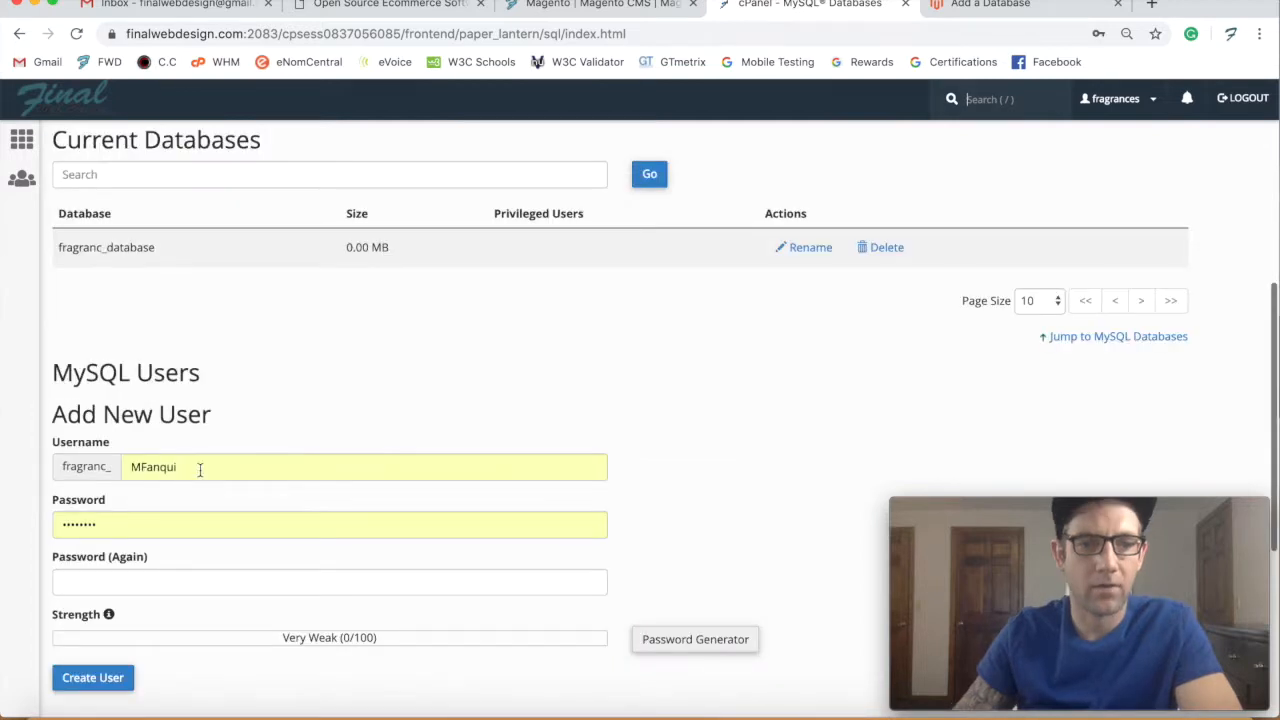
- Replace the autofilled new-user name with 'user' and enter the account password in both fields
left_click(129, 467)
double_click(144, 467)
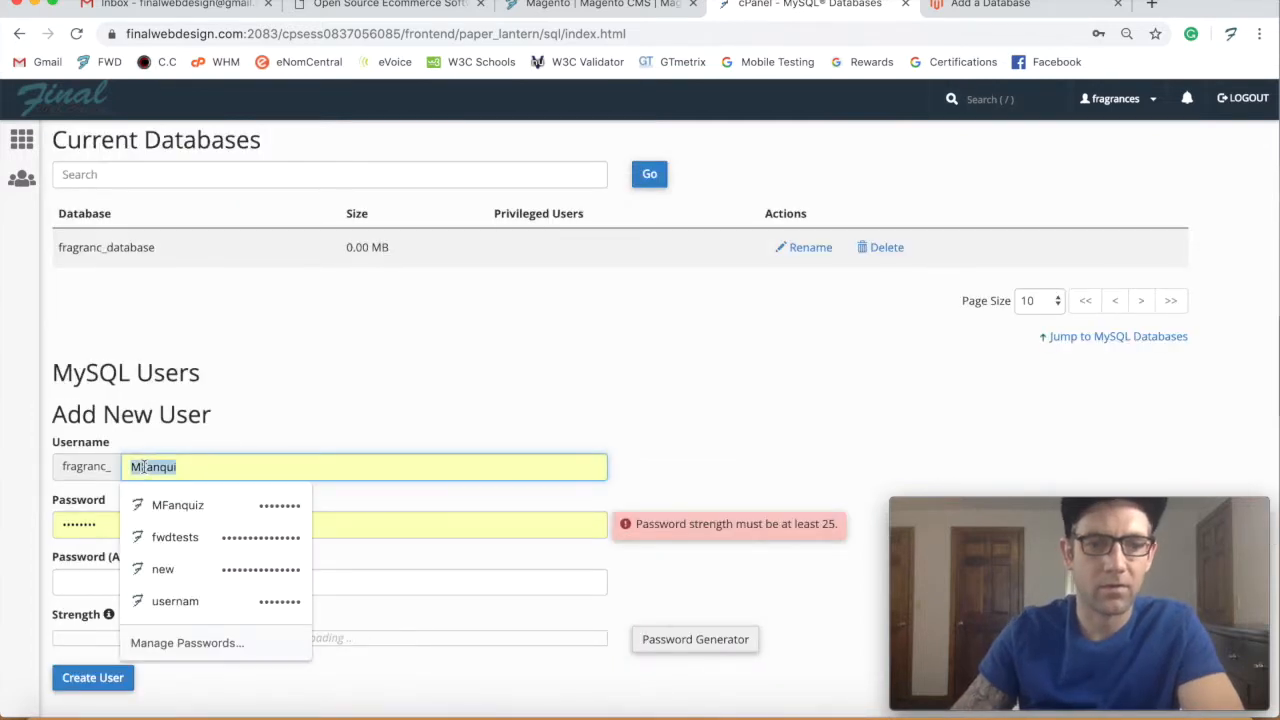
key("BackSpace")
type("usernam")
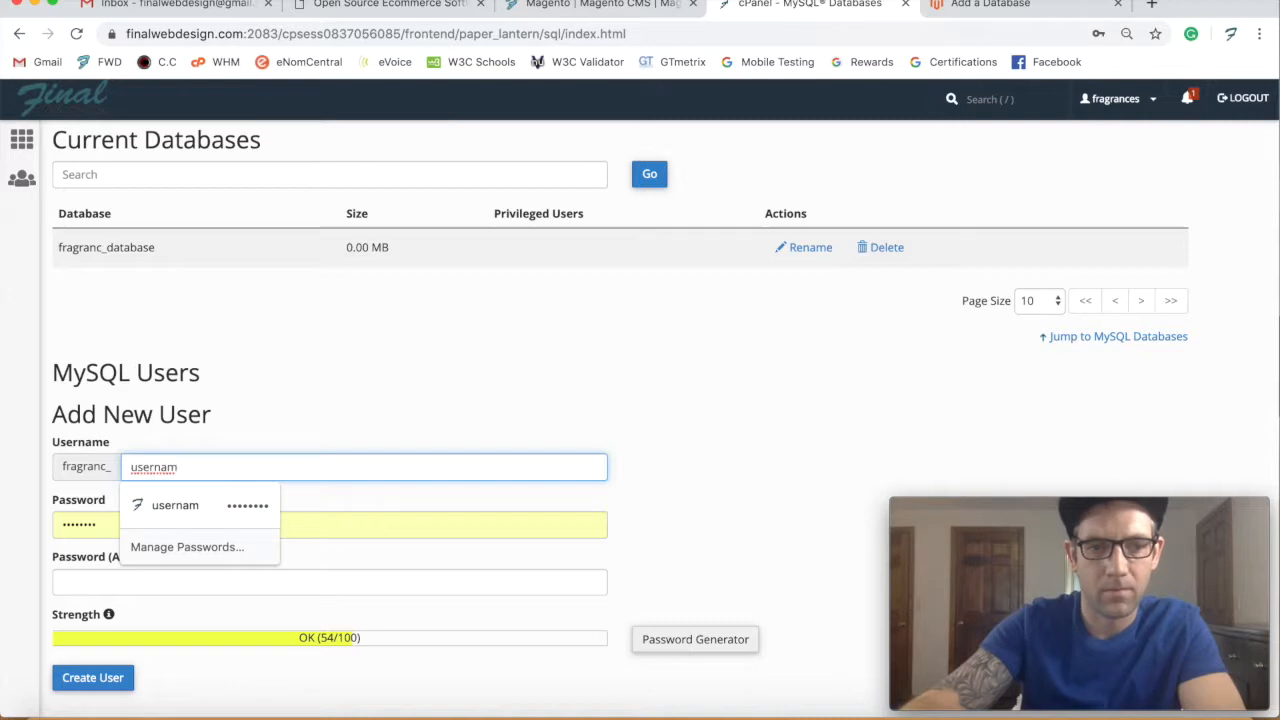
key("Tab")
type("pa")
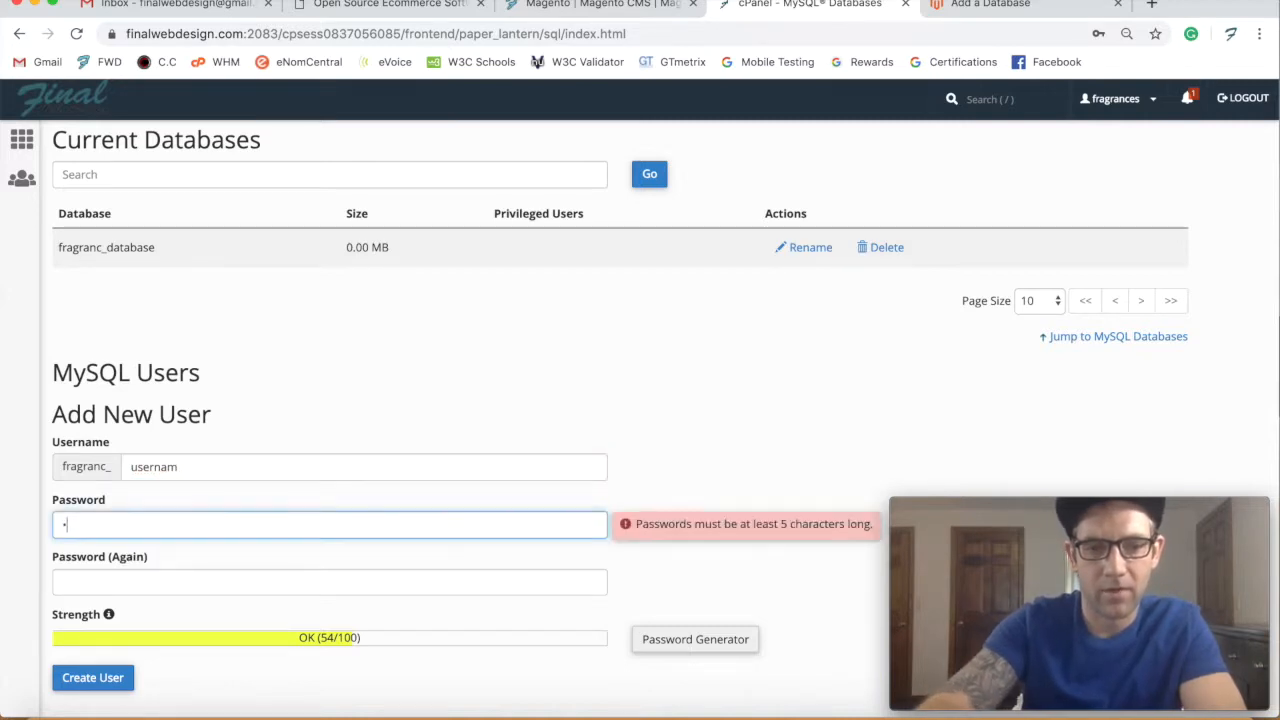
type("ssword")
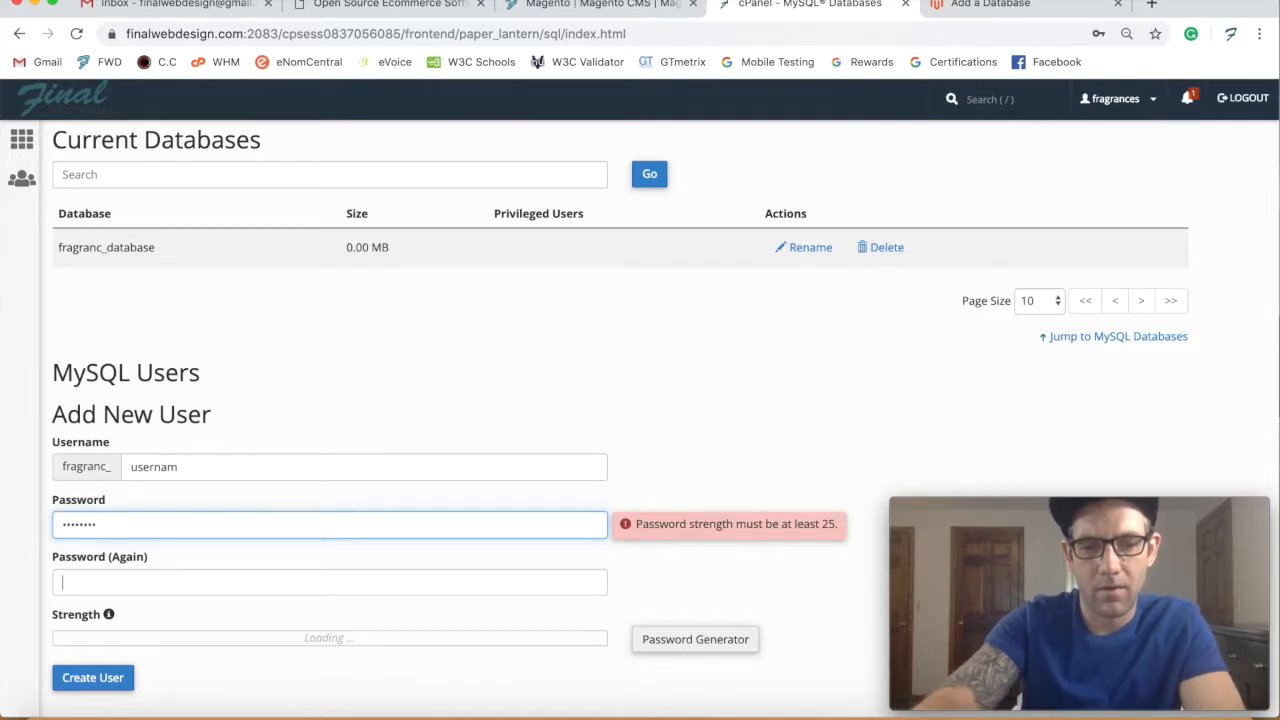
key("Tab")
type("password")
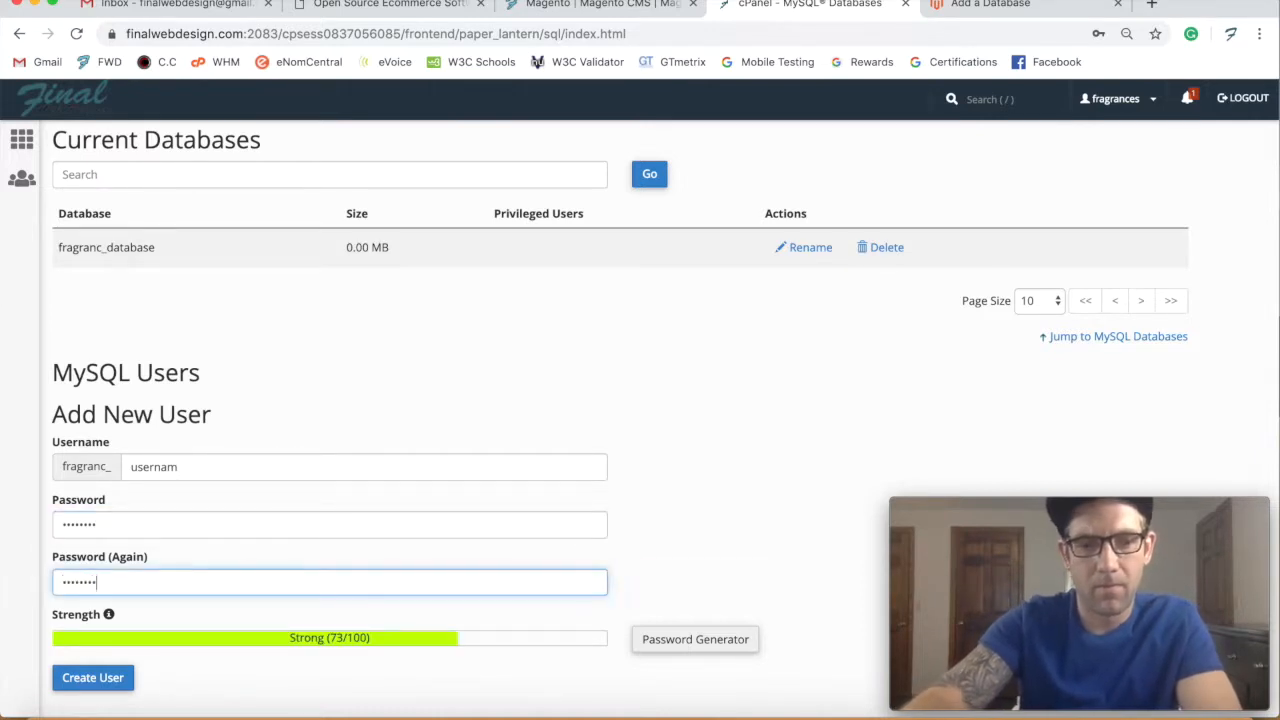
- Create the MySQL user fragranc_usernam and copy its name from the confirmation message
scroll(330, 420, "down", 3)
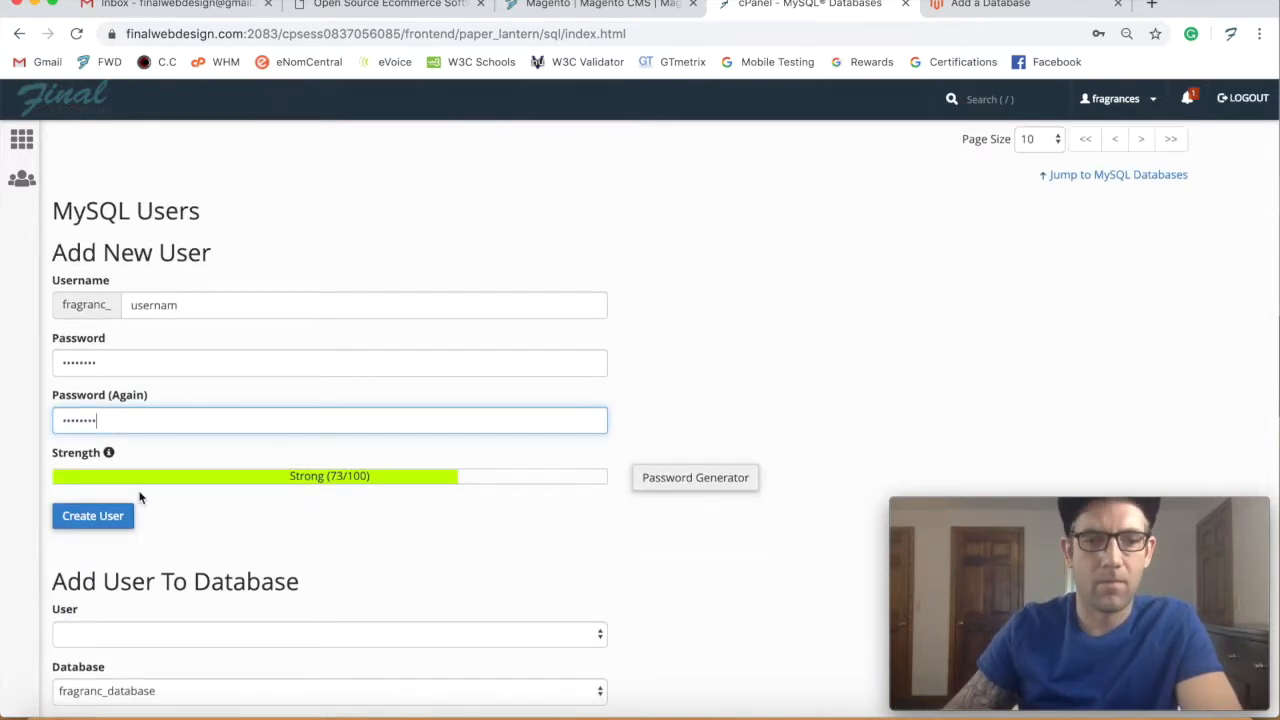
left_click(93, 515)
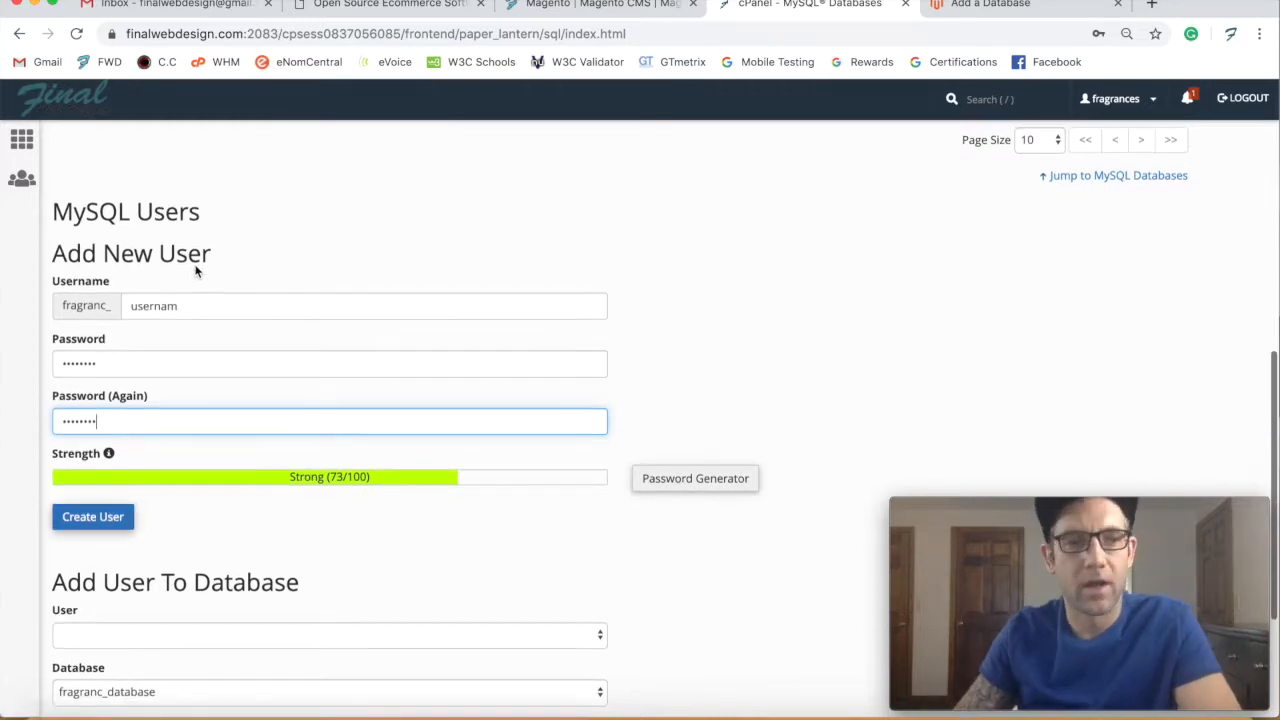
key("Tab")
key("Return")
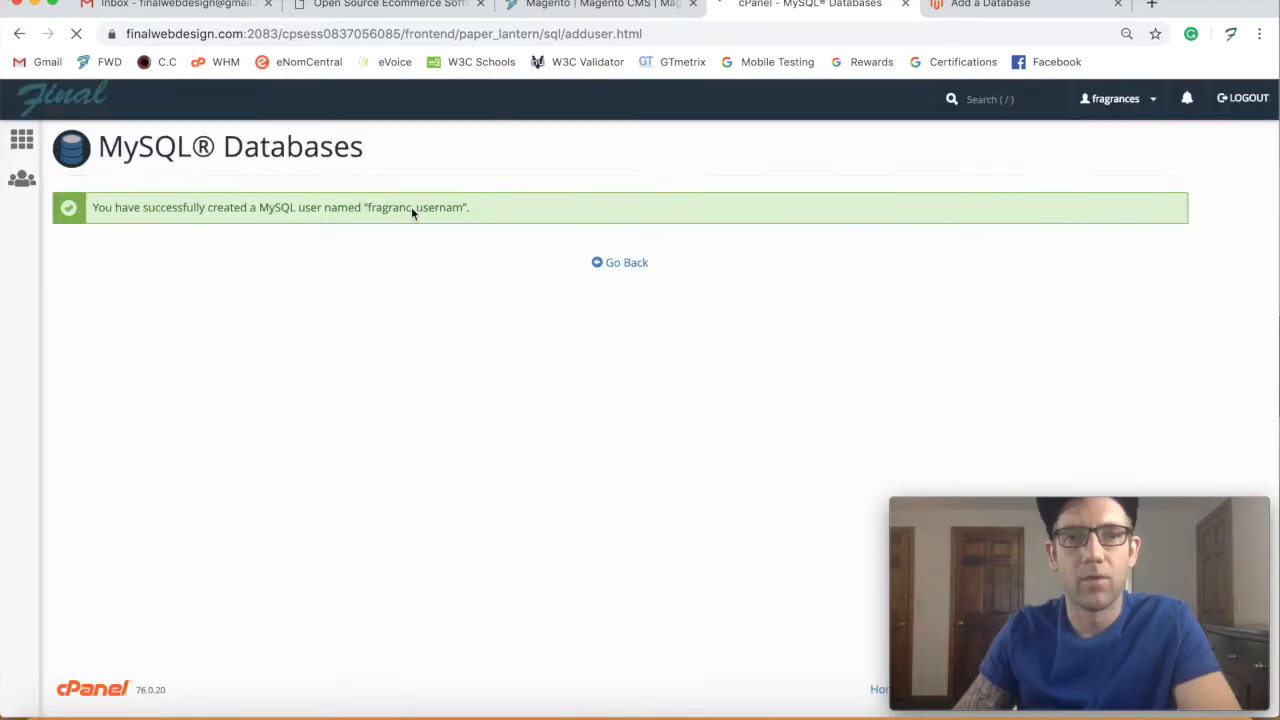
left_click(378, 207)
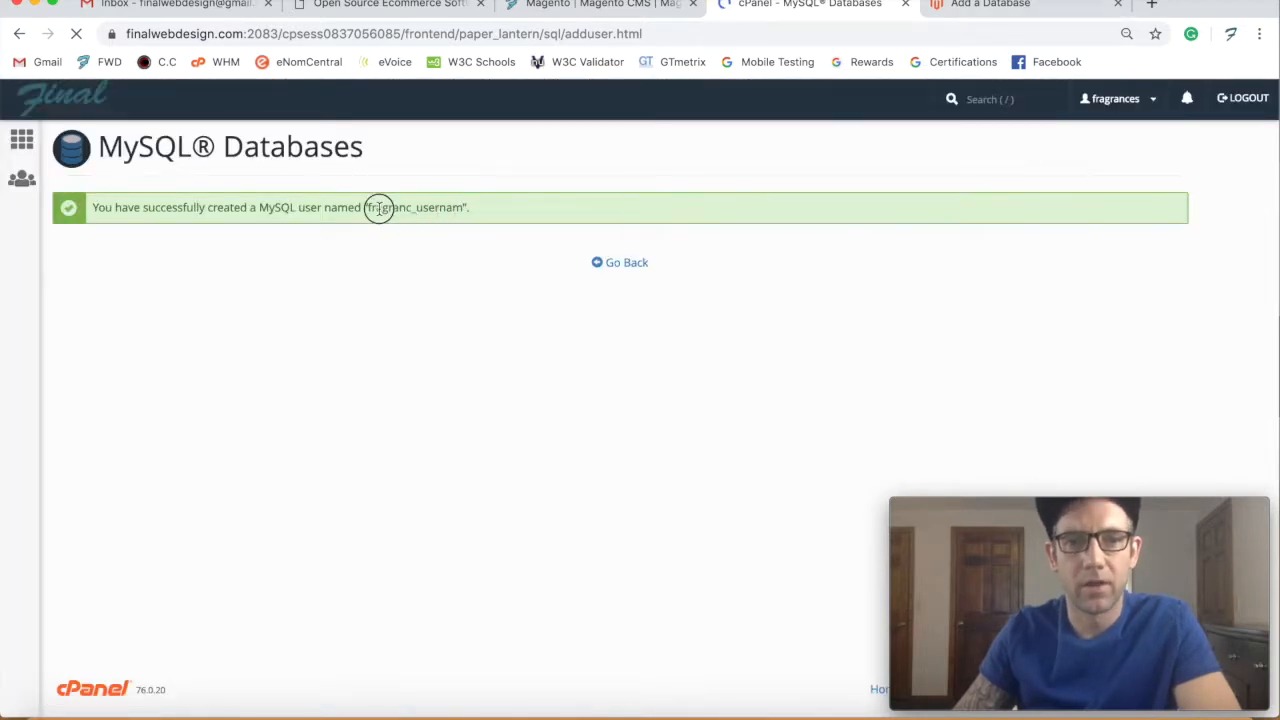
double_click(368, 207)
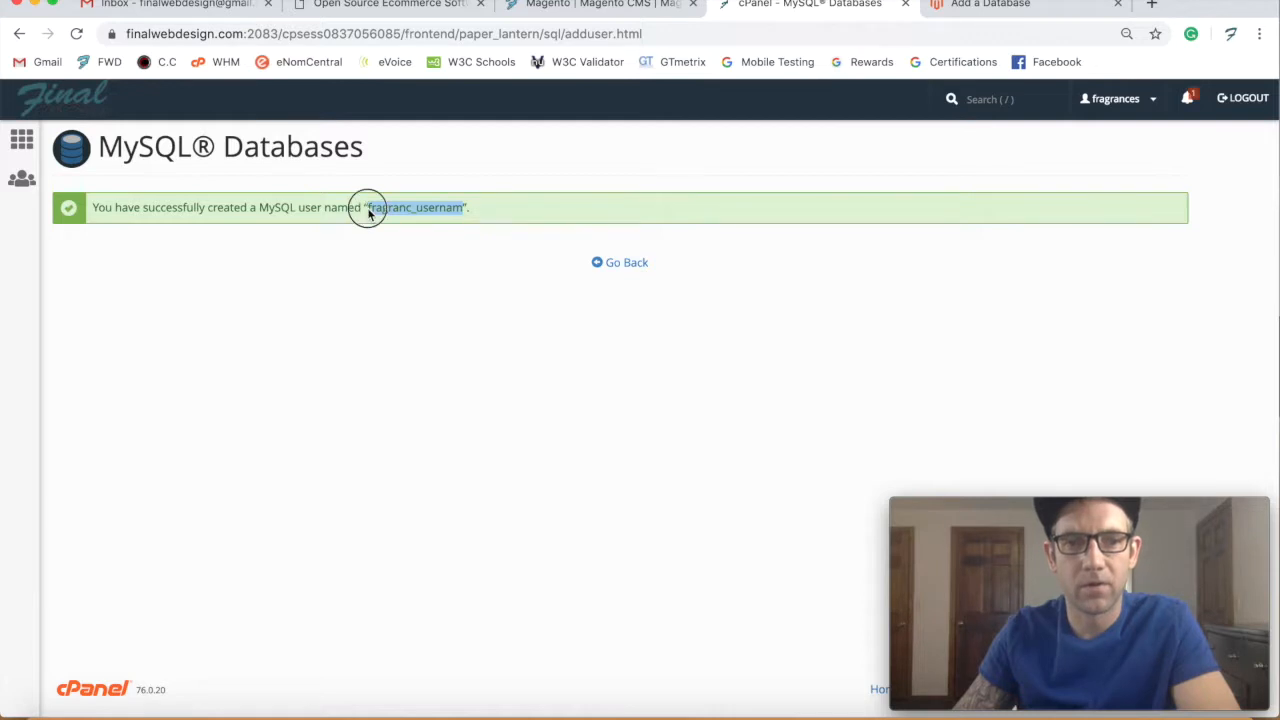
left_click(1017, 18)
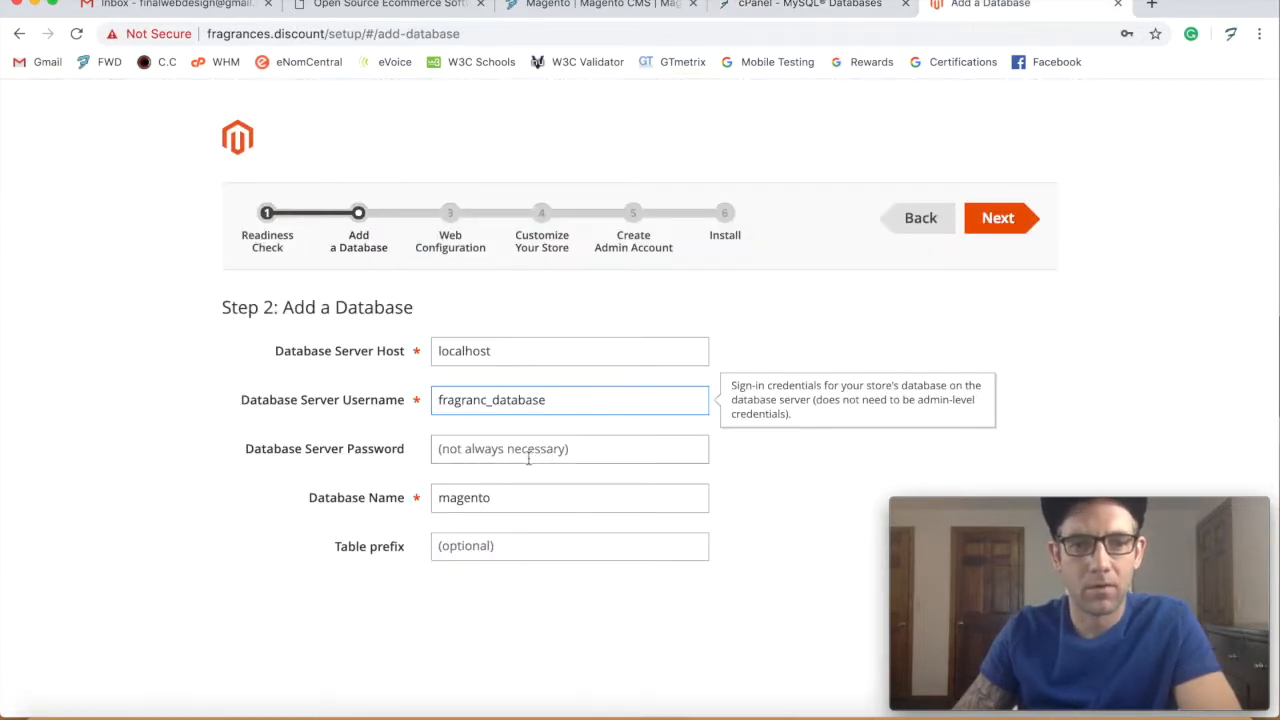
- Replace the default magento Database Name with fragranc_usernam, then go back in cPanel's databases tab
left_click(483, 497)
double_click(483, 497)
type("fragranc_usernam")
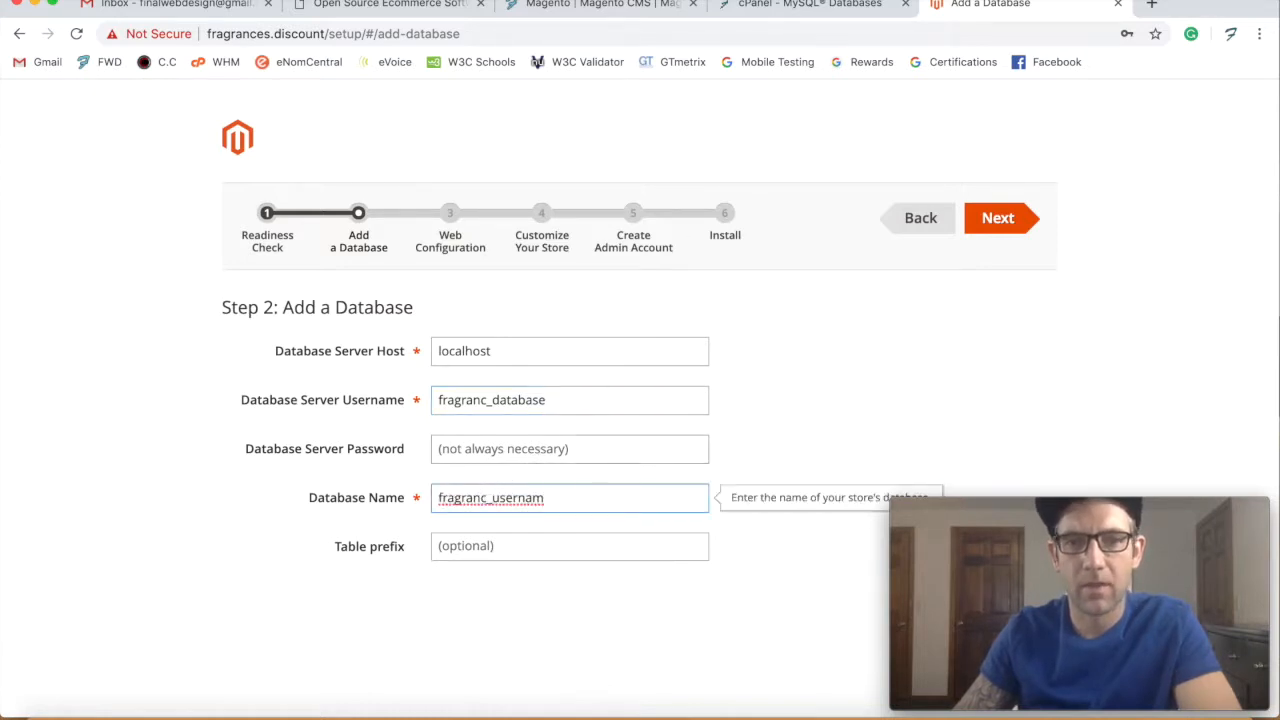
left_click(820, 10)
left_click(630, 263)
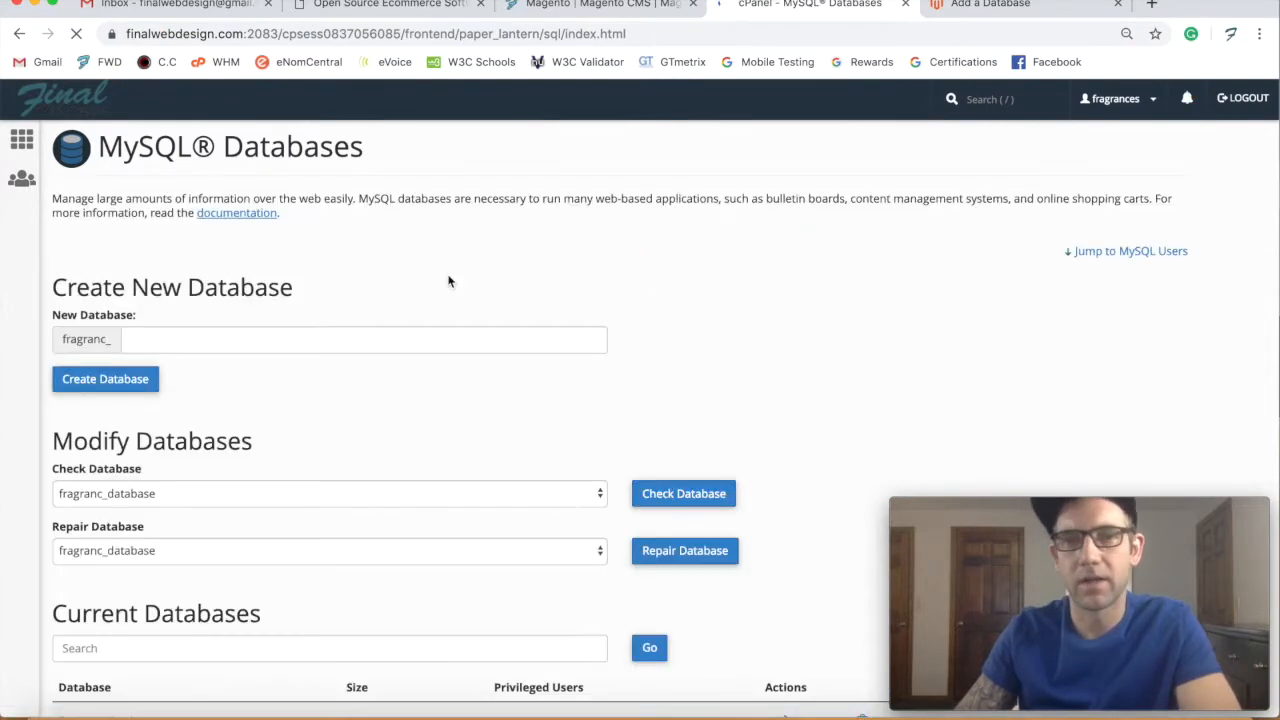
- Grant fragranc_usernam ALL PRIVILEGES on fragranc_database, then return to the Magento setup tab
scroll(320, 398, "down", 10)
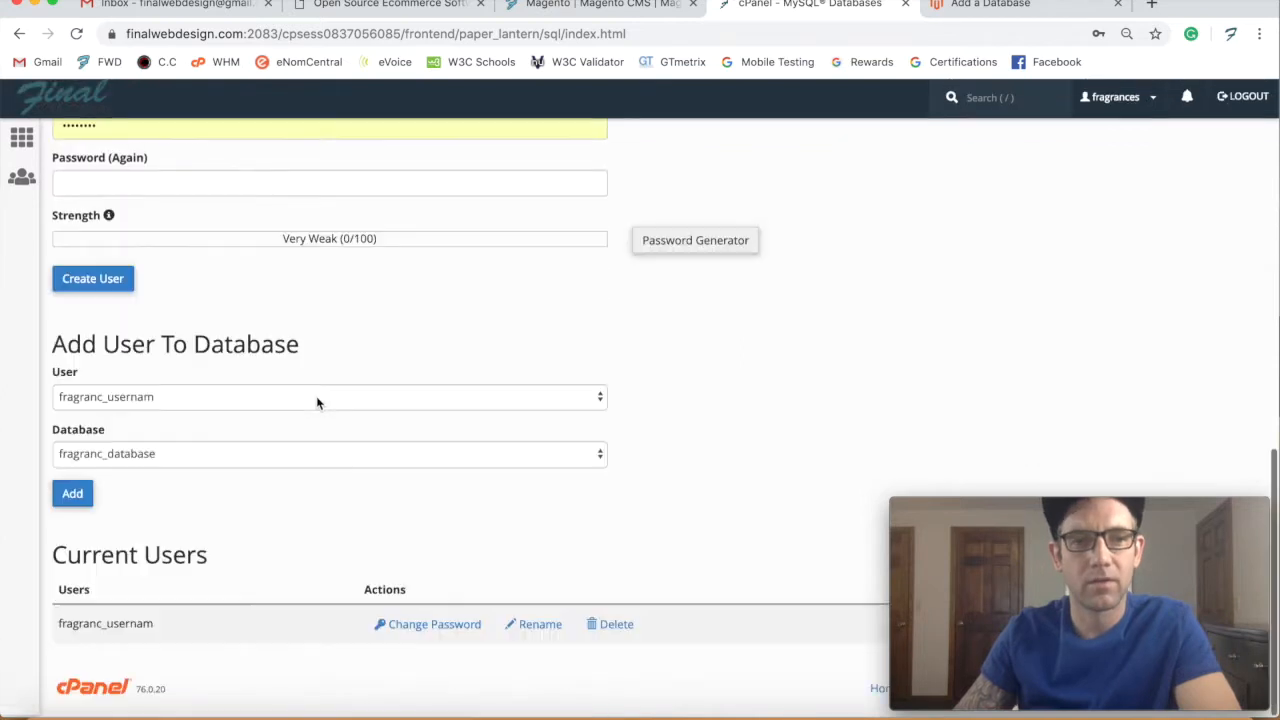
left_click(73, 497)
left_click(73, 490)
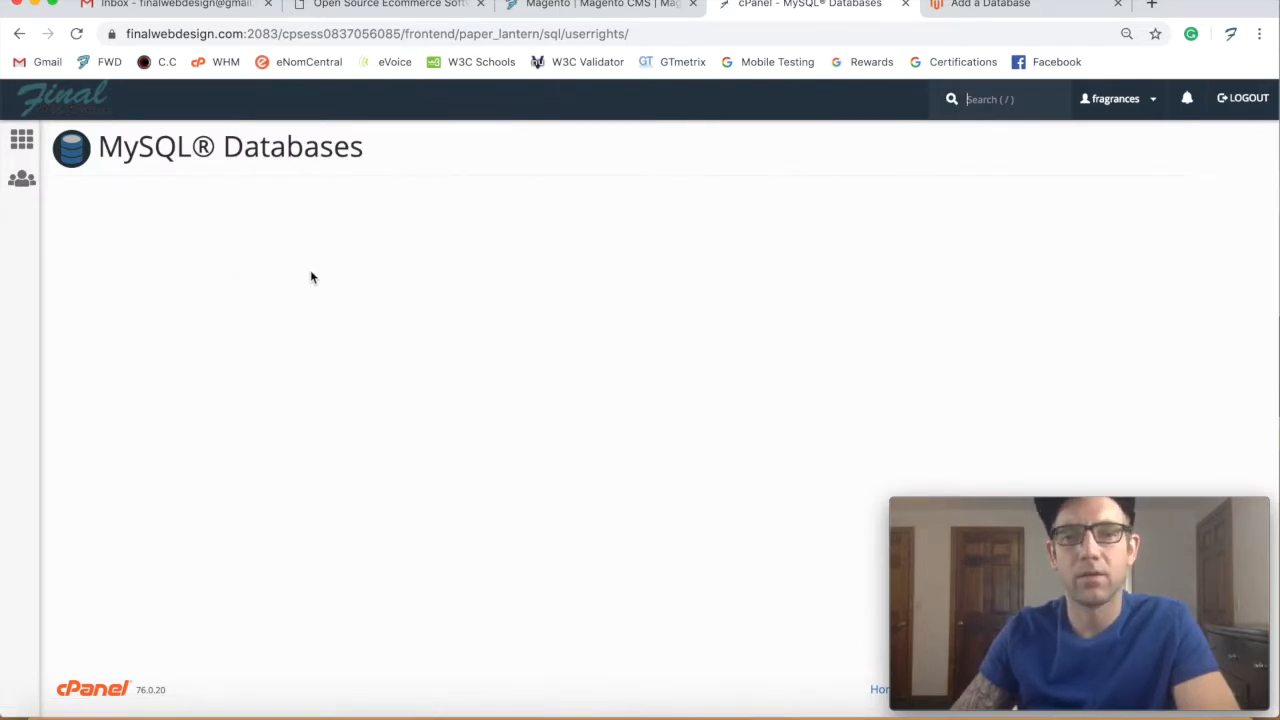
left_click(62, 292)
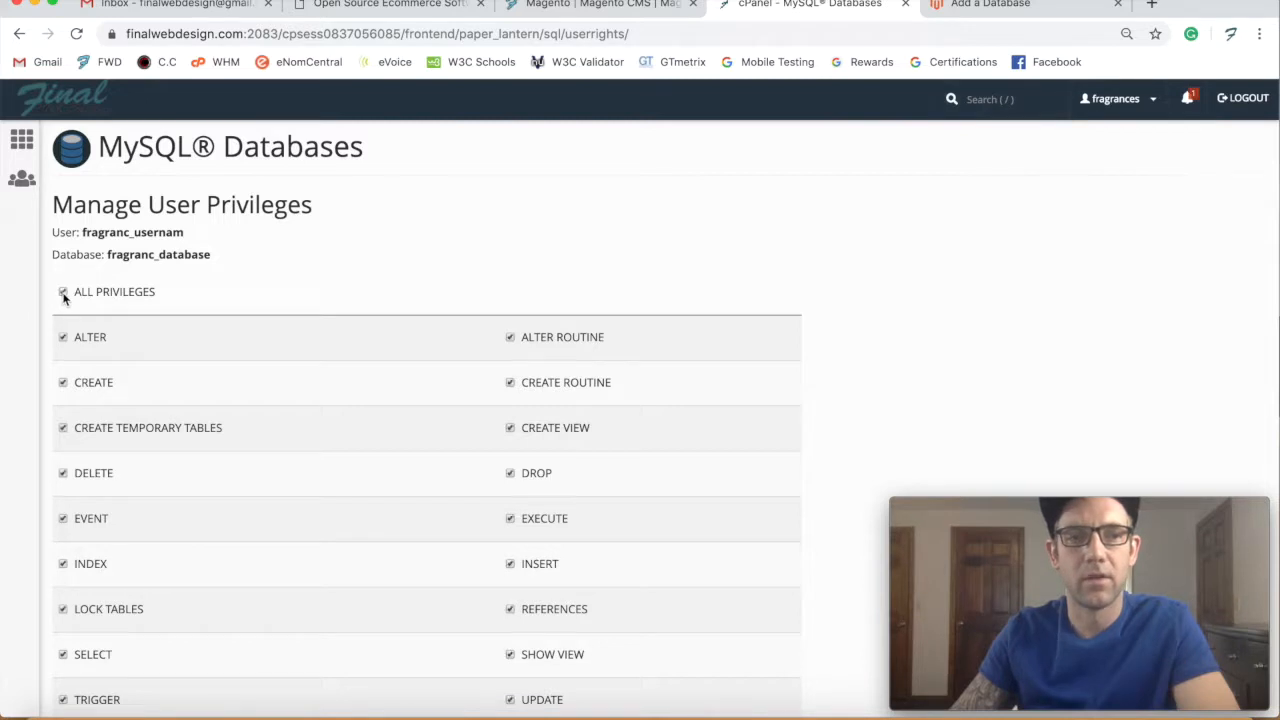
scroll(130, 340, "down", 3)
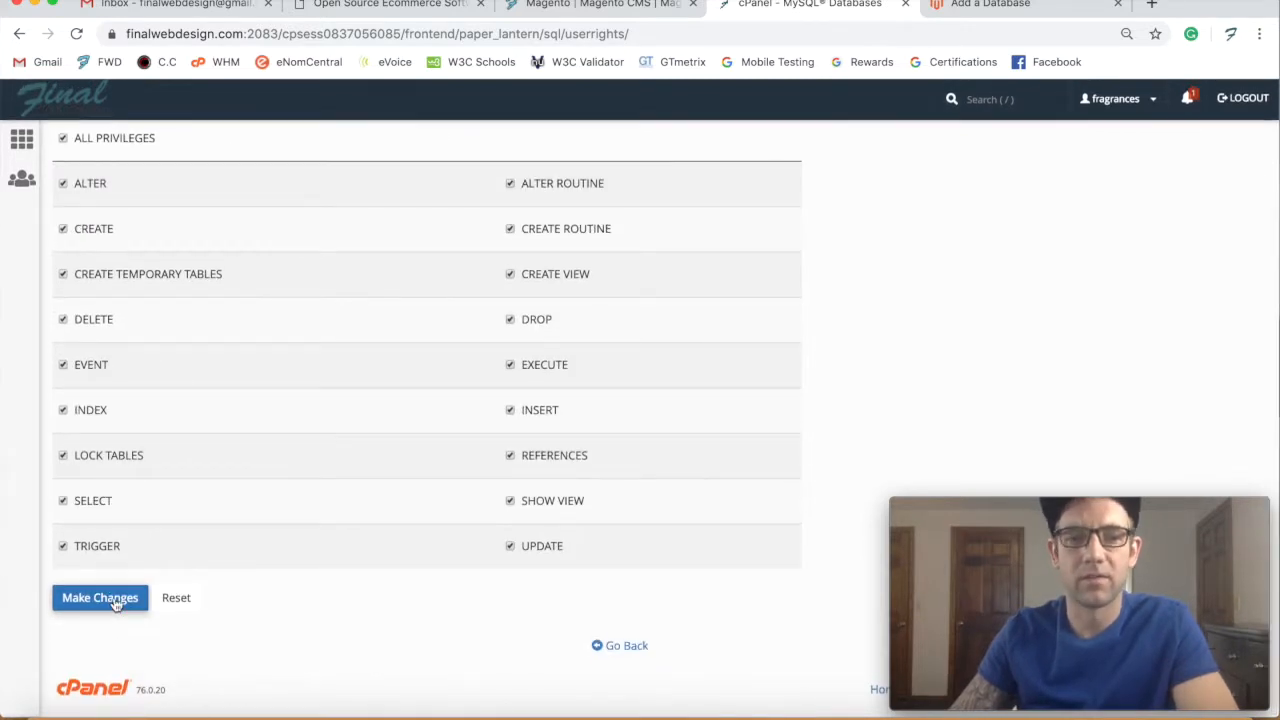
left_click(114, 597)
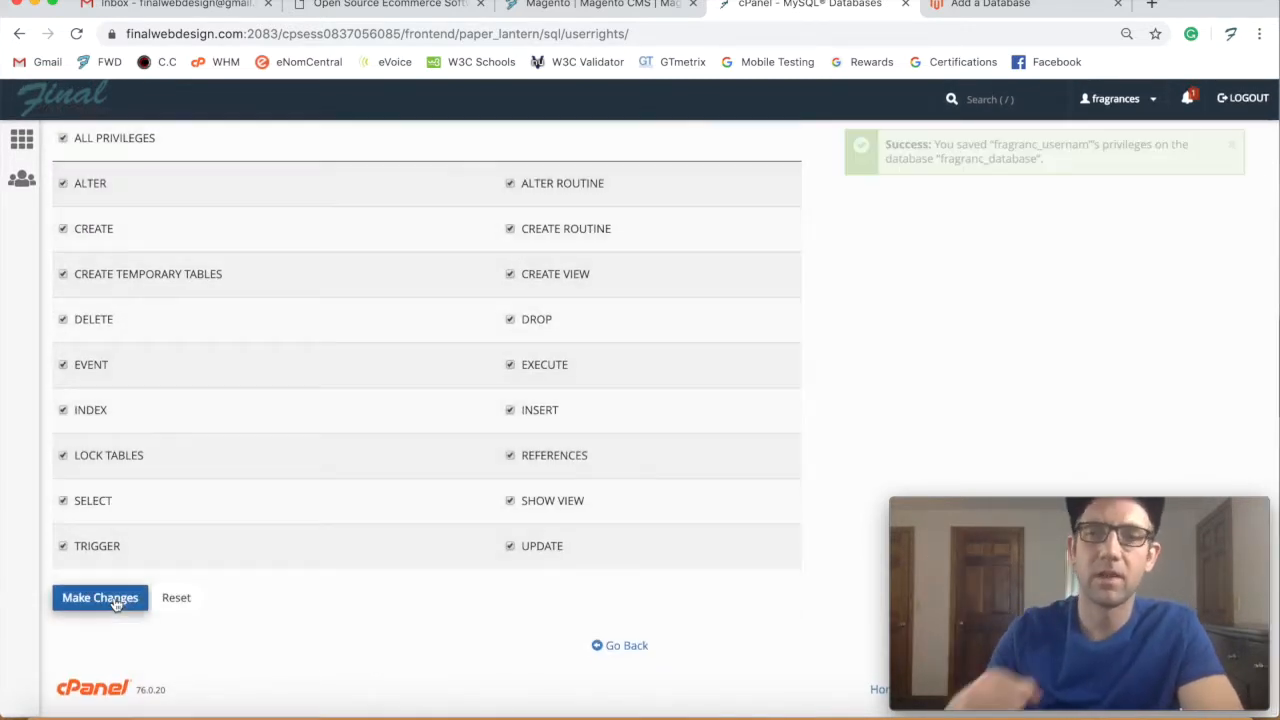
left_click(638, 648)
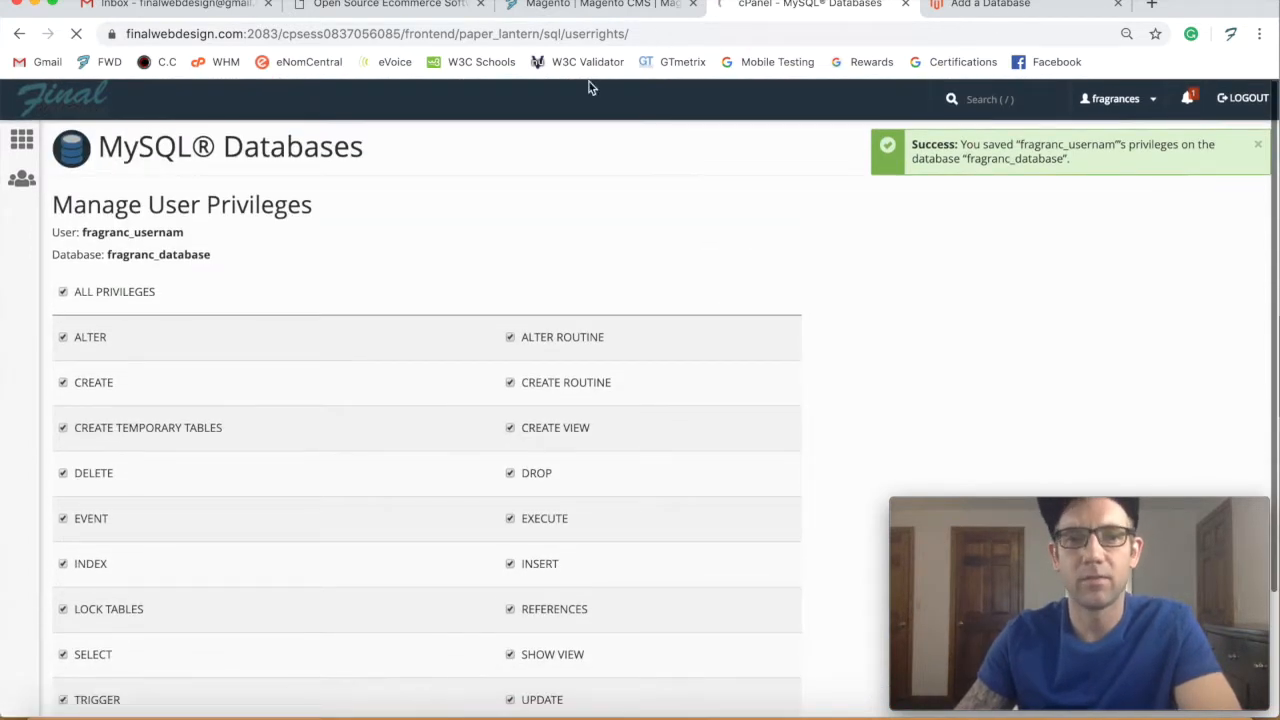
key("ctrl+Tab")
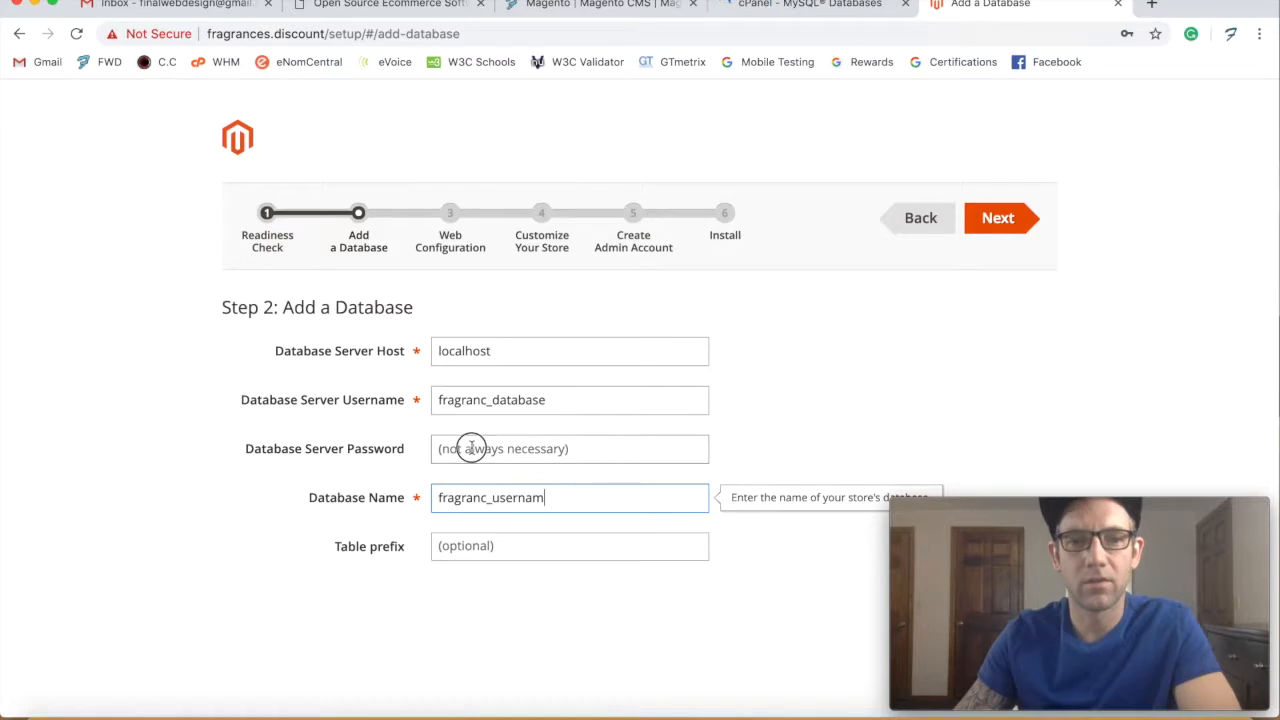
- Enter the Database Server Password and submit the database settings
left_click(471, 448)
type("****")
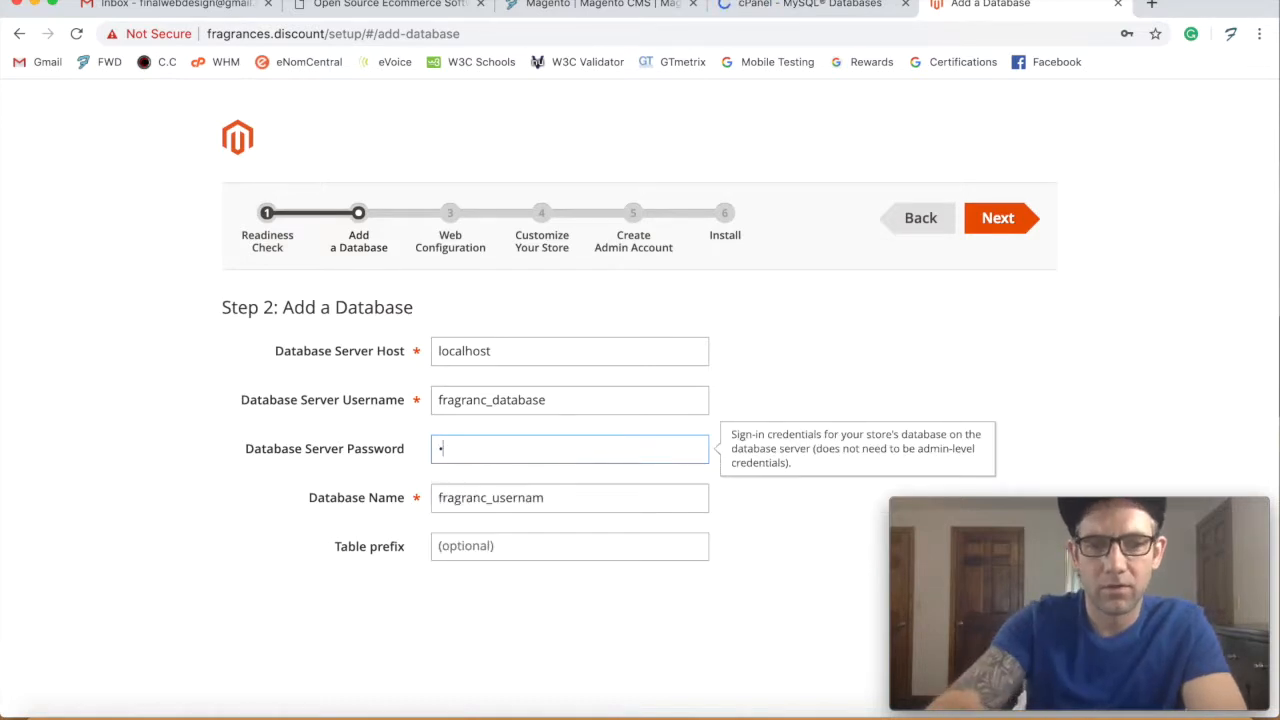
type("****")
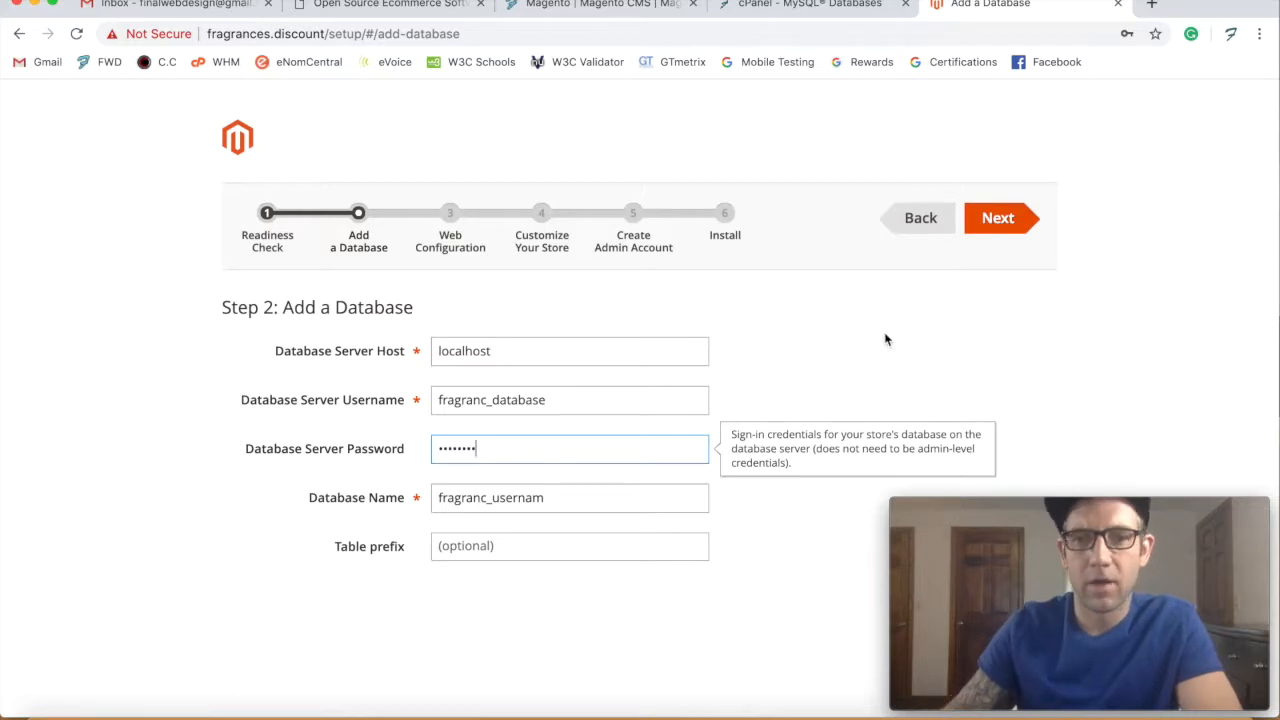
left_click(998, 228)
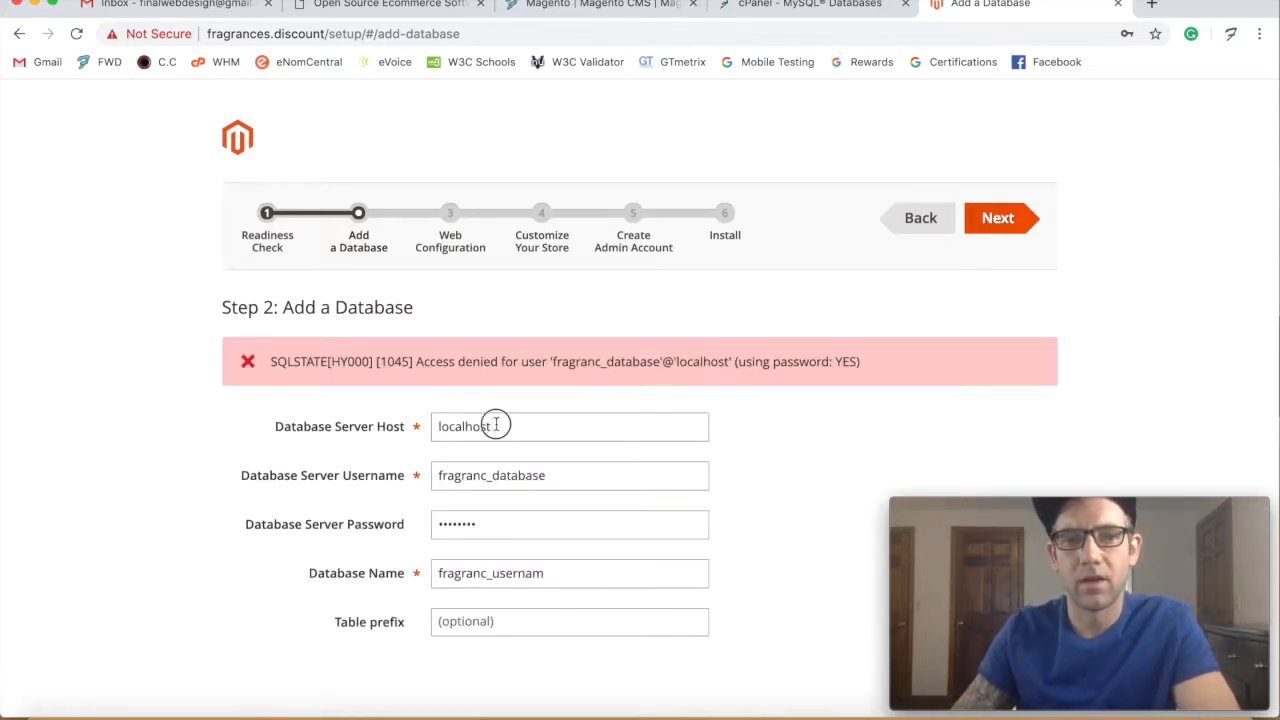
- Select the database host value and check cPanel's MySQL Databases and Home pages before returning
left_click_drag(497, 424, 402, 427)
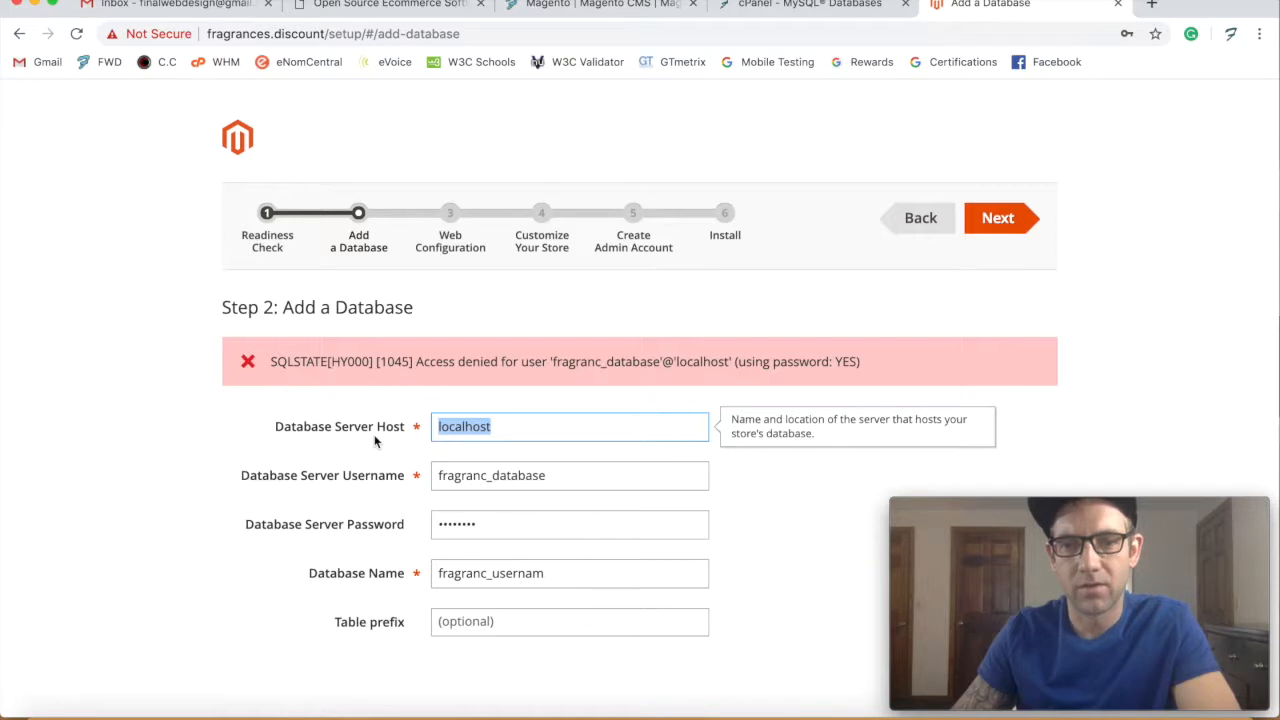
left_click(835, 10)
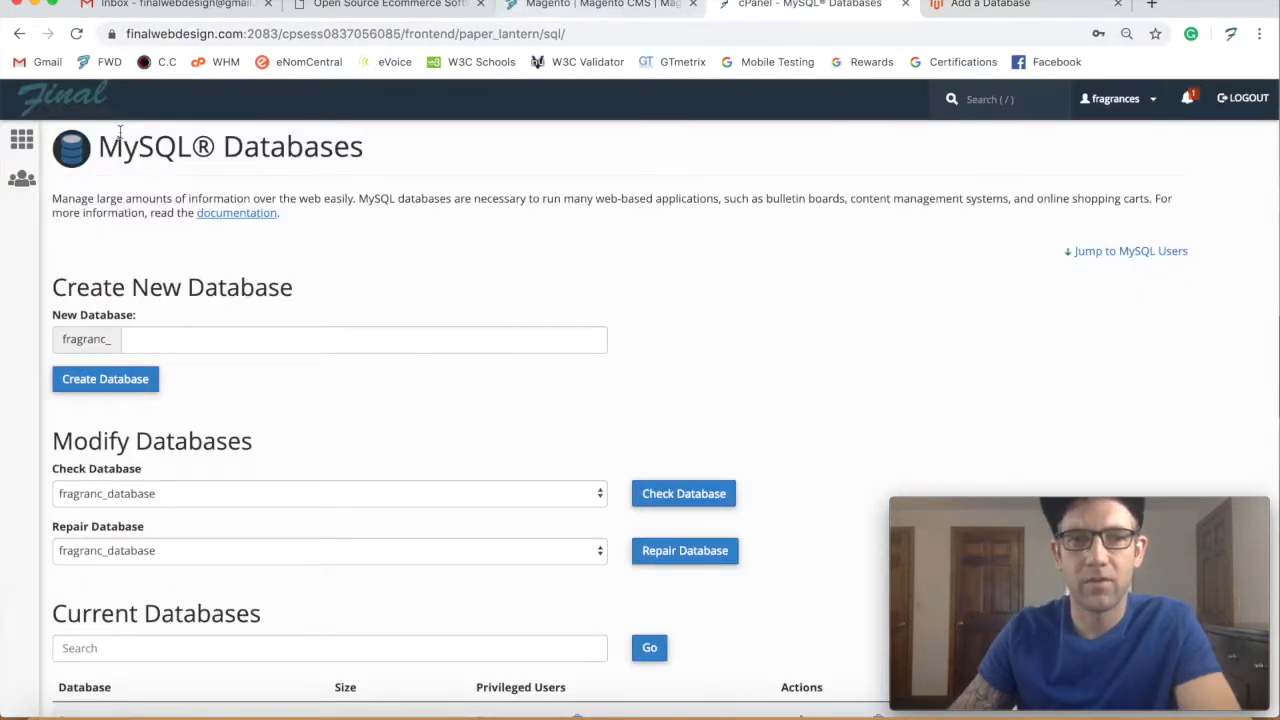
left_click(21, 138)
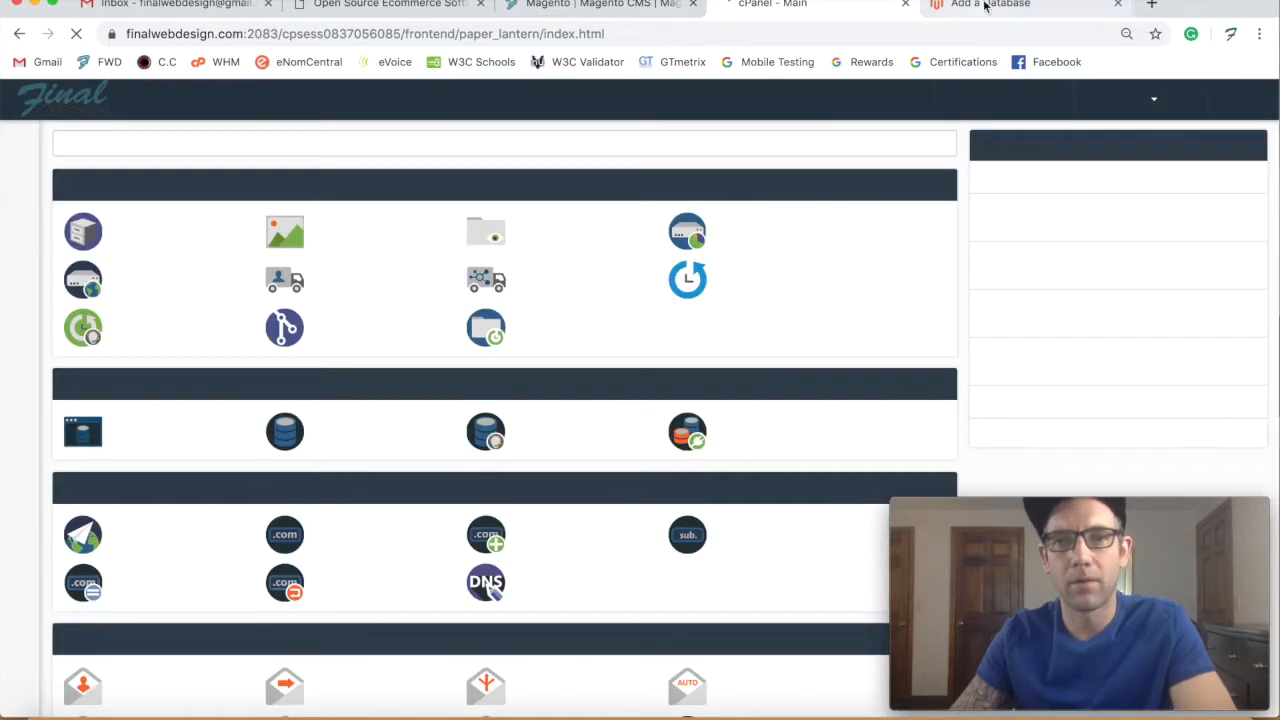
left_click(985, 10)
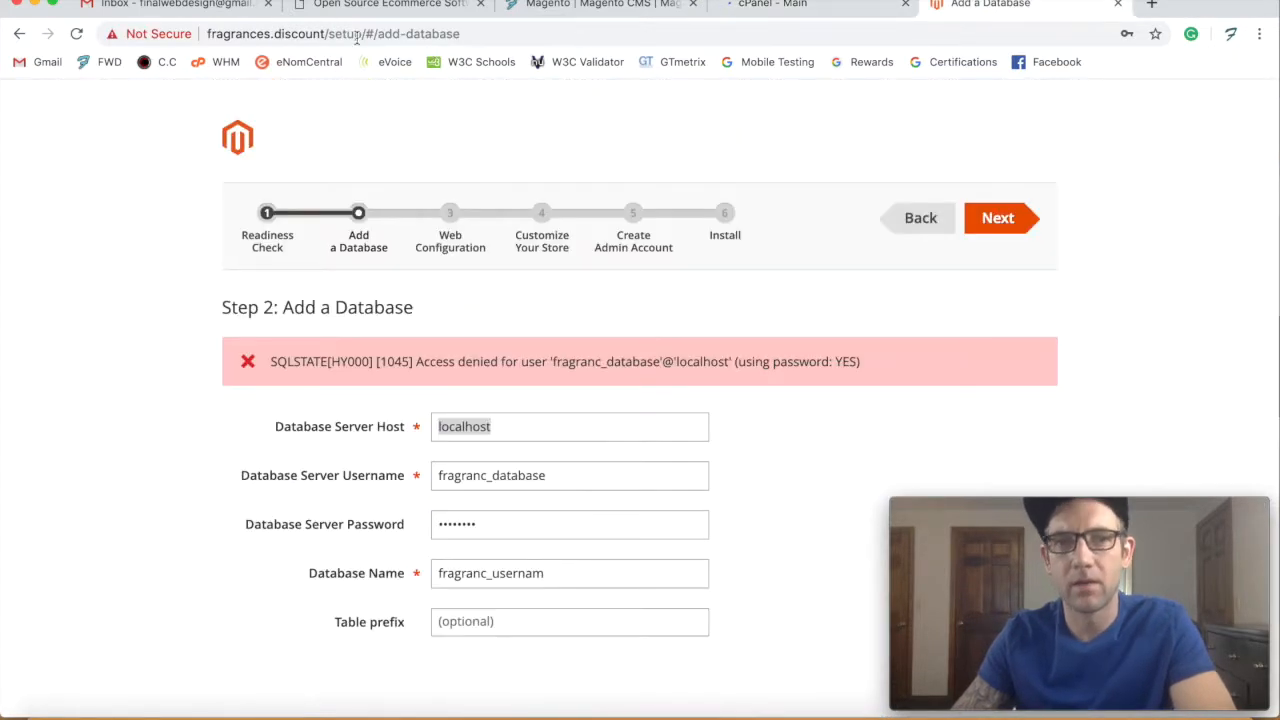
left_click_drag(324, 33, 189, 33)
key("ctrl+c")
double_click(513, 428)
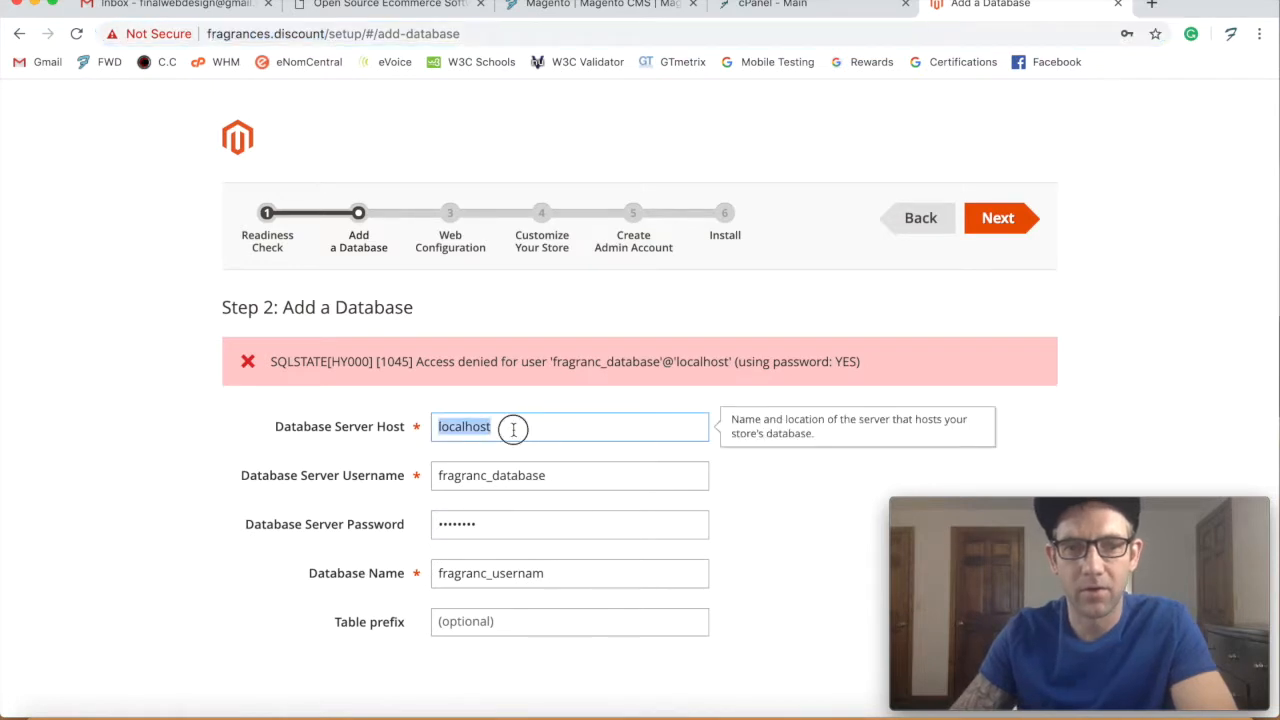
key("ctrl+v")
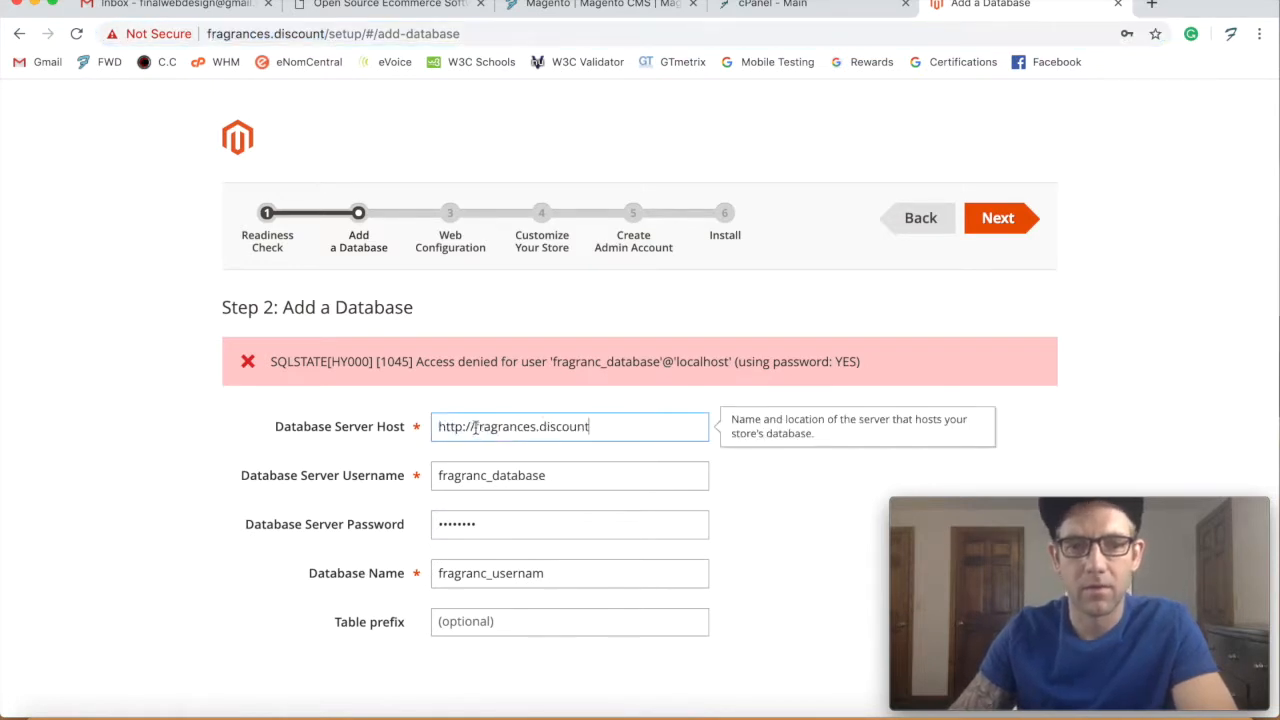
left_click_drag(474, 427, 400, 422)
key("BackSpace")
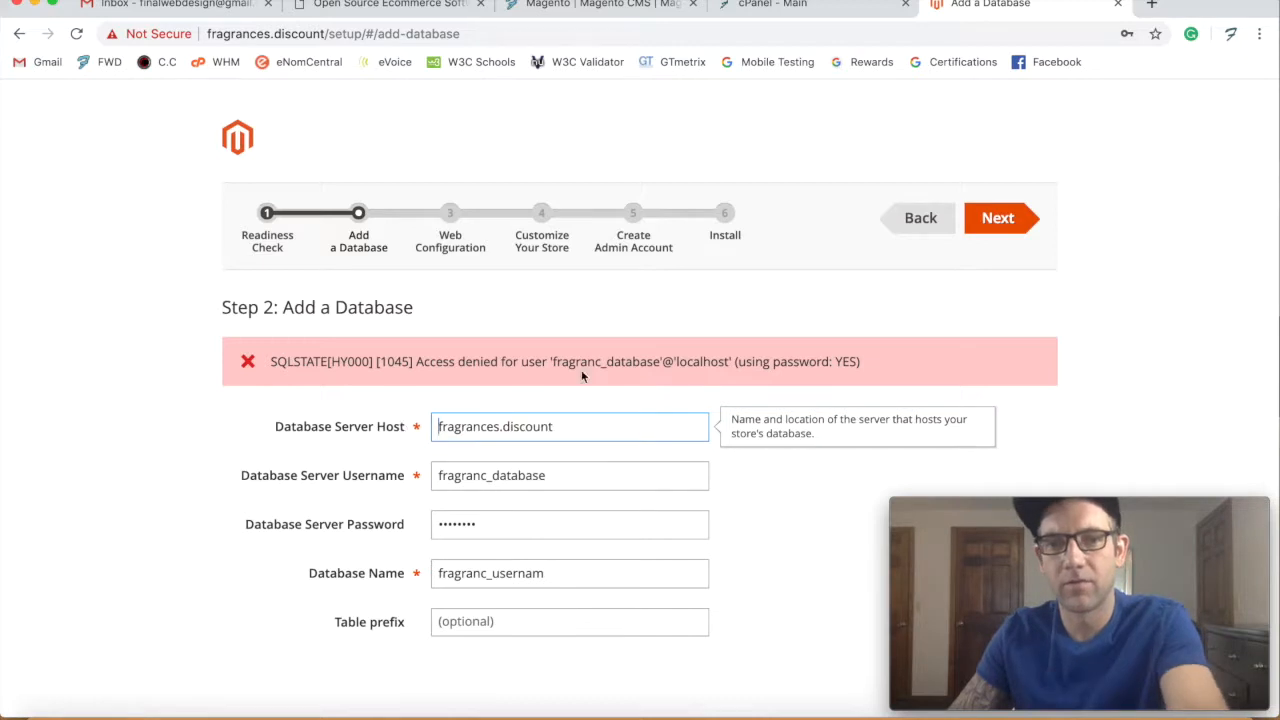
scroll(579, 401, "down", 1)
left_click(1004, 217)
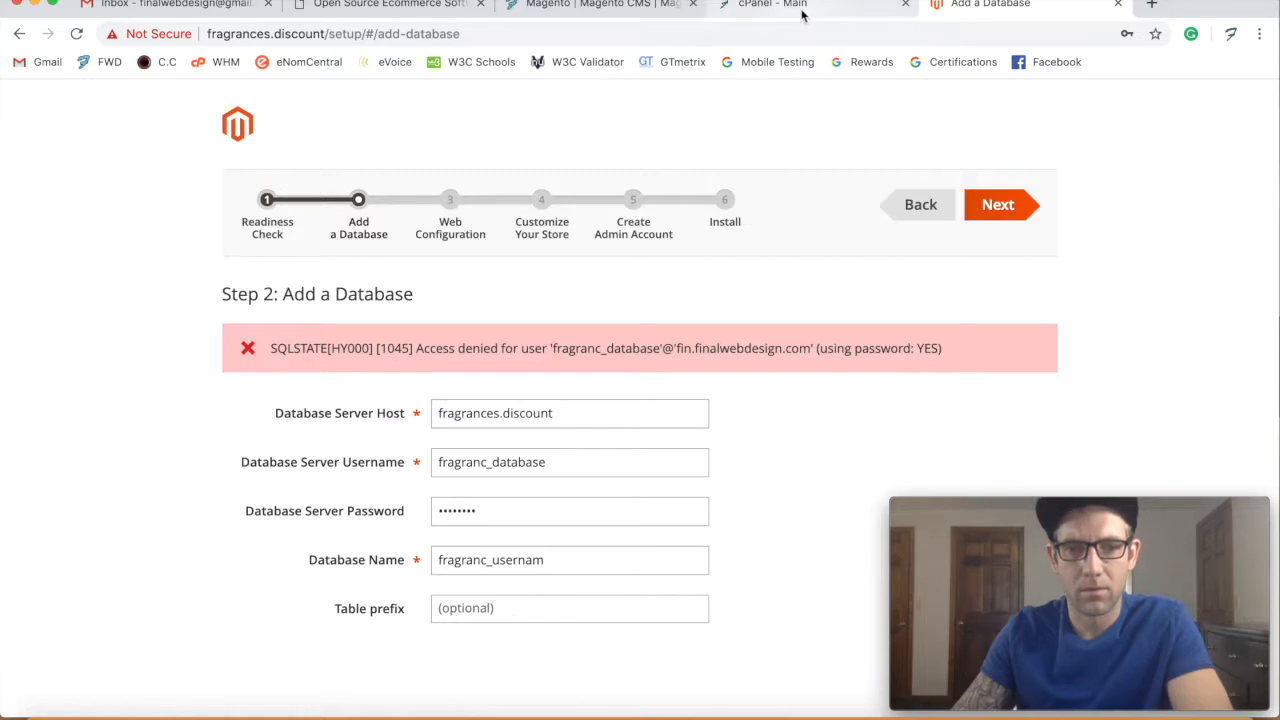
- Set the Database Server Host back to localhost
left_click(491, 460)
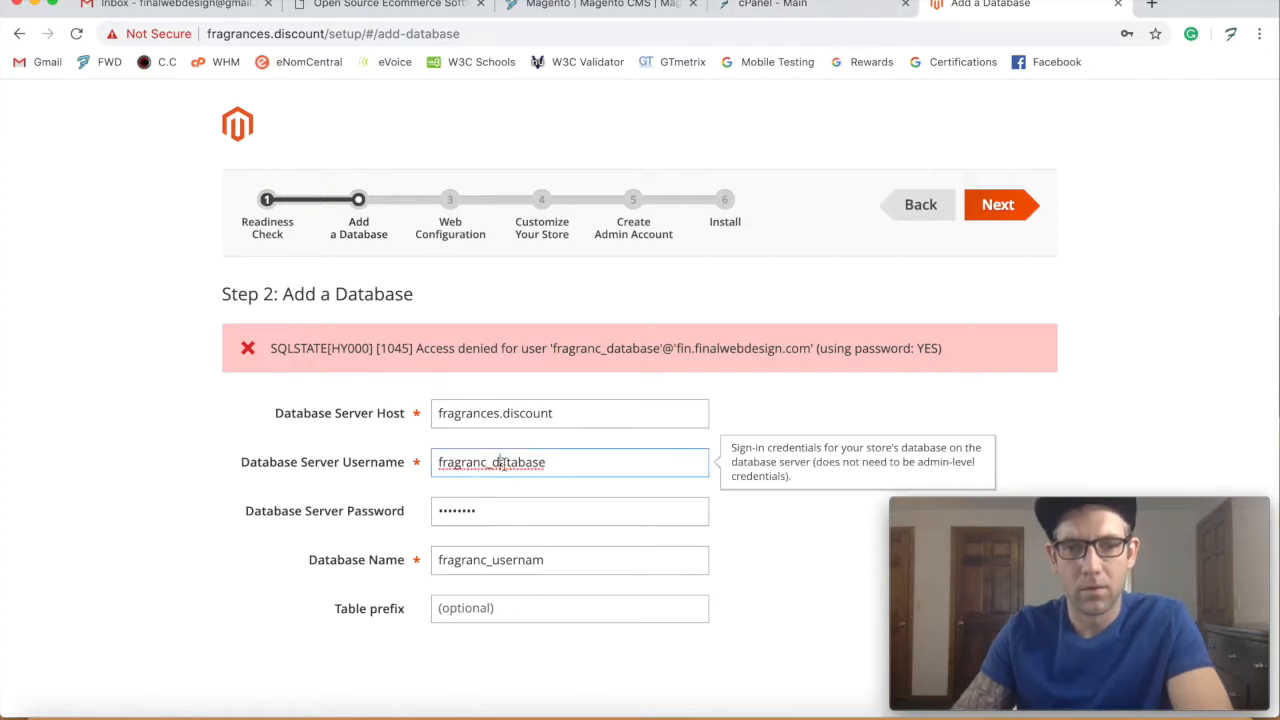
double_click(533, 413)
key("super+a")
type("lo")
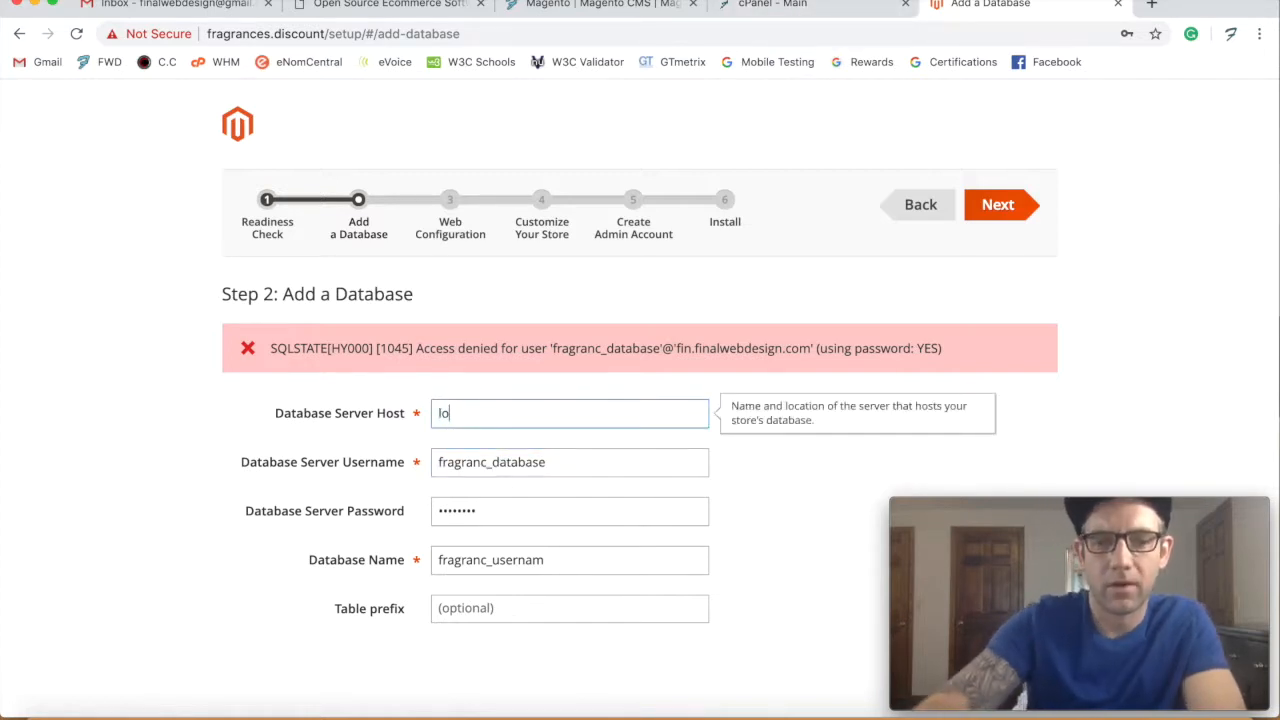
type("calhost")
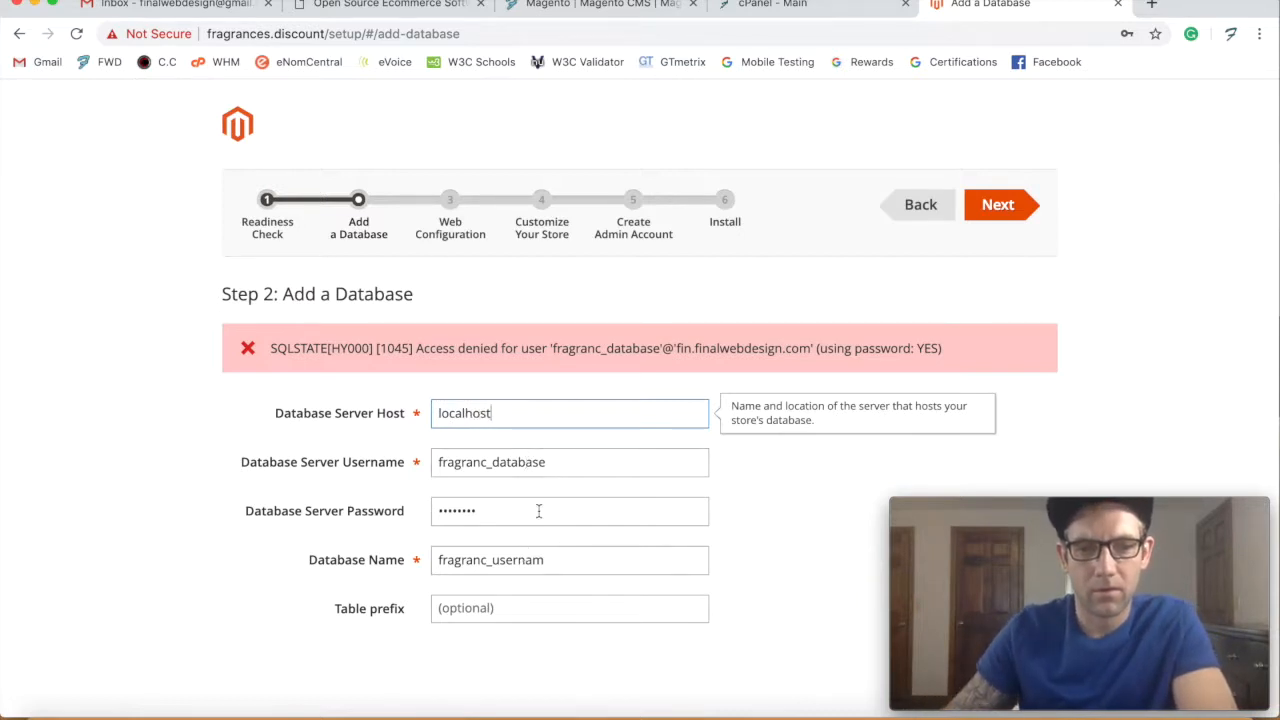
- Make the database name fragranc_database and the username fragranc_usernam, then reach Web Configuration
double_click(526, 466)
key("super+c")
left_click(277, 603)
double_click(514, 560)
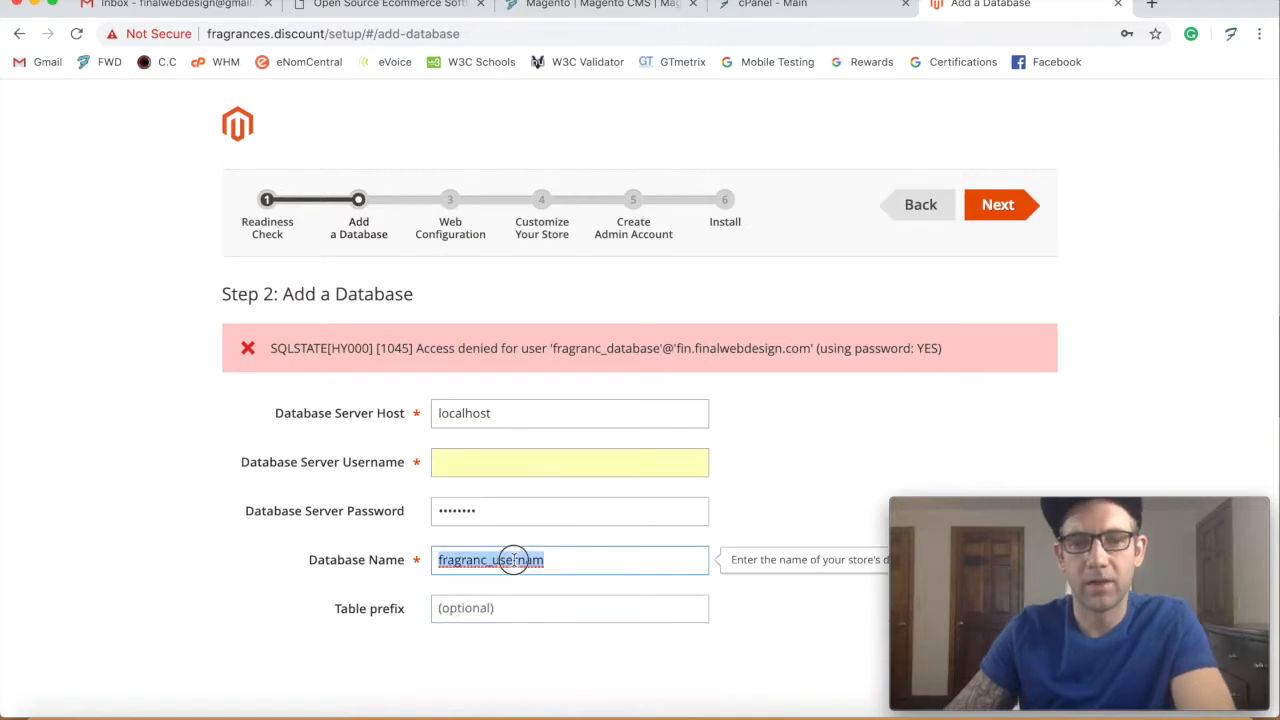
key("super+v")
left_click(490, 464)
key("super+v")
double_click(538, 462)
left_click_drag(560, 462, 493, 462)
type("usernam")
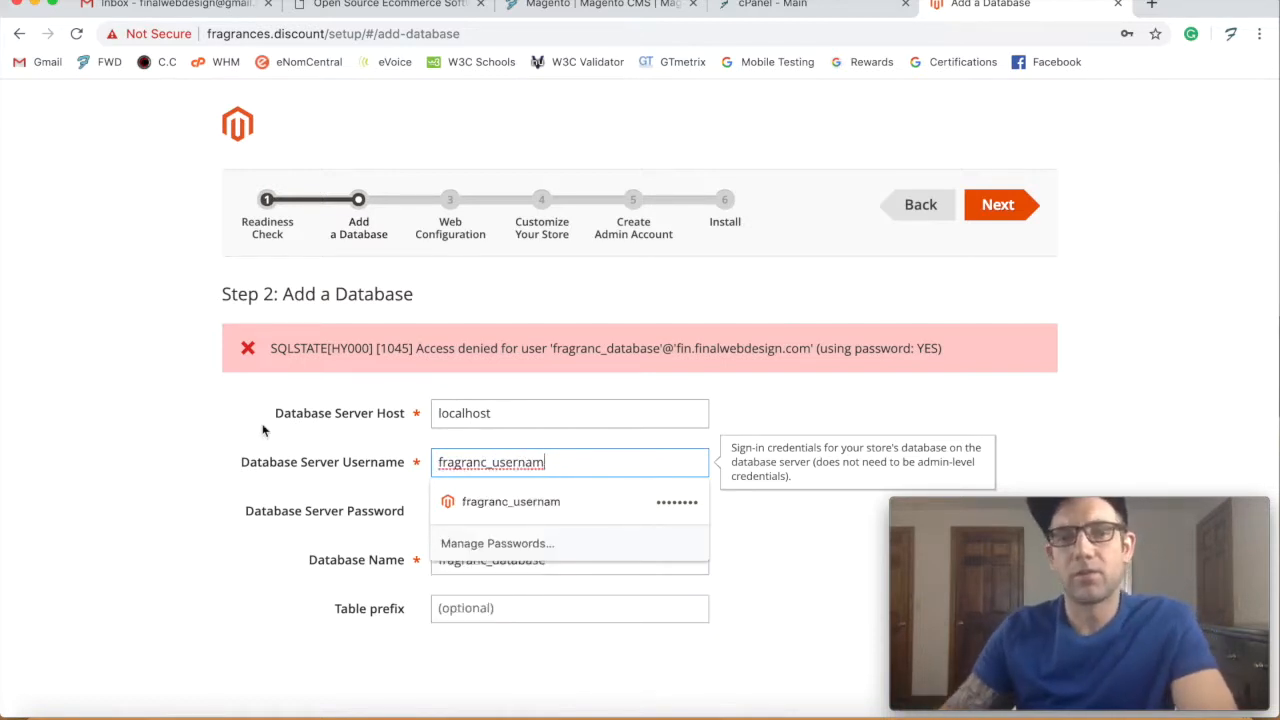
key("shift+Tab")
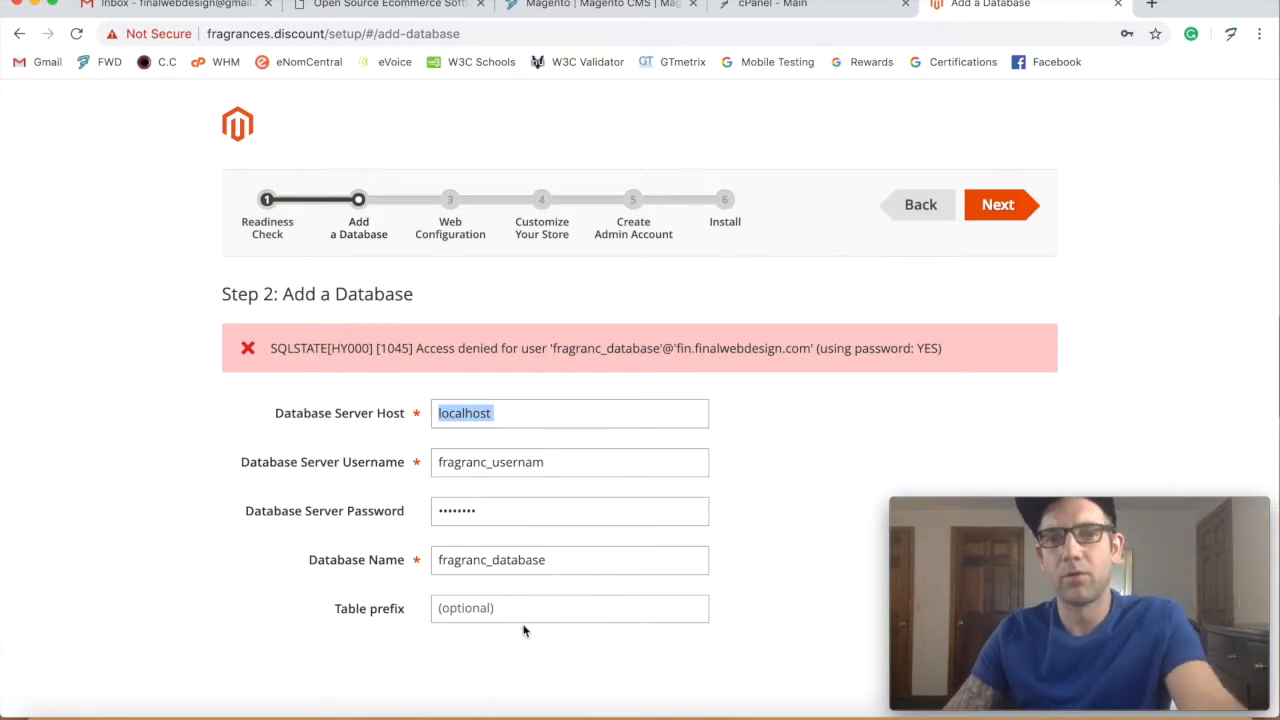
left_click(1000, 205)
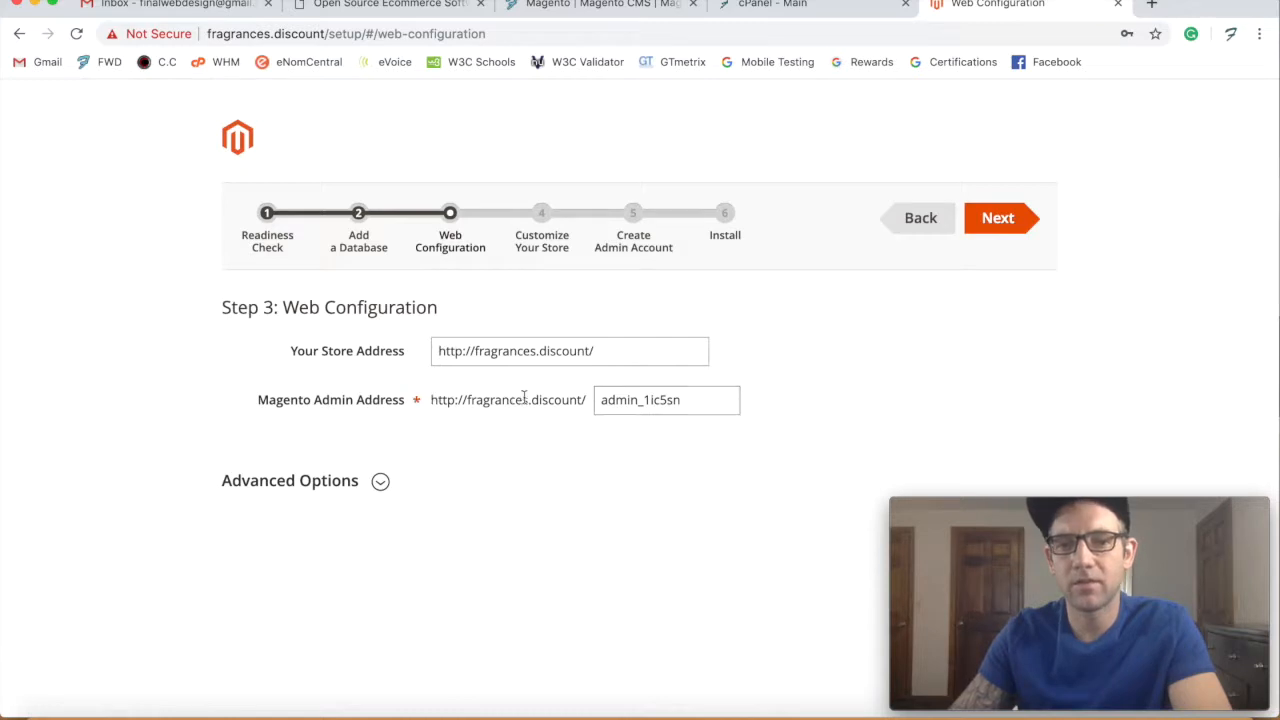
- Shorten the Magento Admin Address to 'admin' and continue
left_click_drag(632, 400, 708, 403)
key("BackSpace")
type("n")
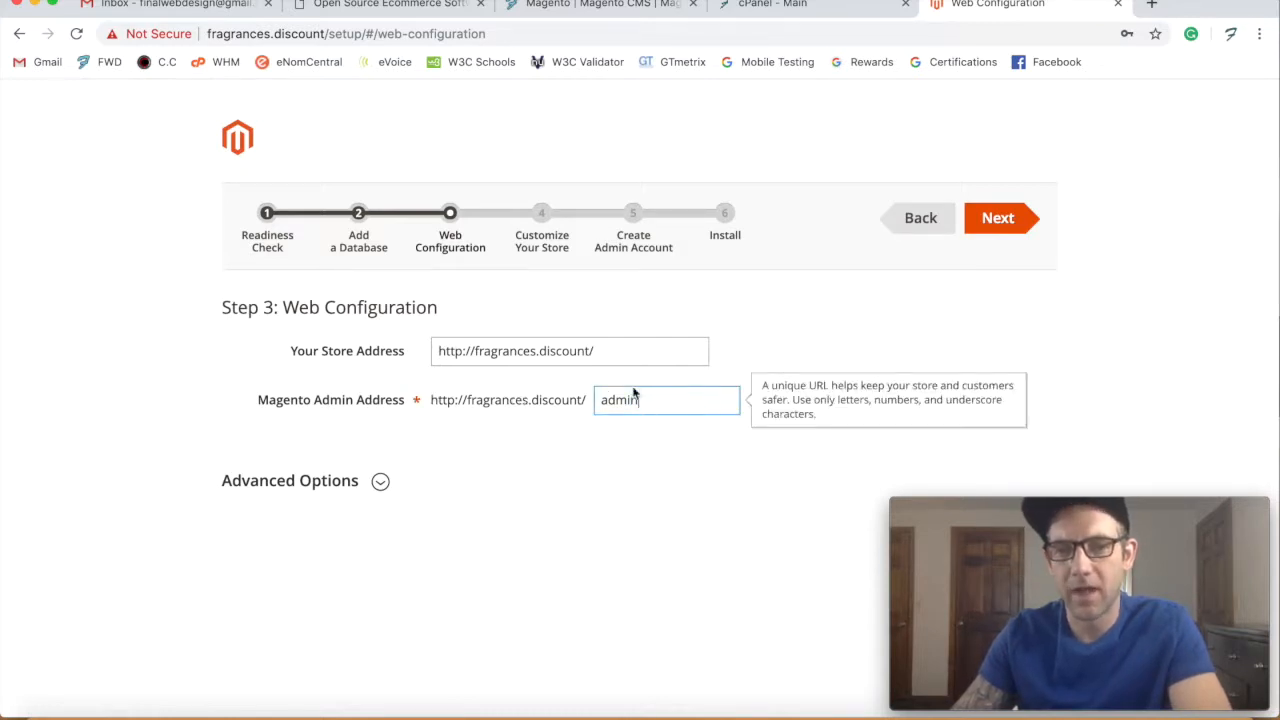
left_click(1006, 222)
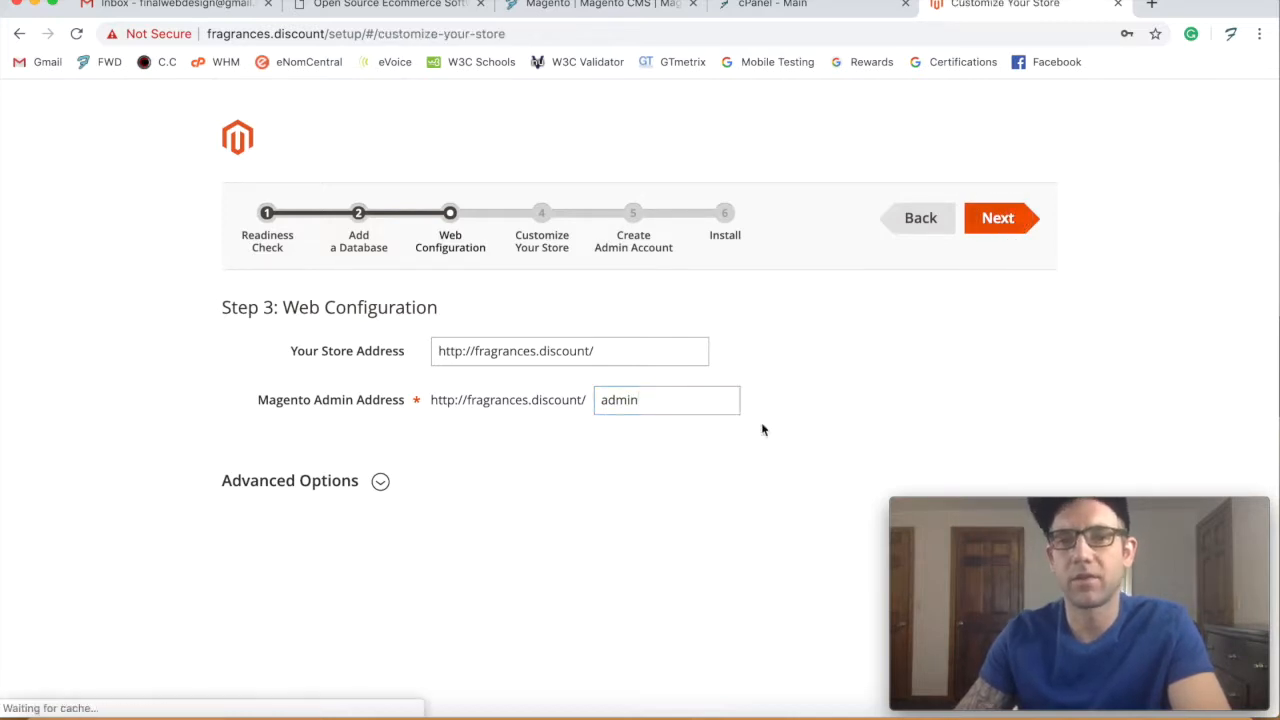
- Choose Eastern Standard Time (America/Toronto) as the store's default time zone
left_click(551, 350)
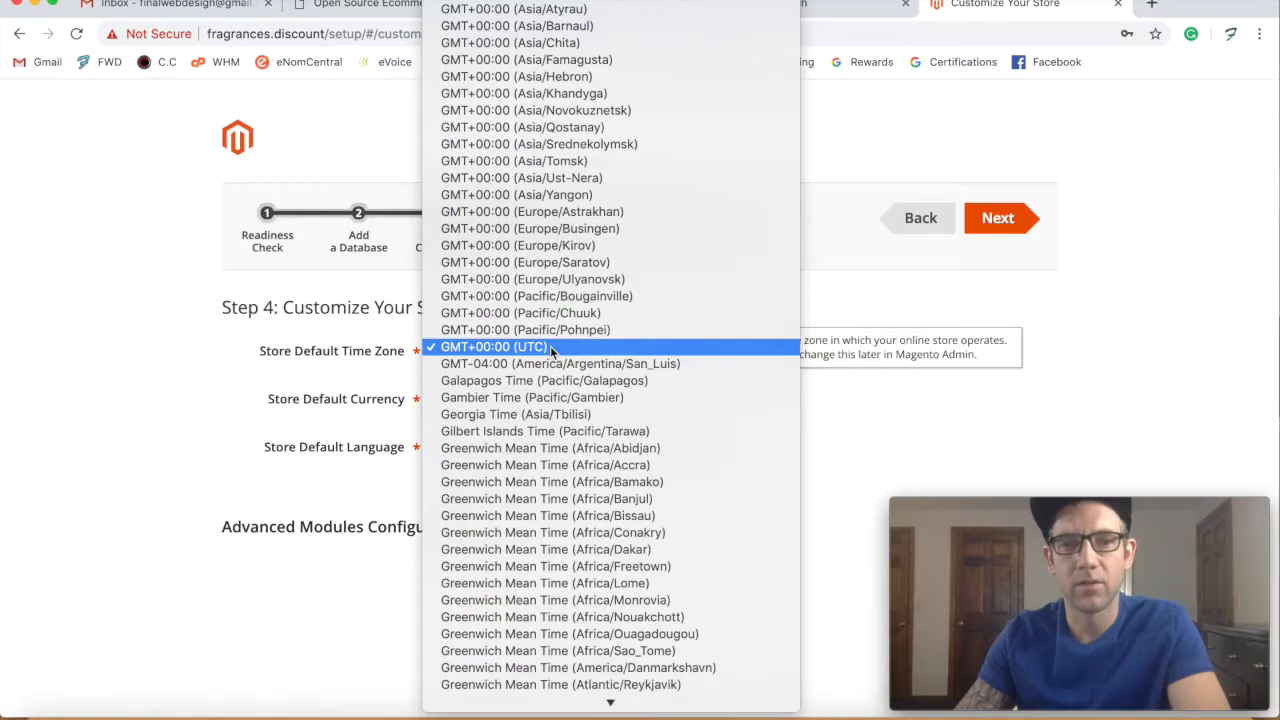
type("chi")
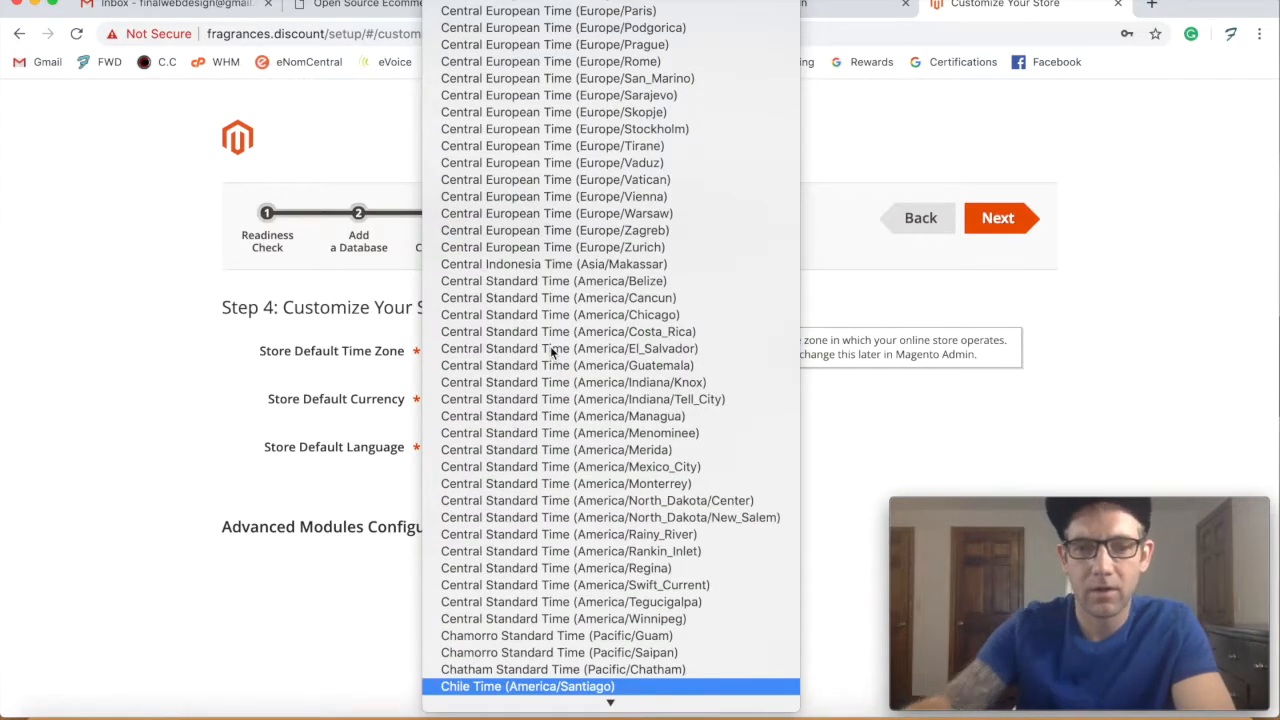
scroll(555, 455, "down", 3)
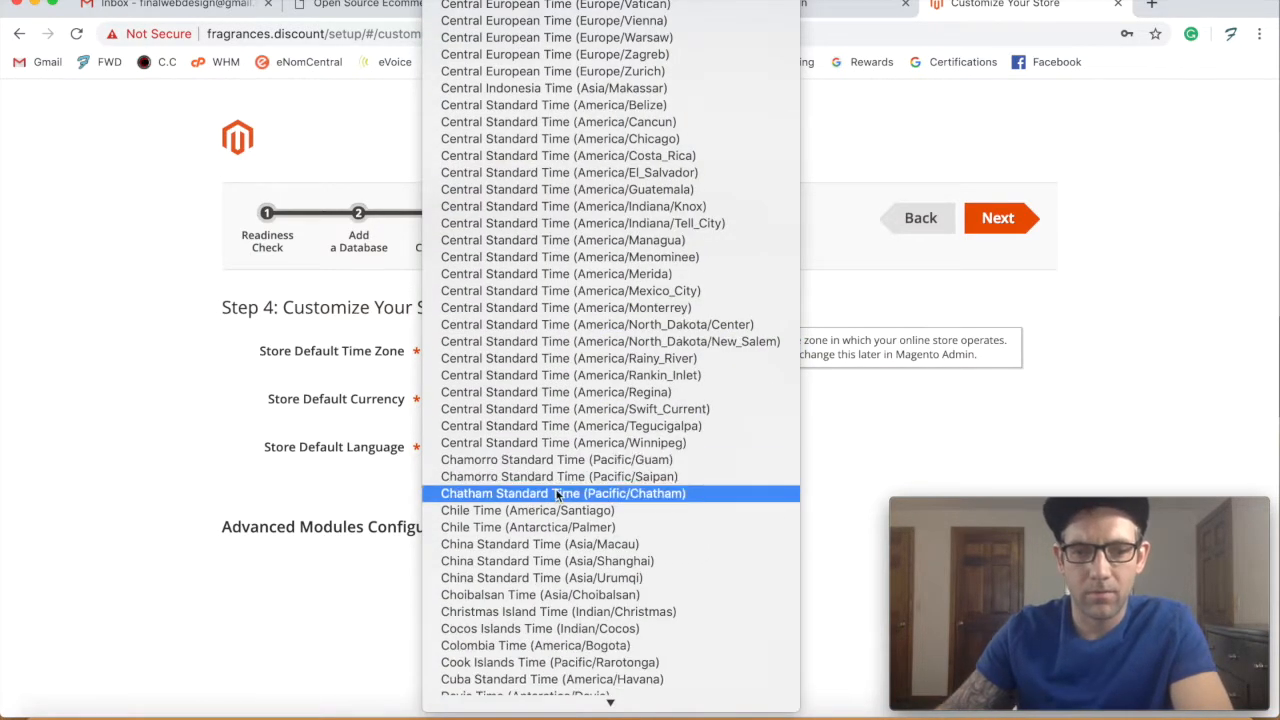
scroll(557, 496, "up", 10)
scroll(557, 496, "down", 9)
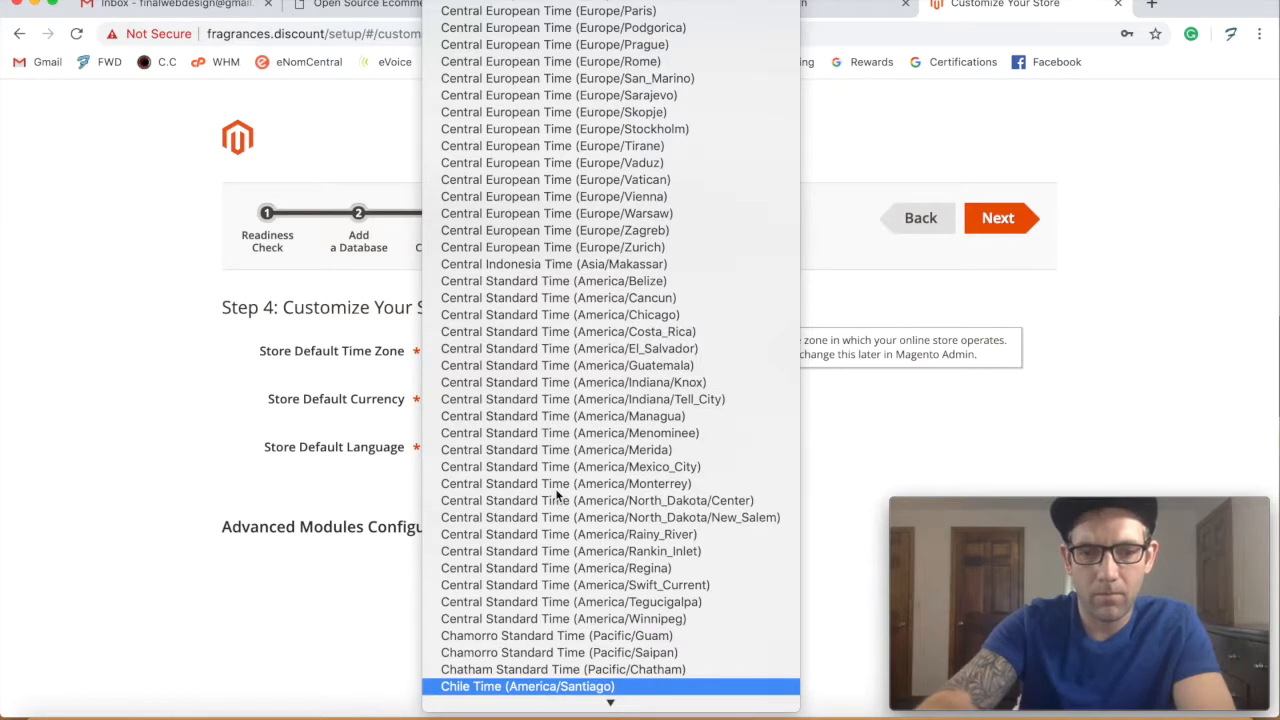
scroll(606, 466, "up", 3)
scroll(598, 477, "up", 3)
scroll(598, 477, "down", 20)
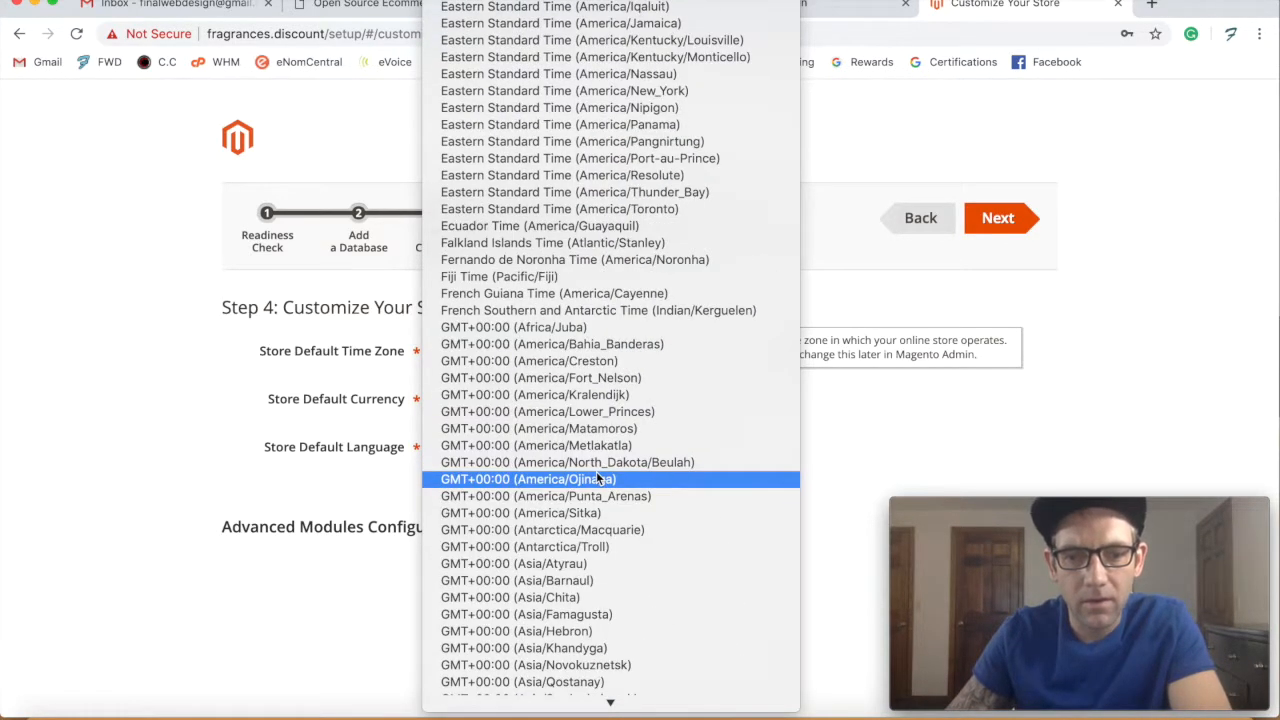
scroll(598, 478, "down", 10)
type("mo")
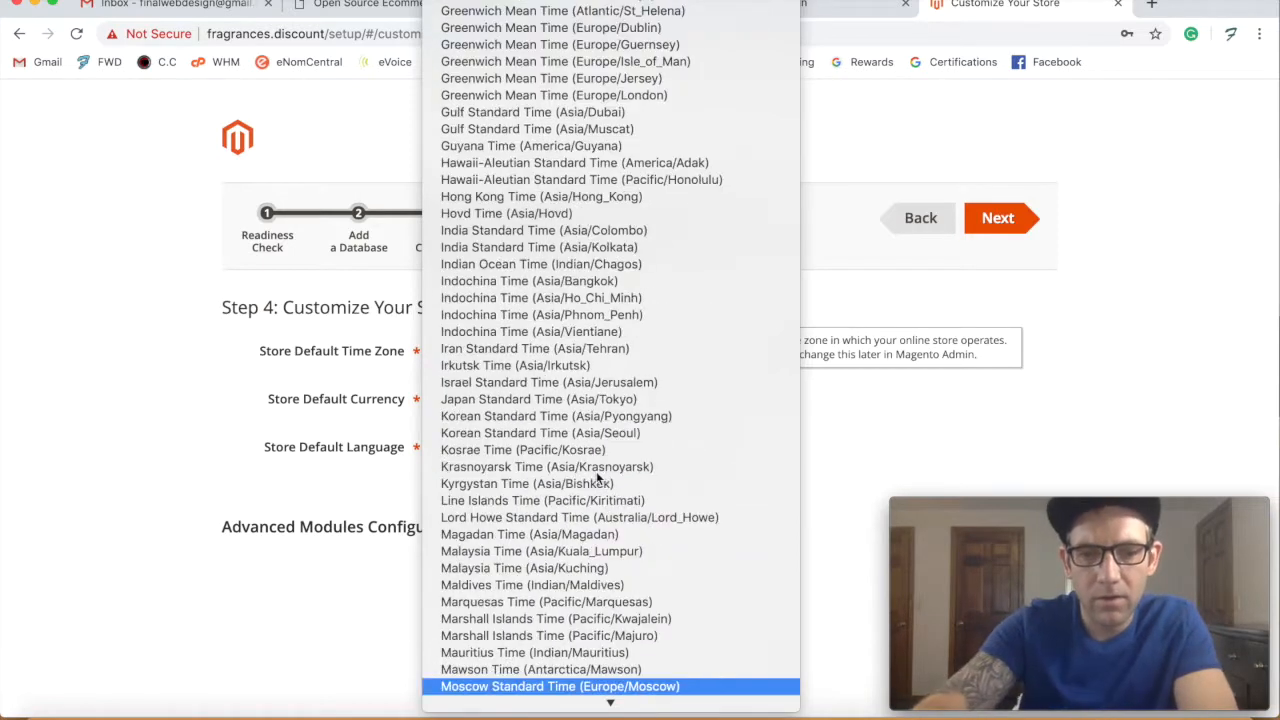
scroll(590, 495, "up", 10)
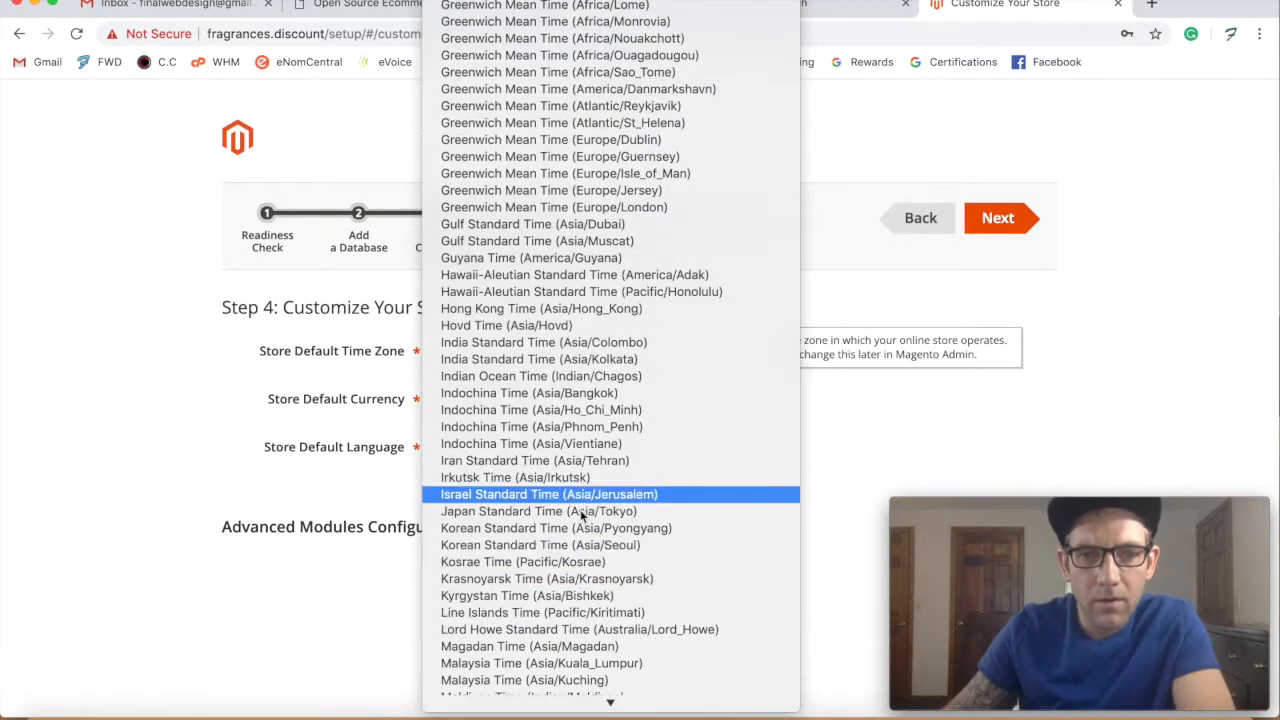
scroll(584, 520, "up", 20)
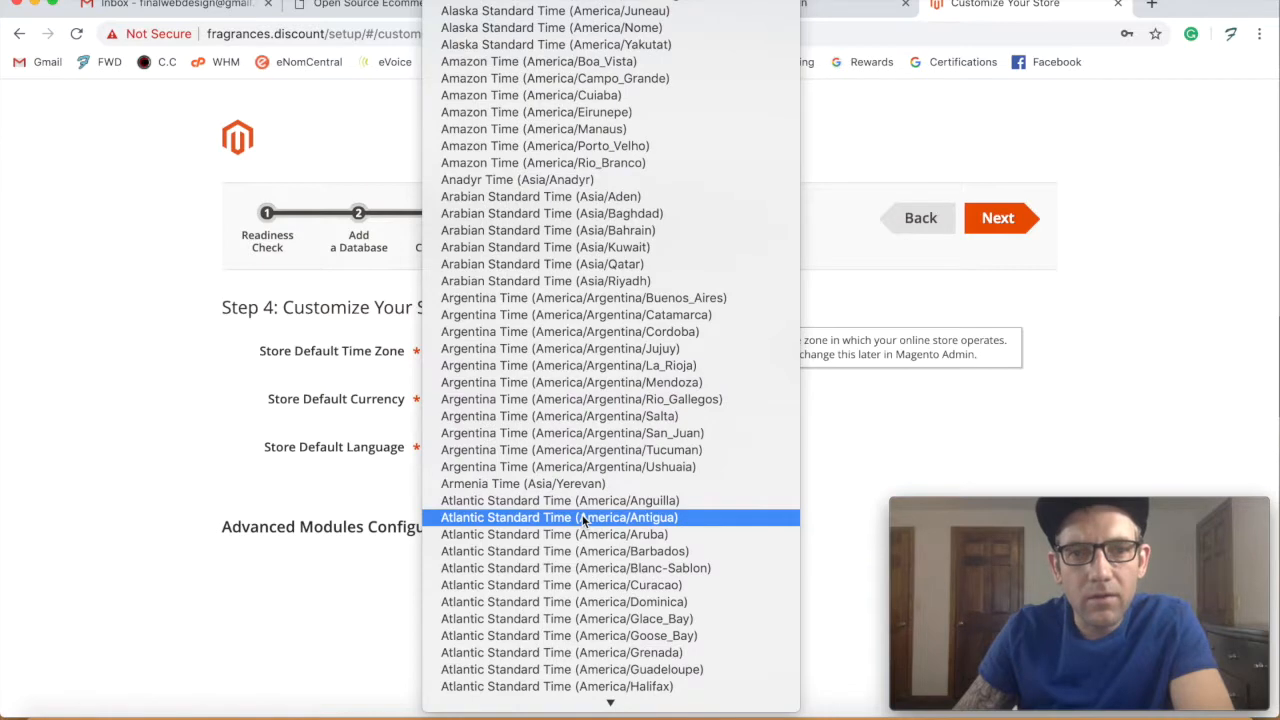
scroll(584, 520, "down", 12)
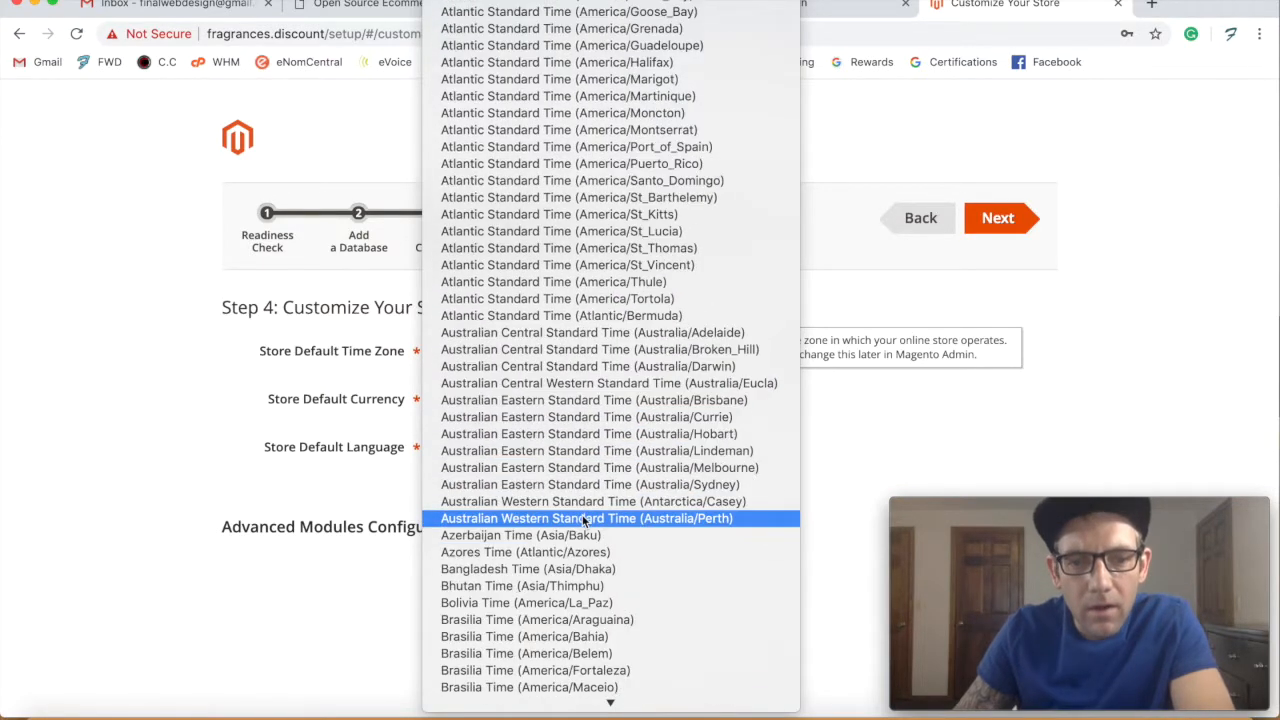
scroll(584, 520, "down", 20)
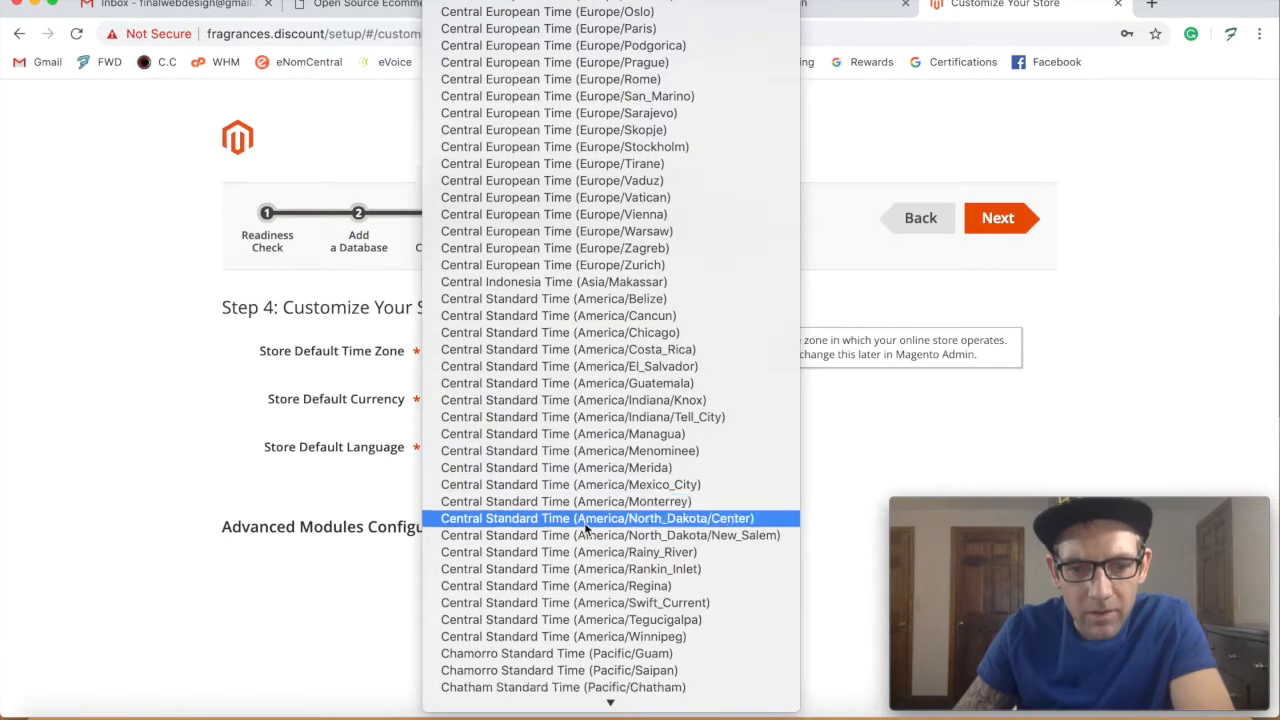
scroll(585, 525, "down", 20)
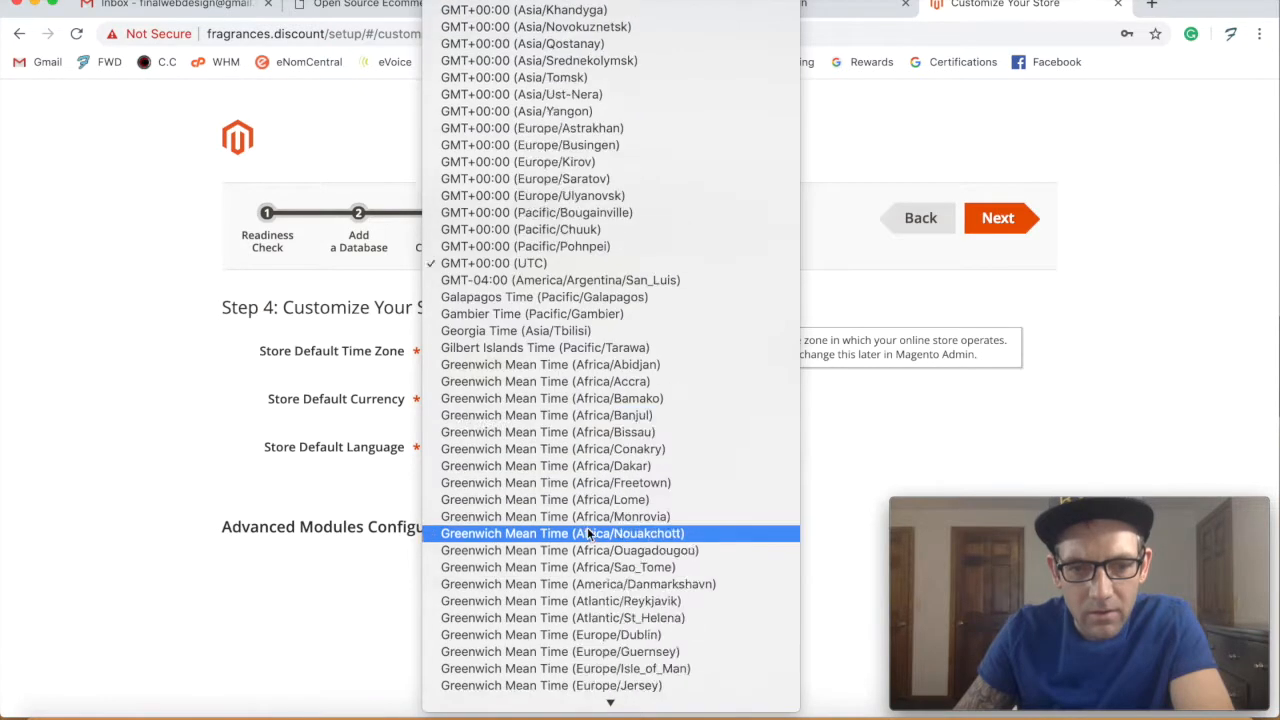
scroll(588, 533, "up", 20)
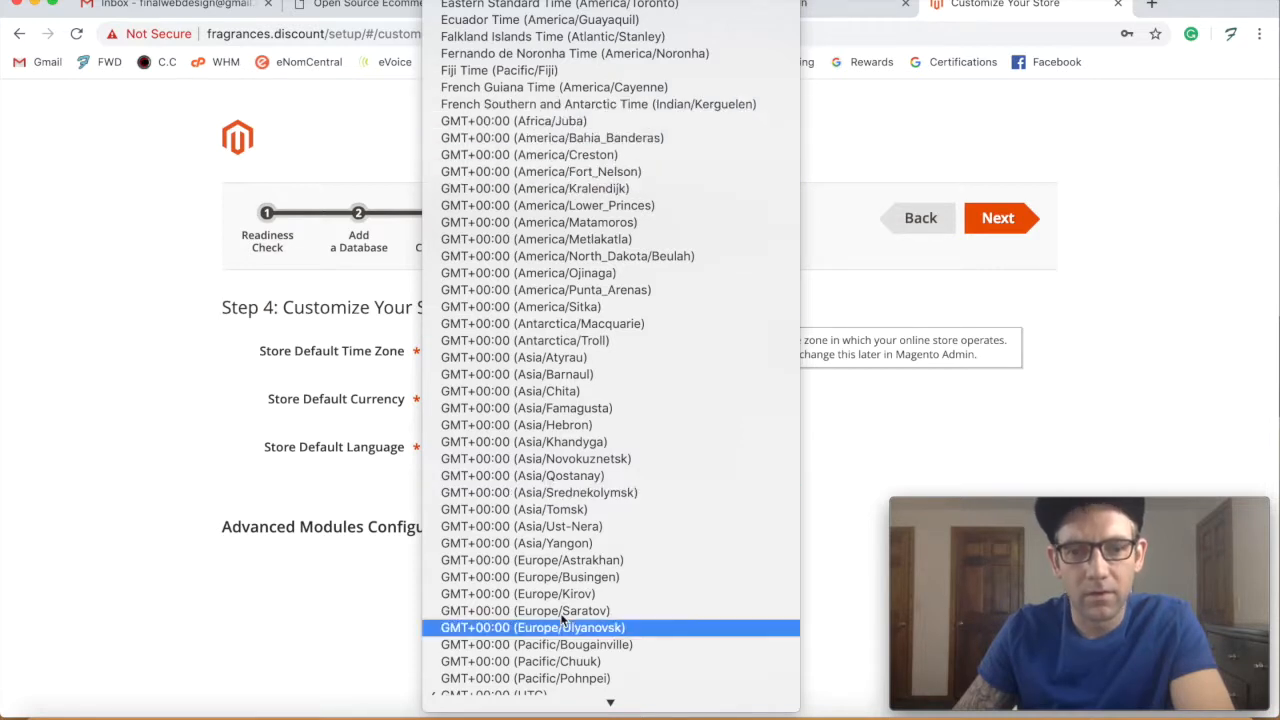
left_click(600, 6)
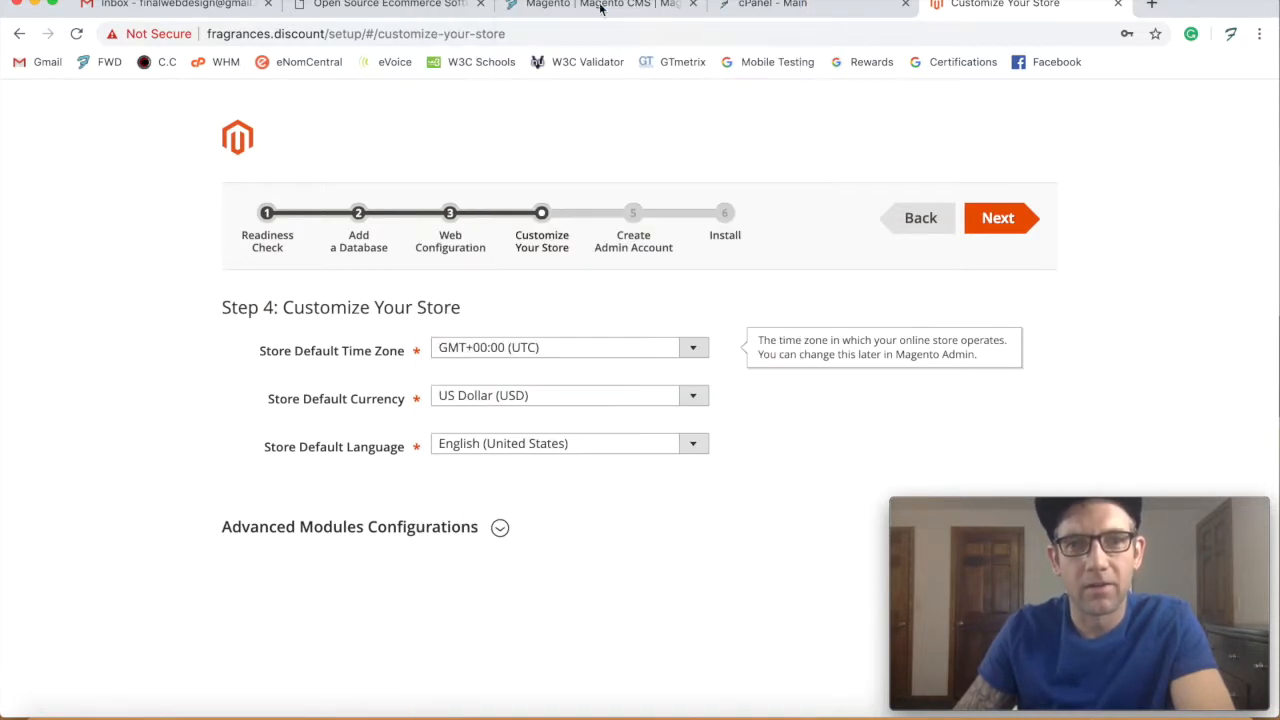
left_click(206, 452)
- Keep US Dollar (USD) as the store currency and advance to Create Admin Account
left_click(522, 396)
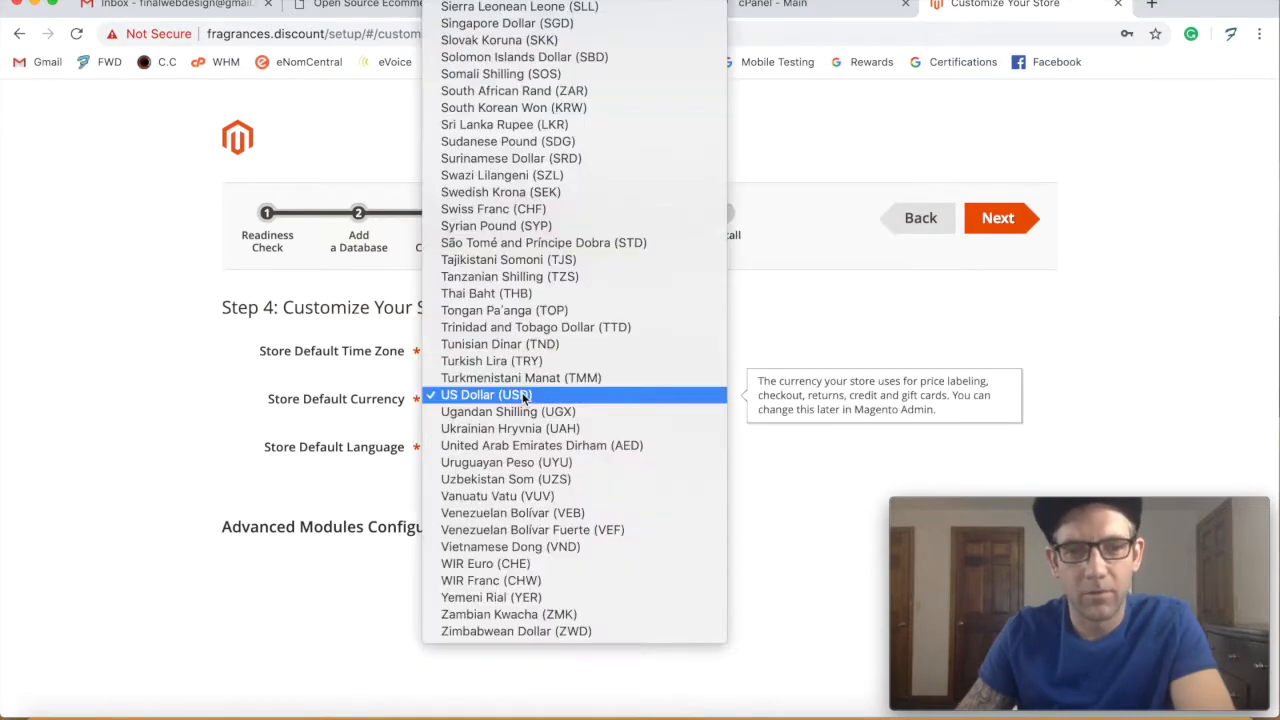
left_click(522, 394)
scroll(700, 400, "down", 1)
left_click(1003, 235)
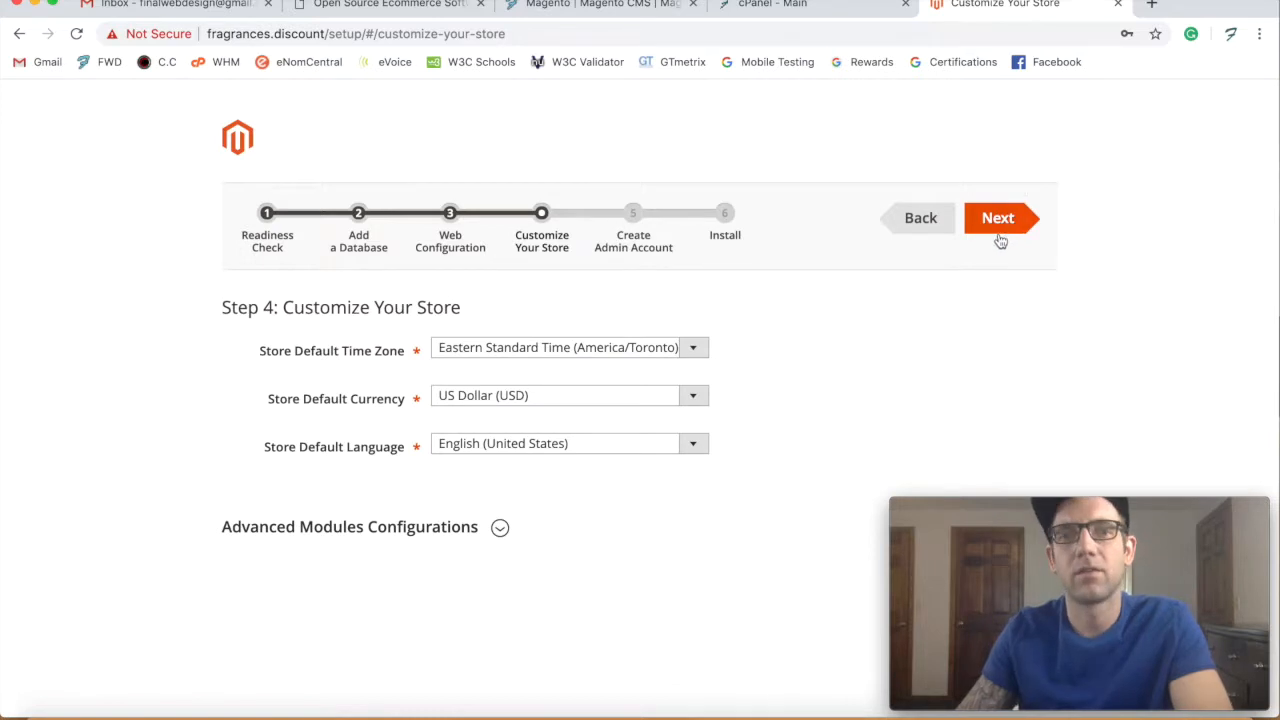
left_click(984, 220)
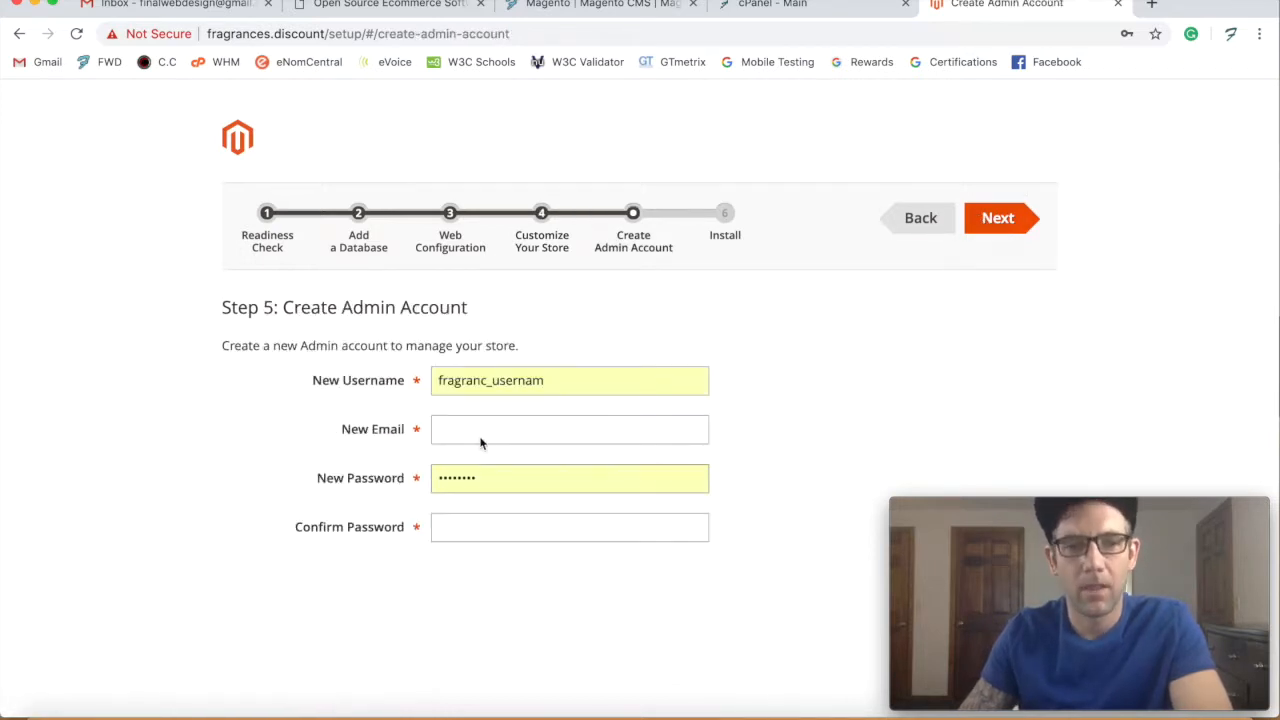
- Replace the autofilled admin username with 'admin' and enter the admin e-mail address
left_click_drag(596, 383, 416, 371)
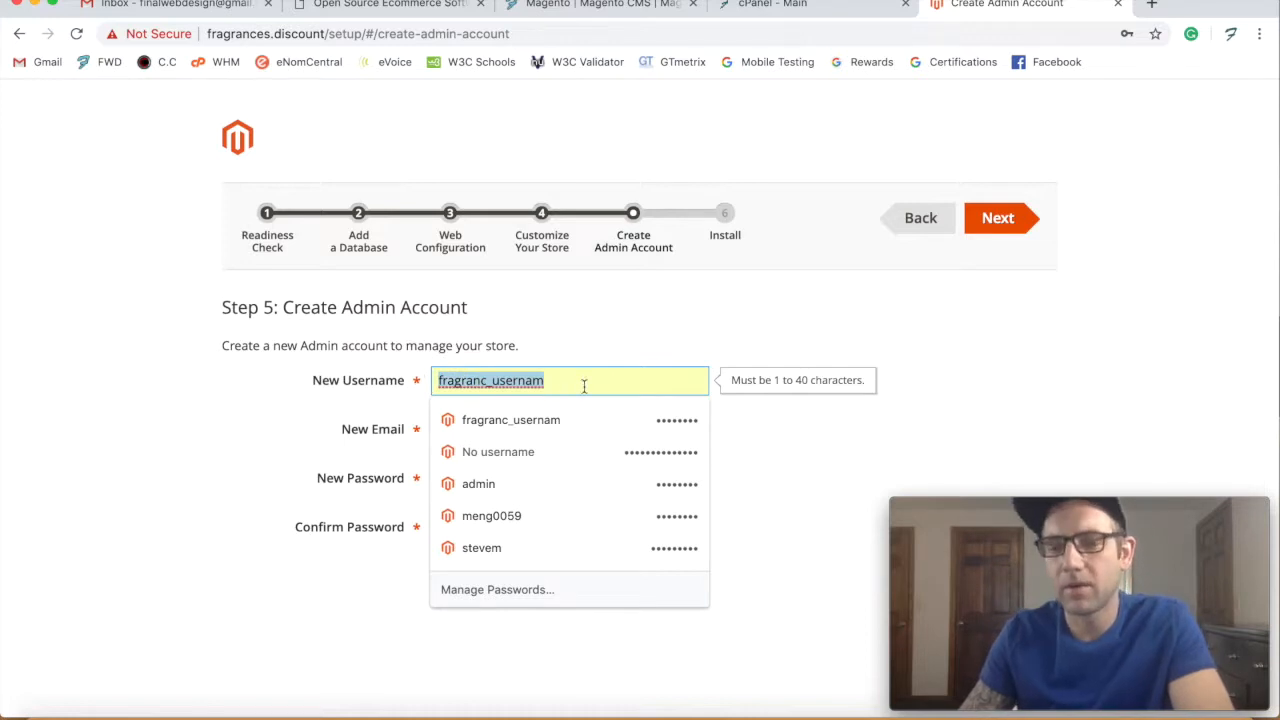
type("admin")
key("Tab")
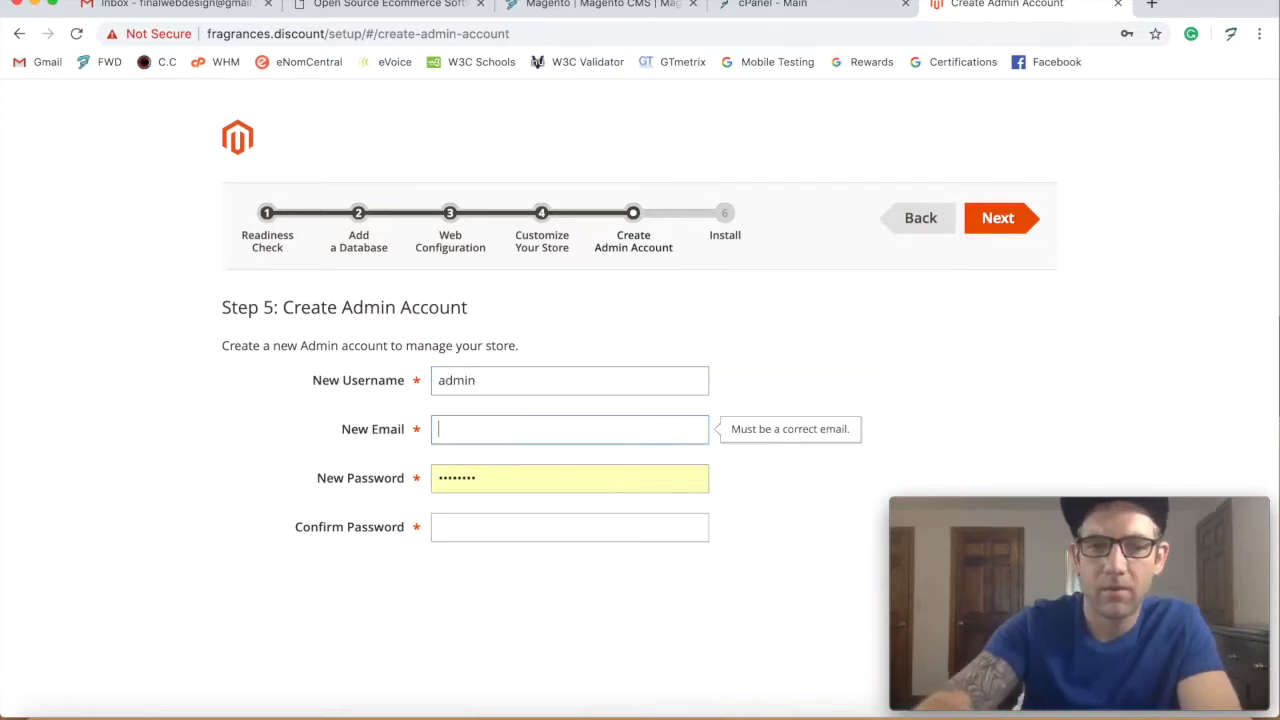
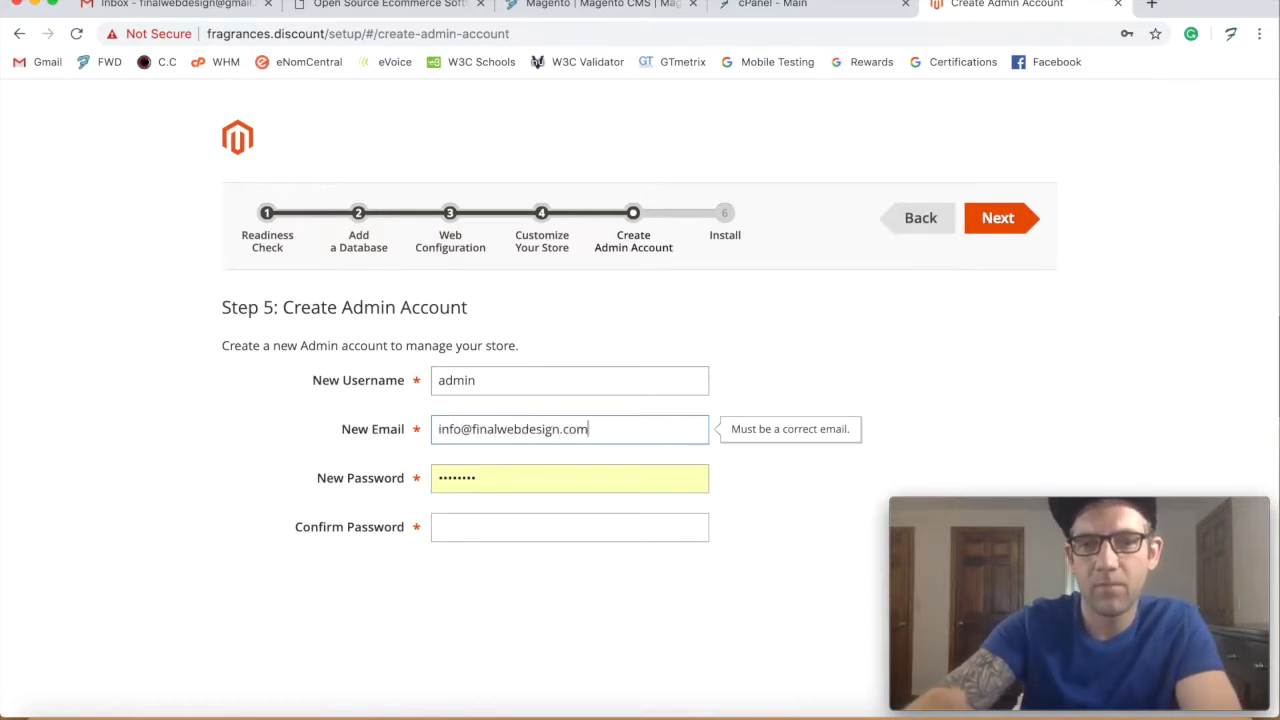
key("Tab")
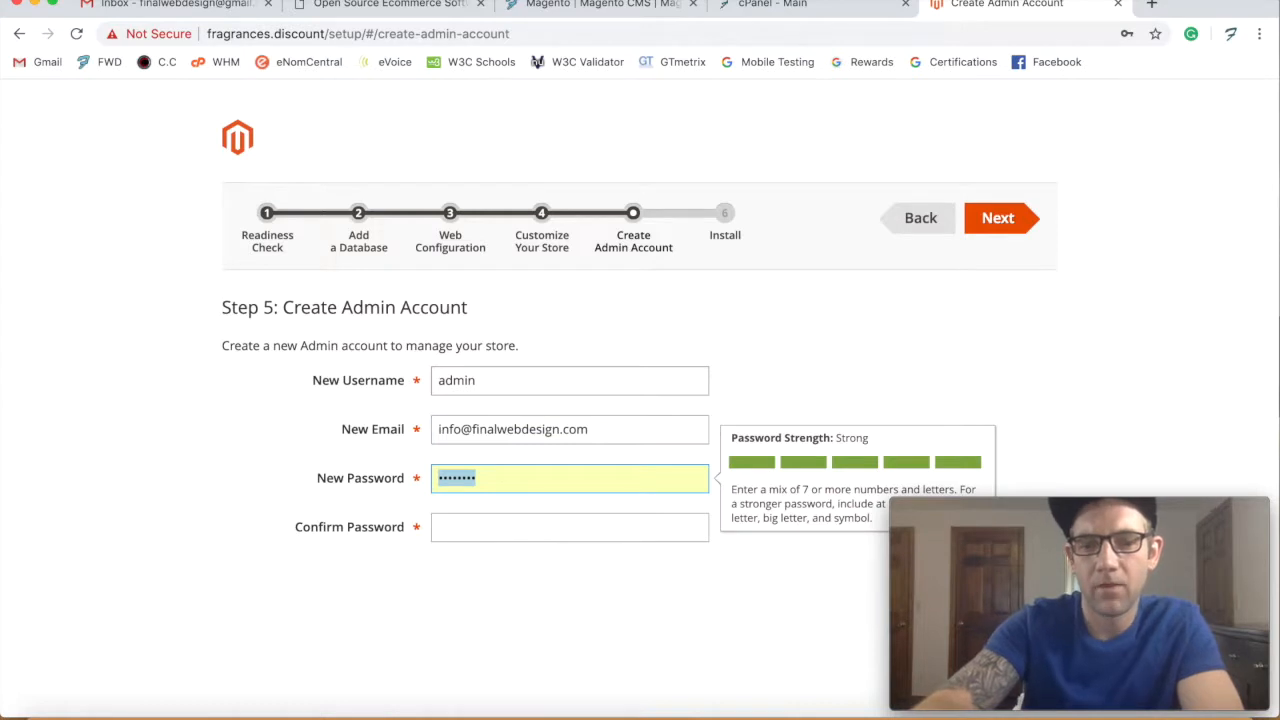
- Enter and confirm the admin password, then advance to Step 6: Install
type("••••••••")
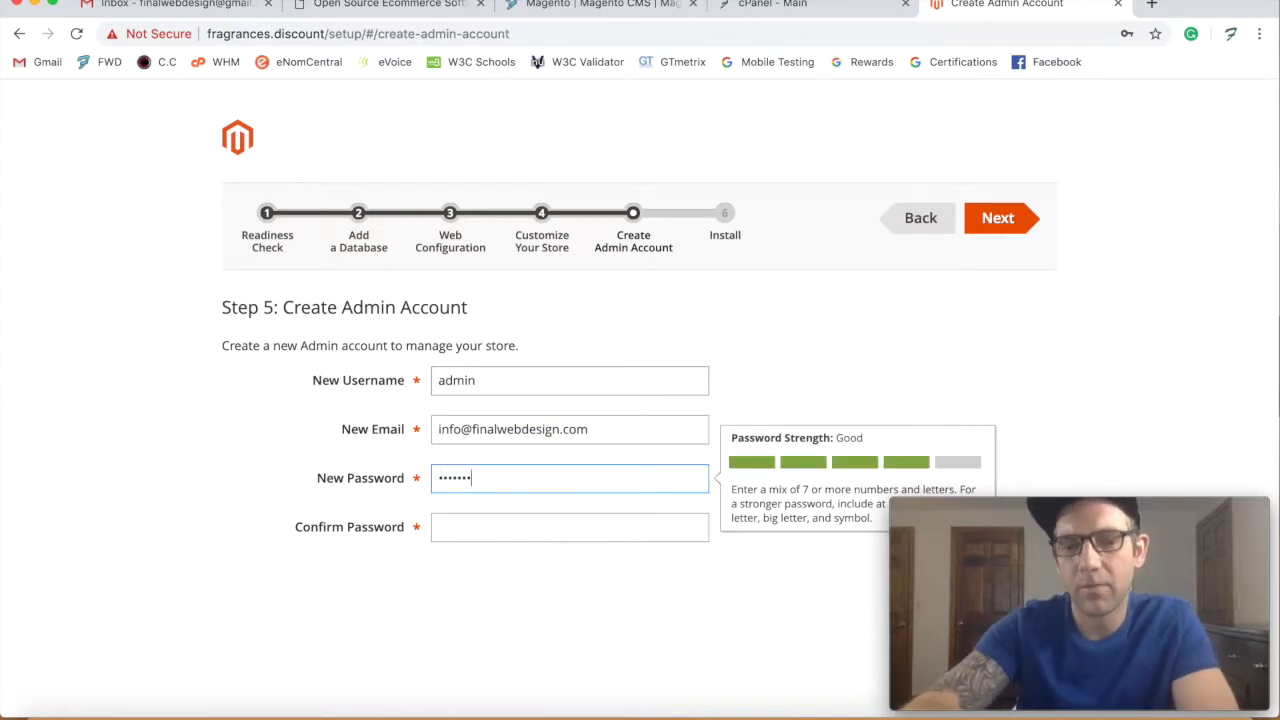
key("Tab")
type("••••••••")
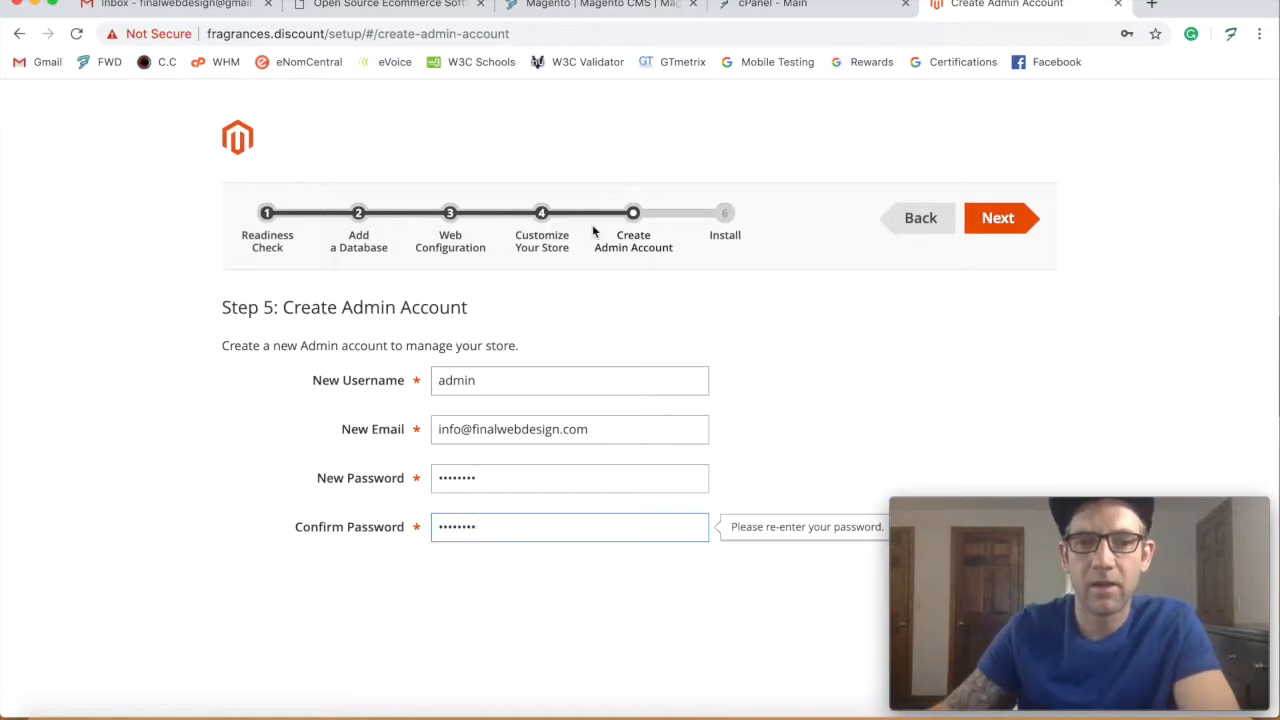
scroll(825, 320, "down", 1)
left_click(825, 320)
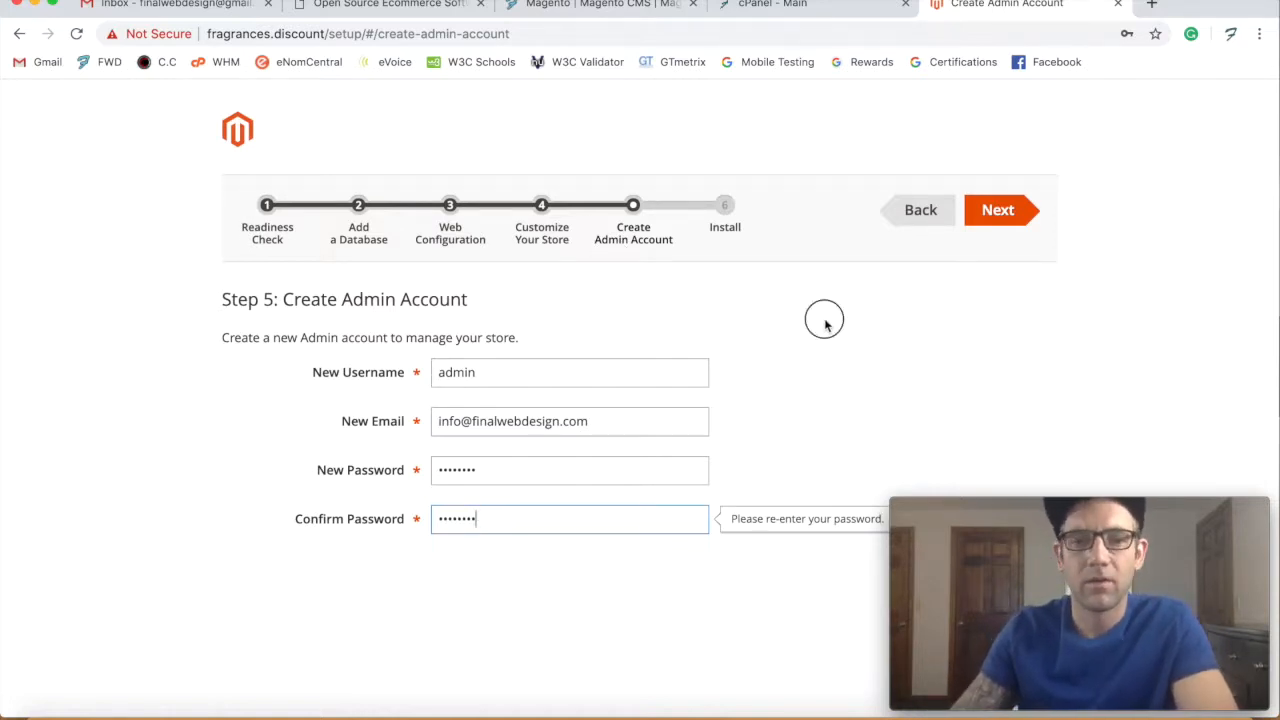
left_click(1000, 236)
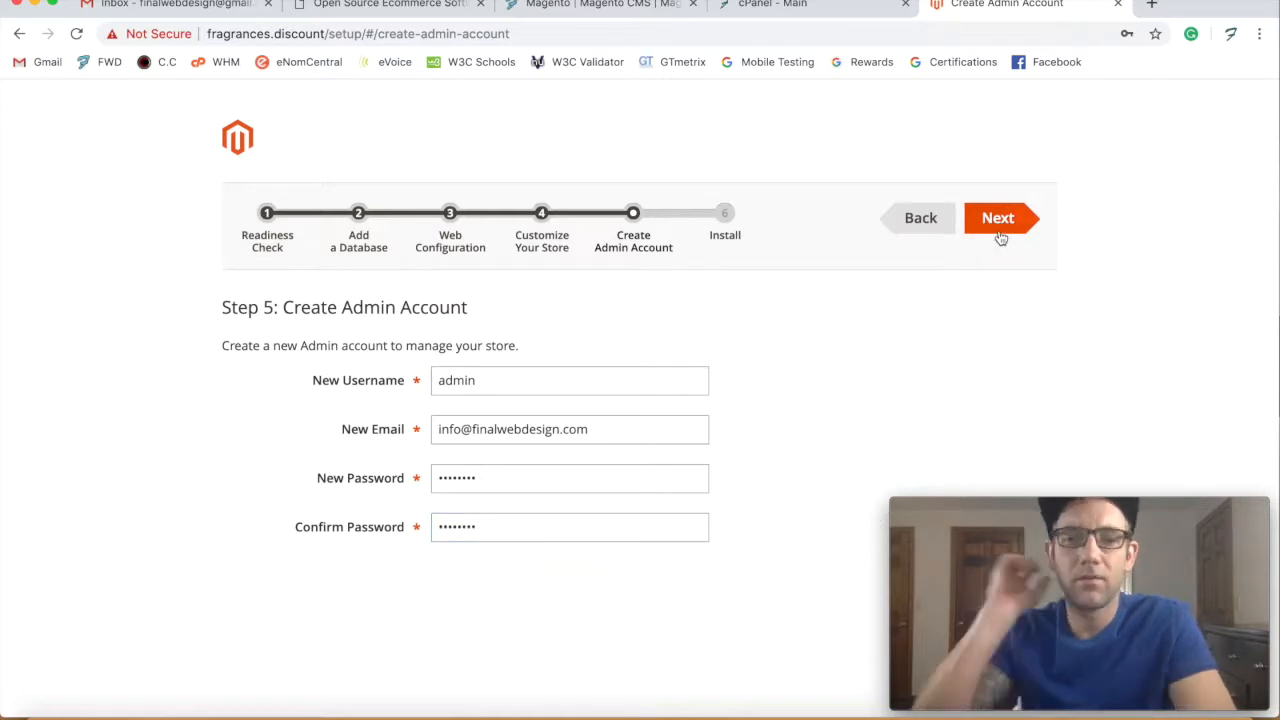
left_click(1000, 237)
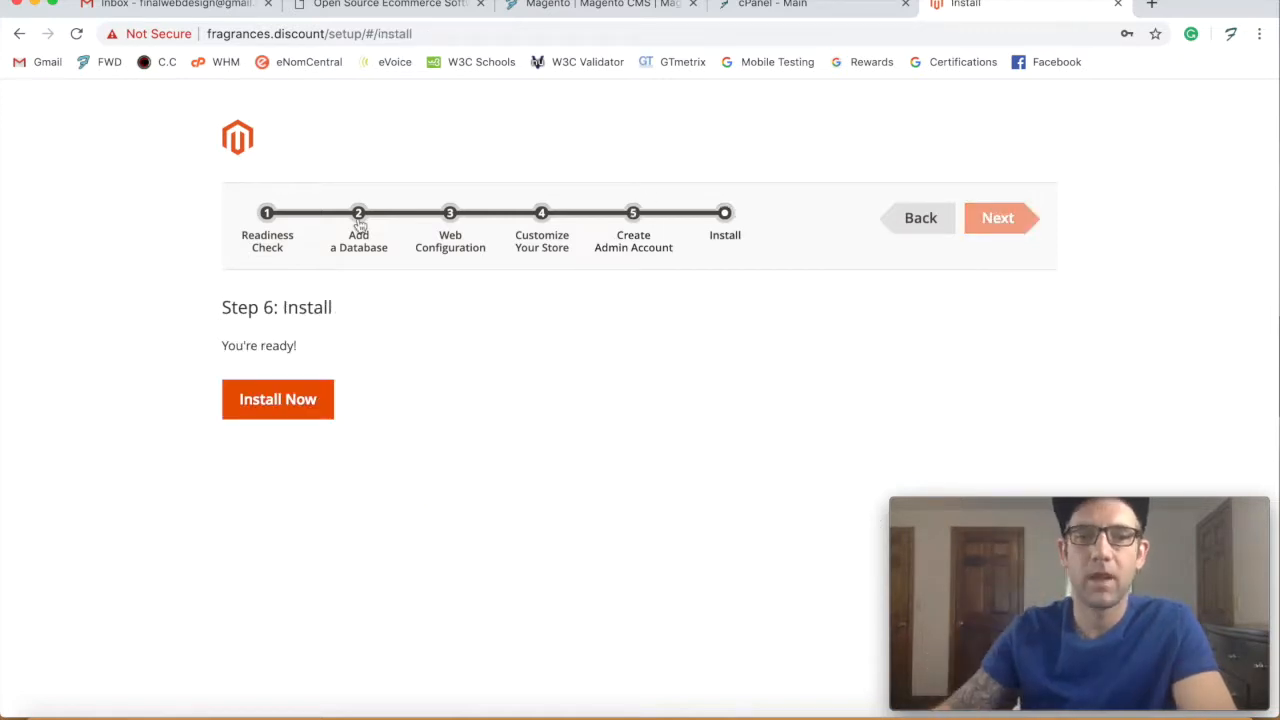
- Start Install Now and follow the console log until the Success page appears
left_click(288, 400)
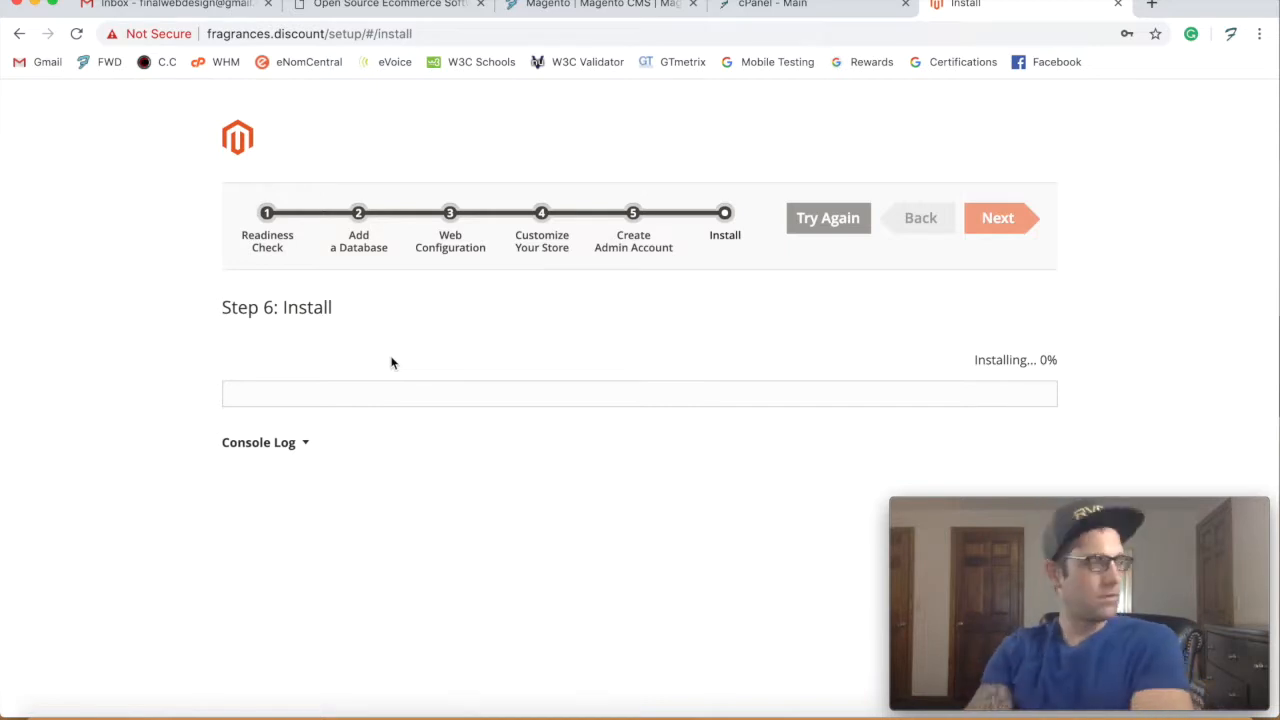
left_click(265, 442)
scroll(311, 498, "up", 2)
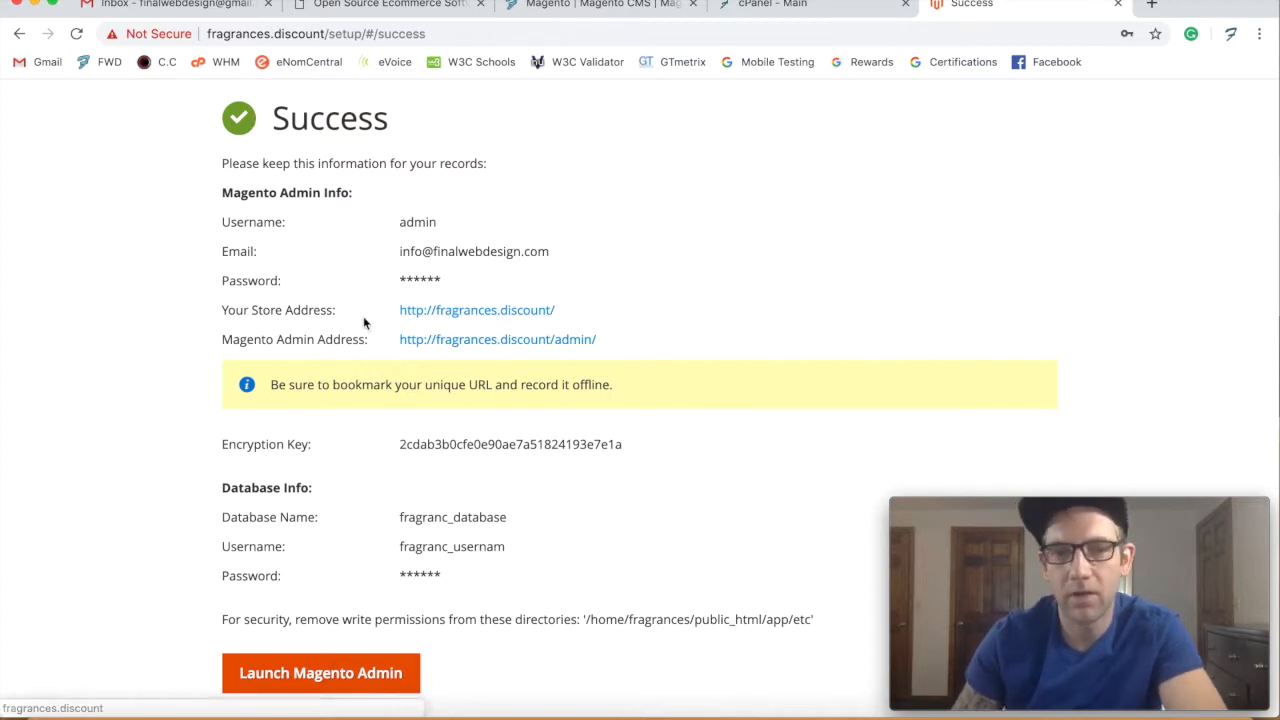
- Open the fragrances.discount store address in a new tab, then return to the Success page
right_click(453, 312)
right_click(457, 309)
left_click(486, 318)
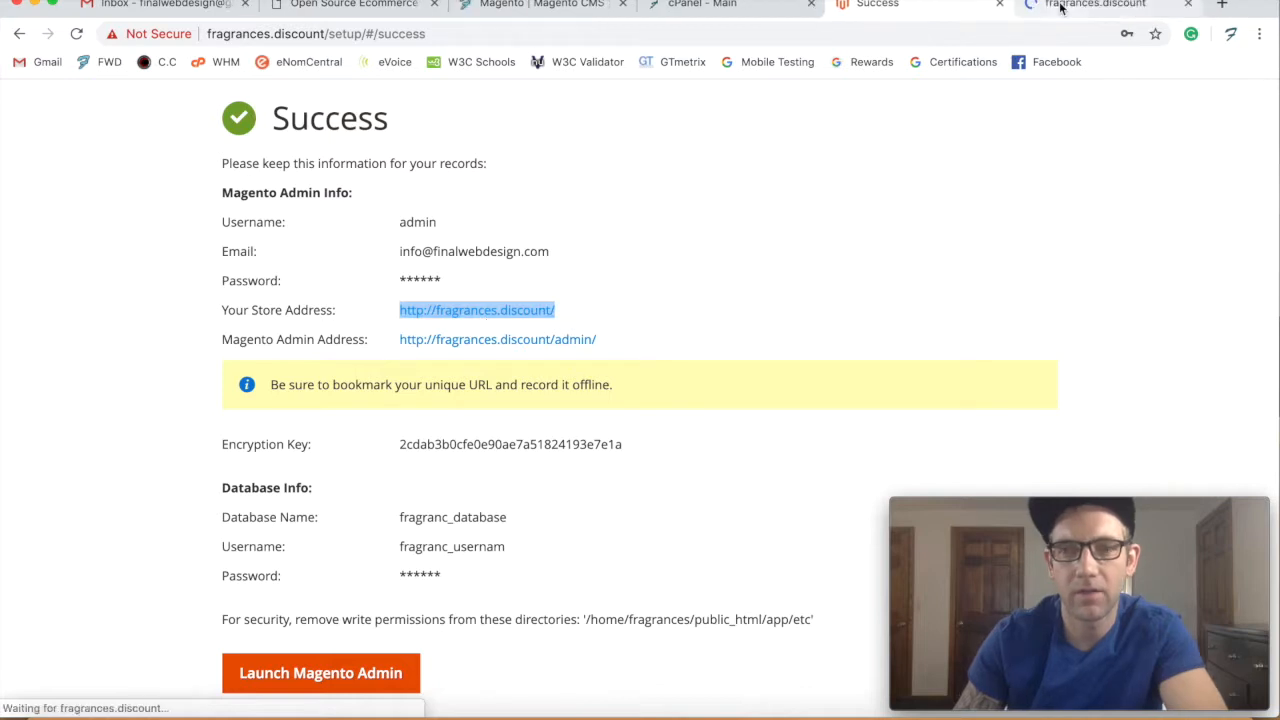
left_click(1061, 8)
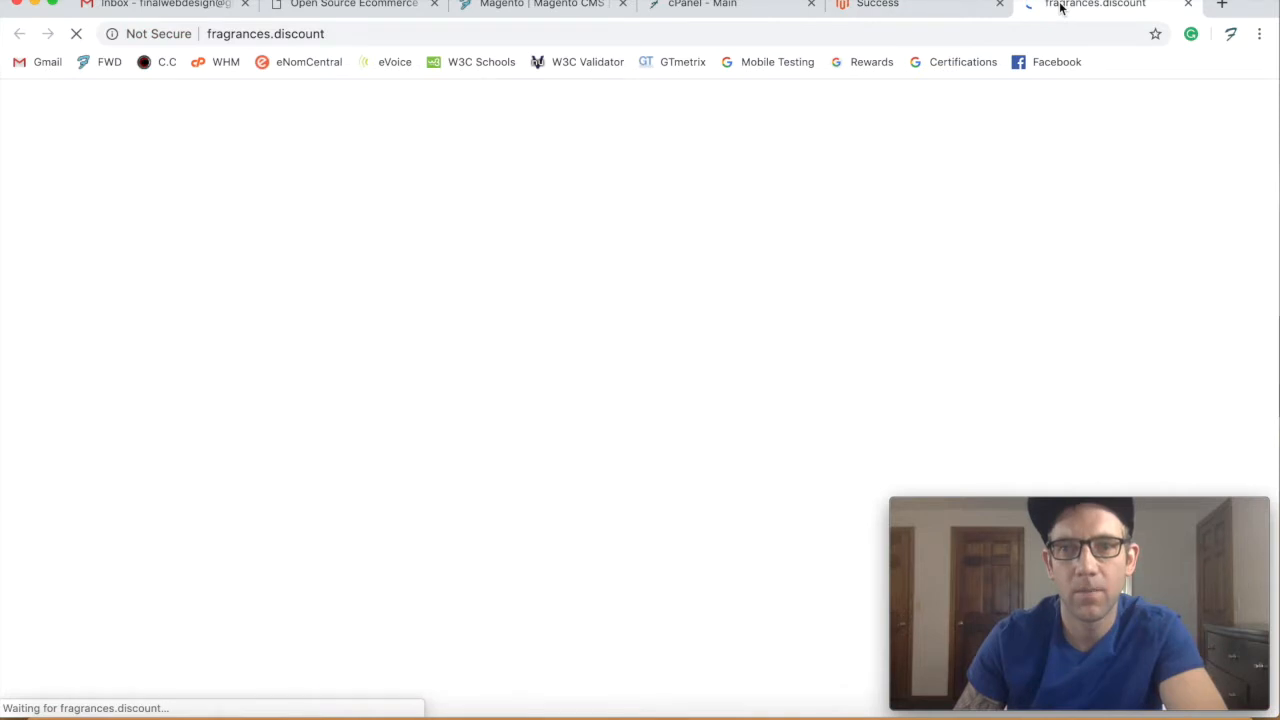
left_click(975, 8)
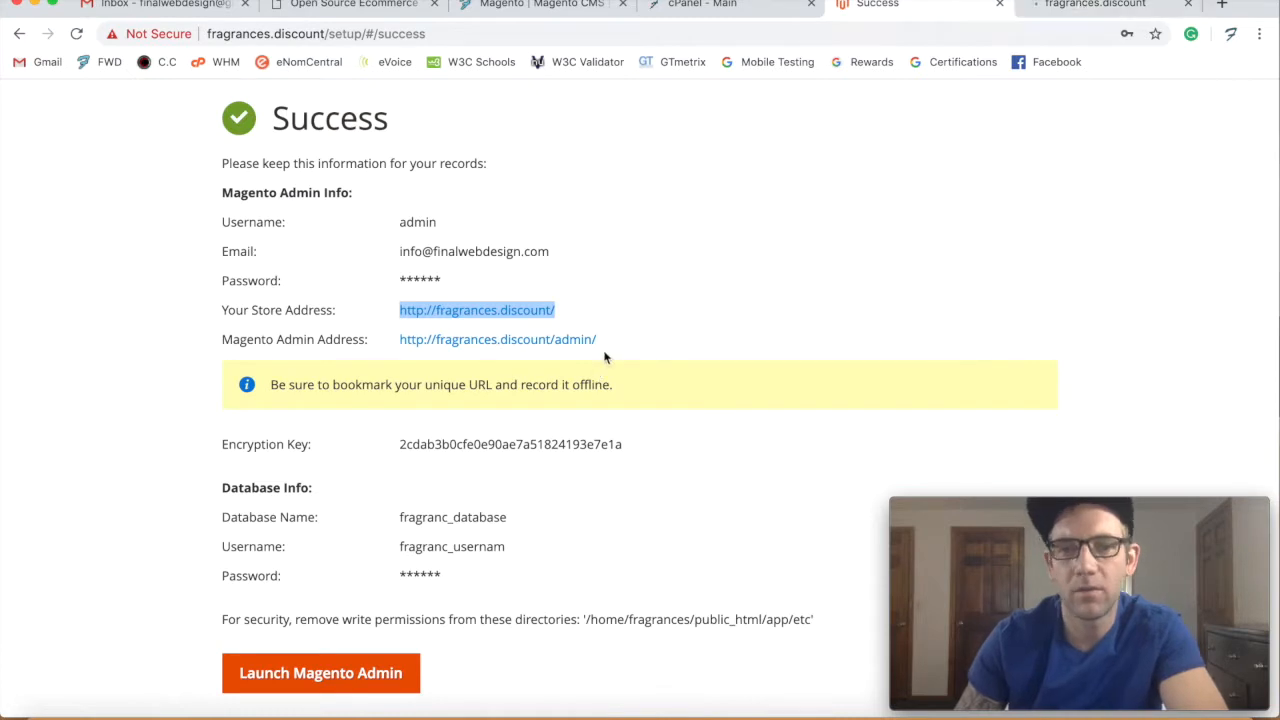
scroll(600, 349, "down", 1)
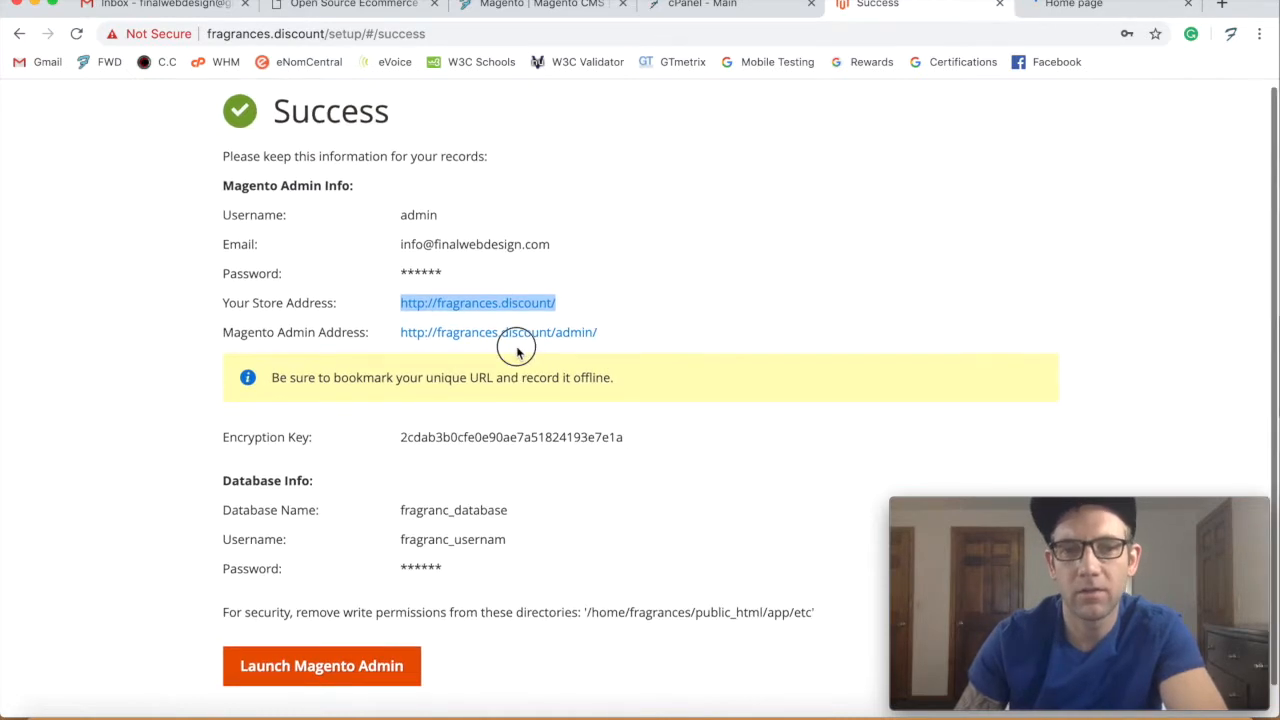
left_click(403, 332)
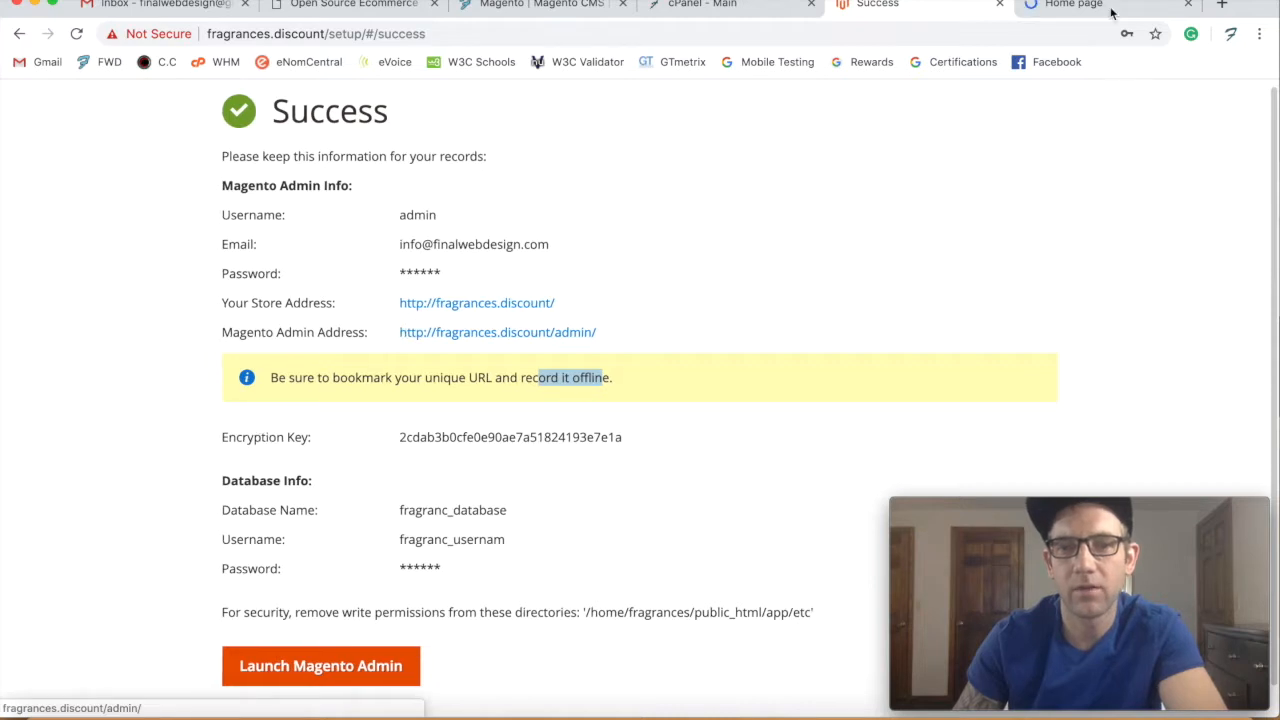
left_click(831, 269)
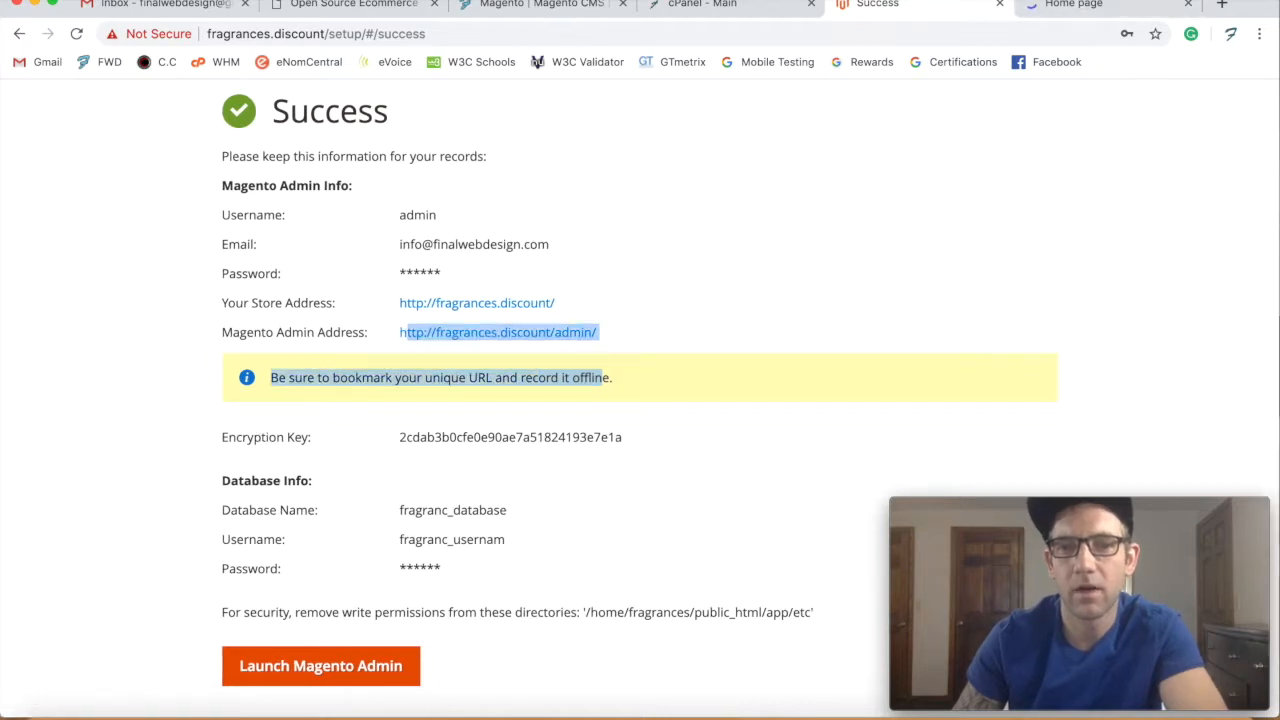
- View the default Luma home page of fragrances.discount and open the customer sign-in page
left_click(1100, 4)
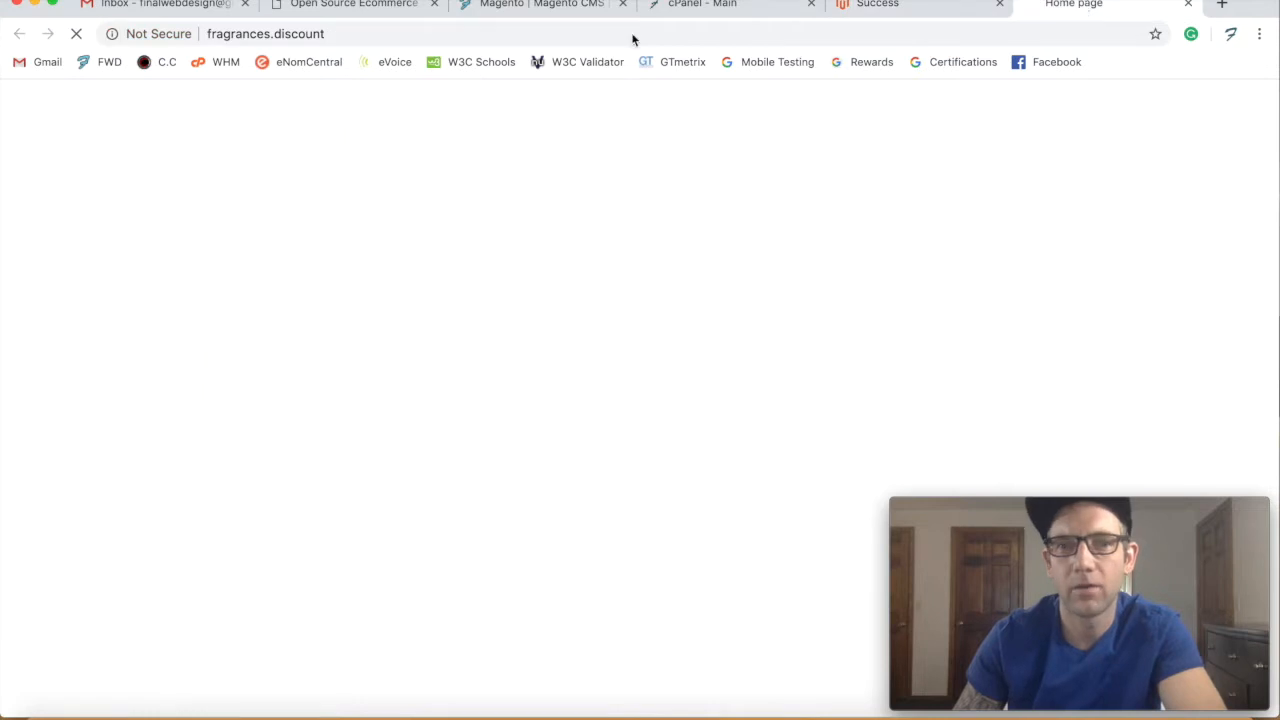
left_click(1159, 119)
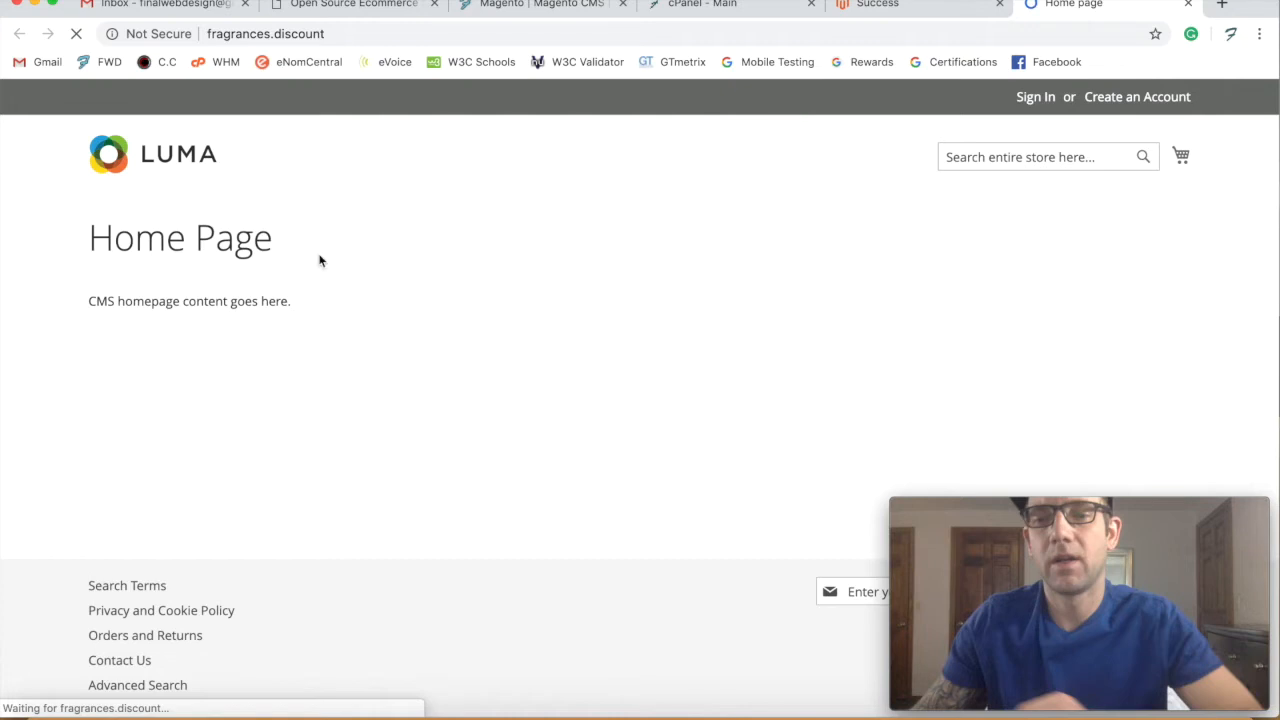
scroll(271, 277, "down", 1)
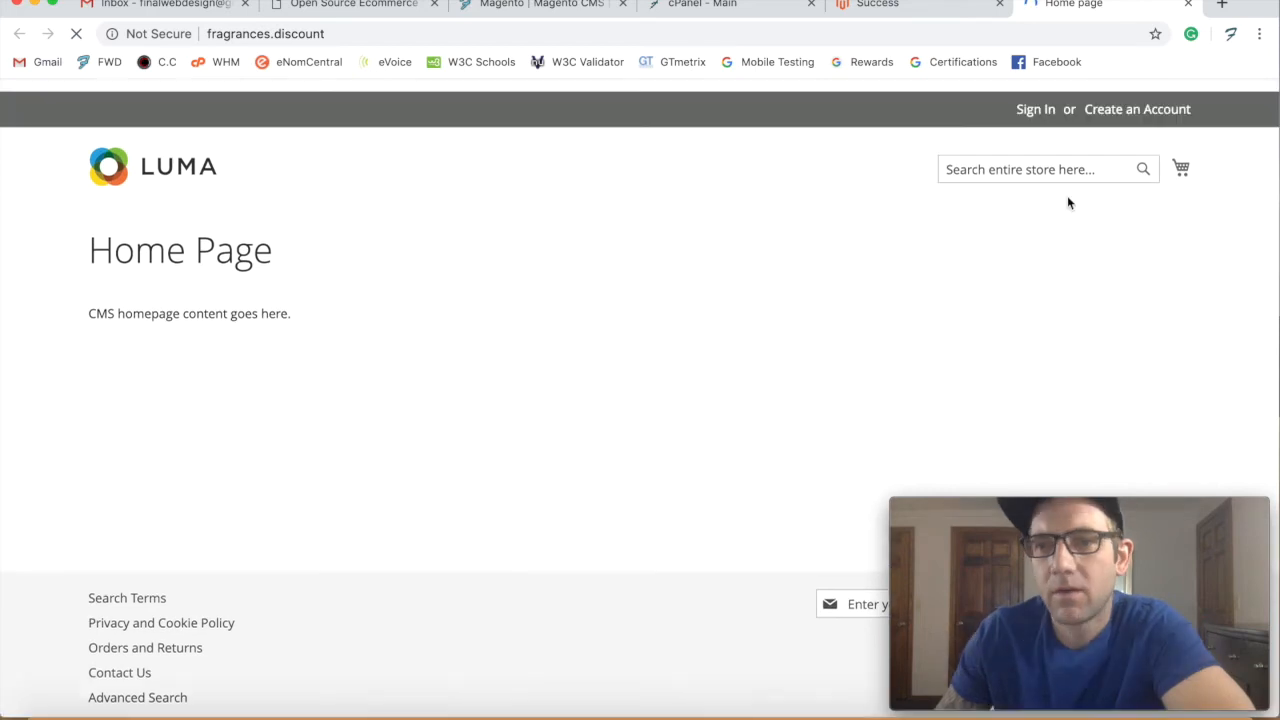
left_click(1046, 100)
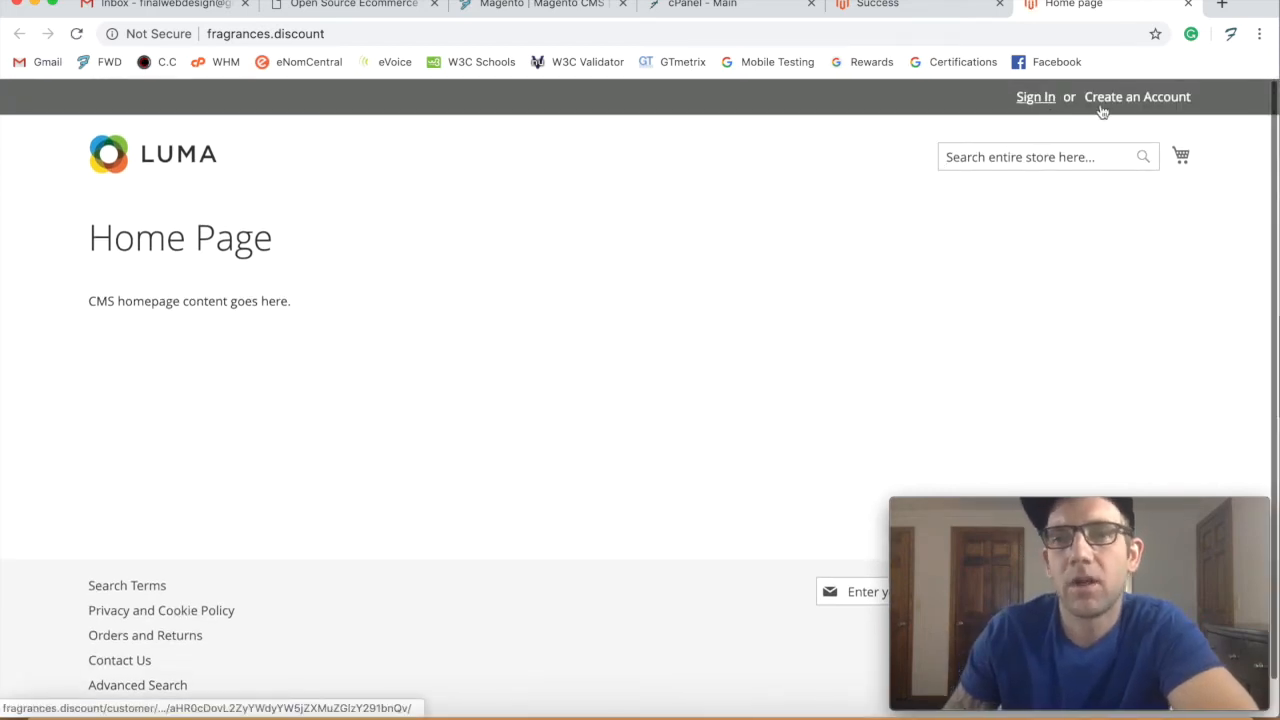